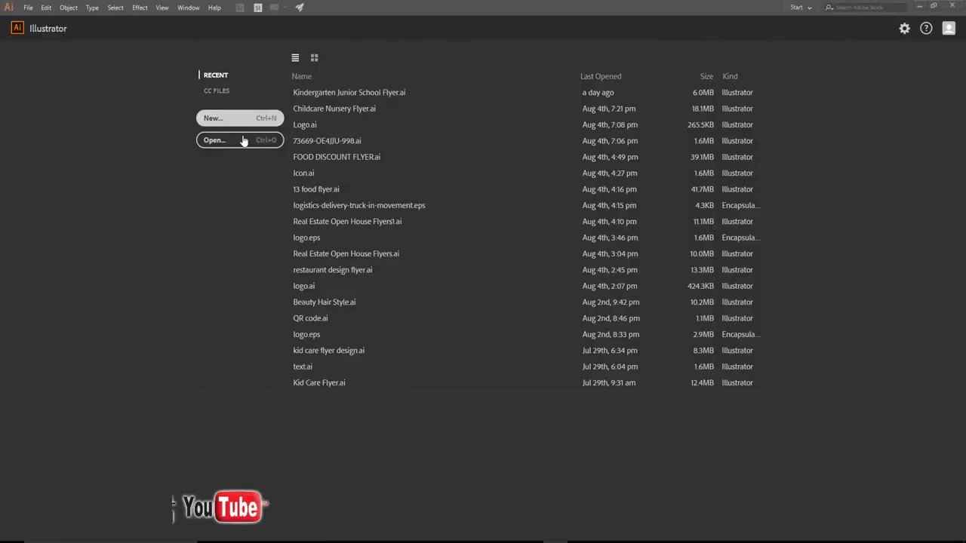
Create a new blank 20 x 28 cm portrait document.
click(227, 118)
click(684, 437)
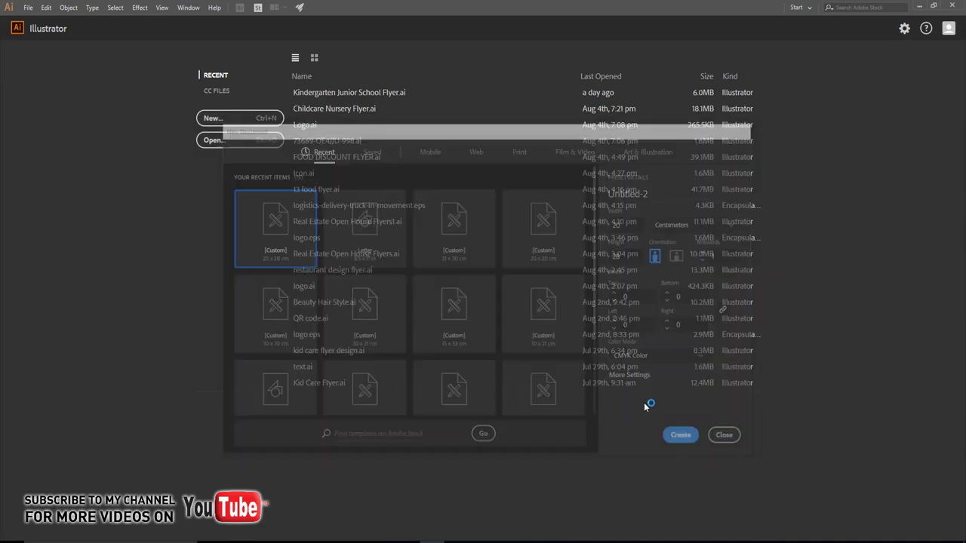
Pen-draw a closed four-corner panel over the page's top-left area.
click(24, 142)
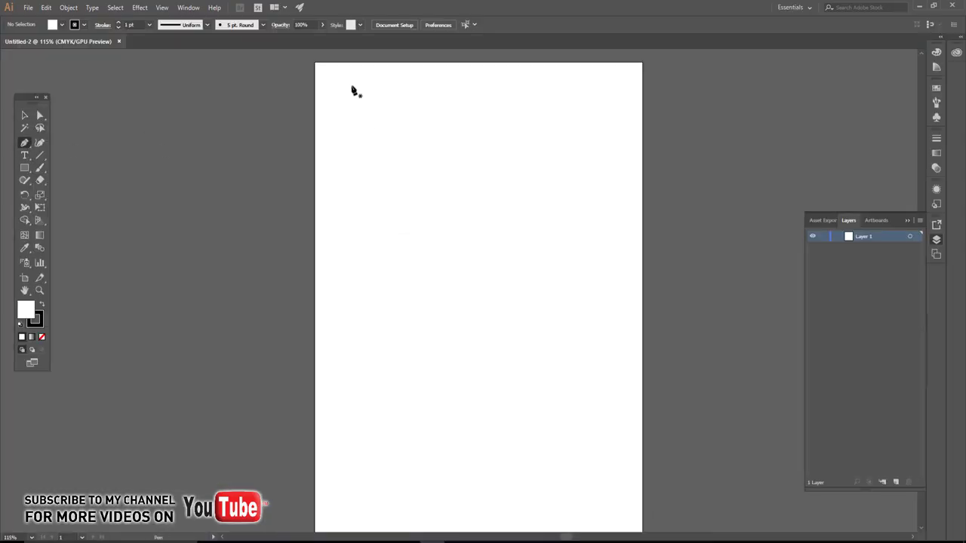
click(315, 64)
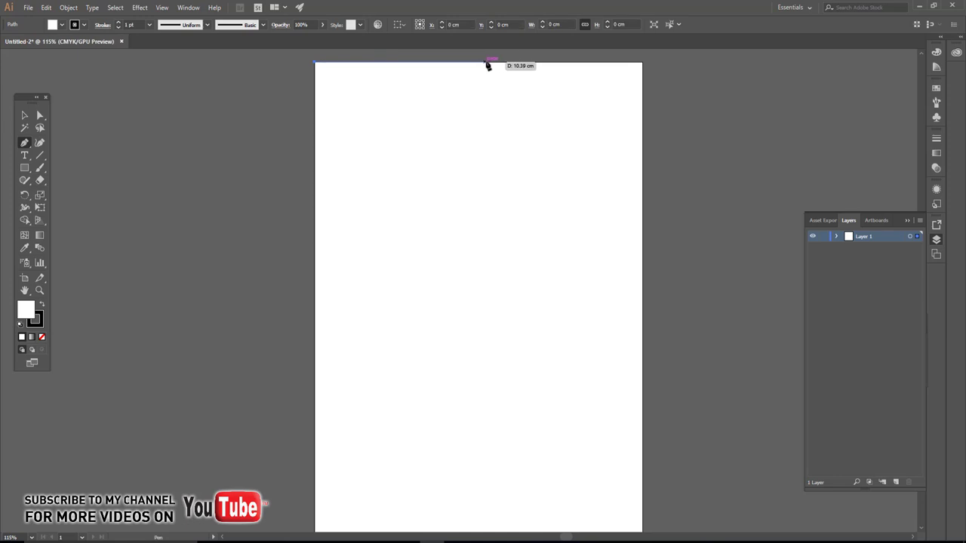
click(449, 62)
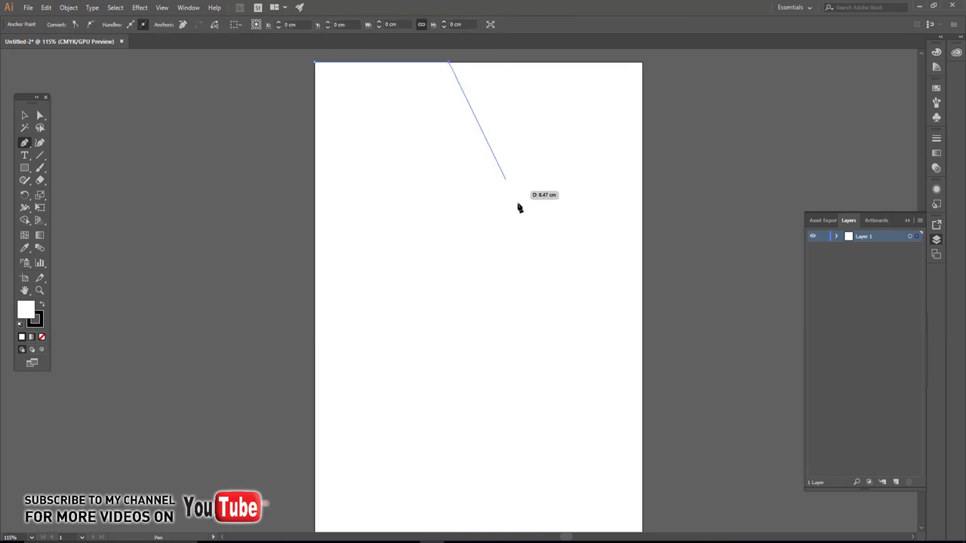
click(507, 308)
click(315, 349)
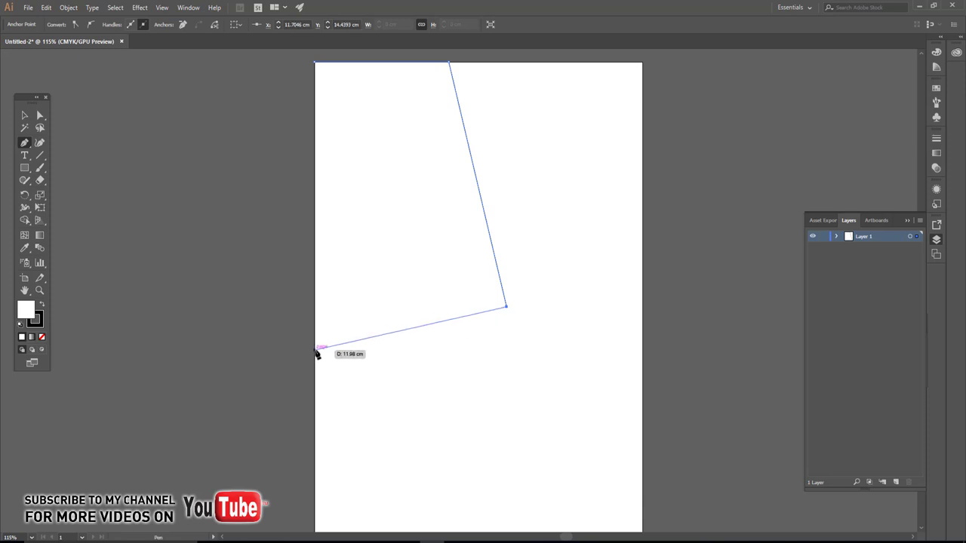
click(315, 64)
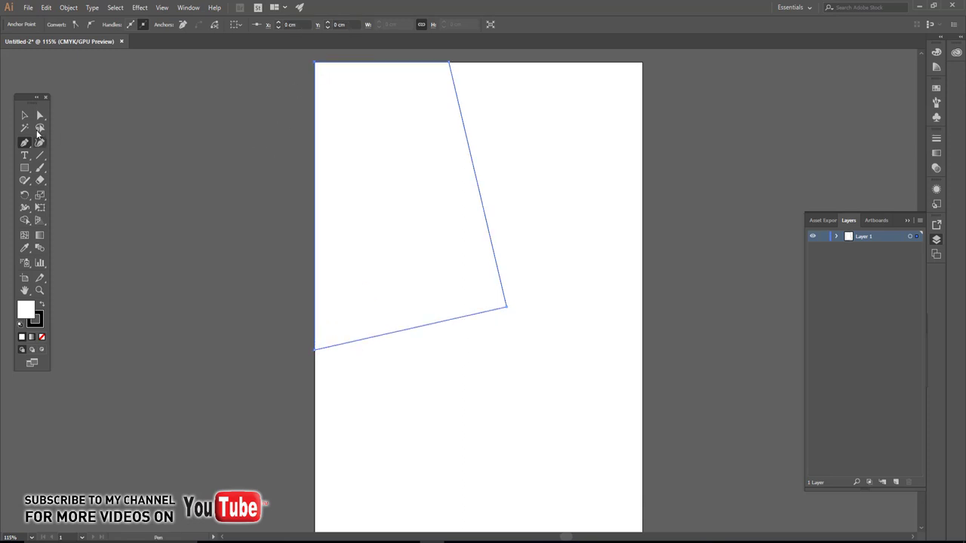
Fill the panel orange with hex f25b26 and deselect it.
key(v)
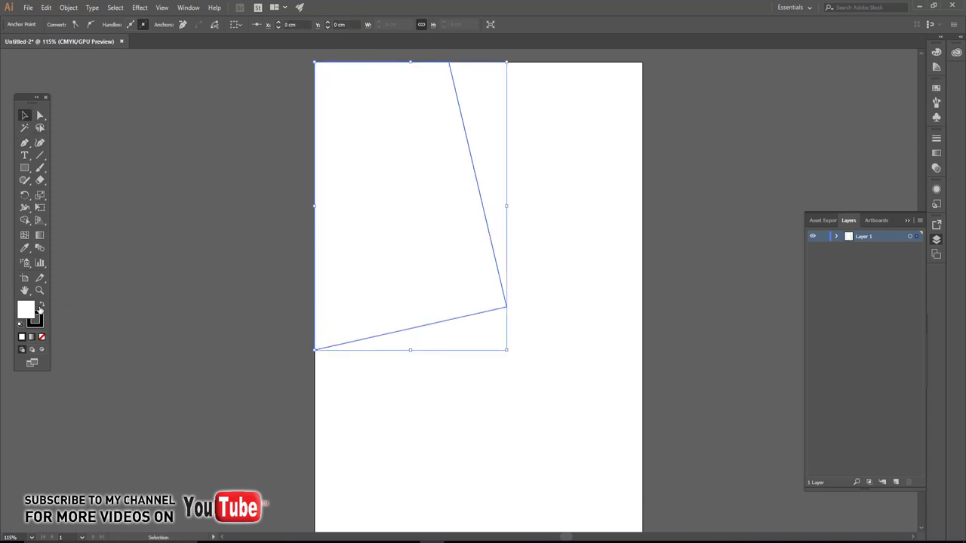
click(41, 306)
double_click(26, 310)
text(f25b26)
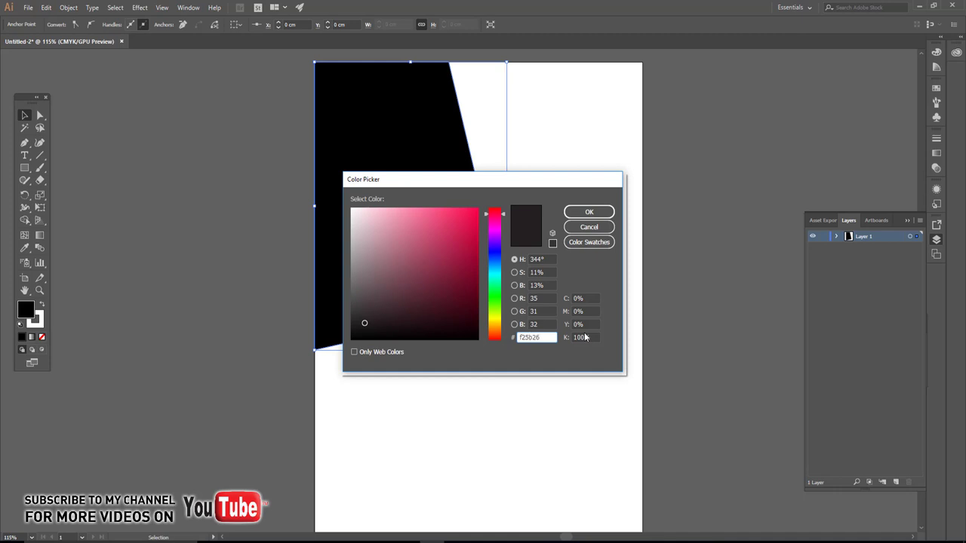
key(Return)
key(ctrl+shift+a)
Pen-draw a closed shape from the orange panel's corner down to the page's bottom-left.
drag(286, 258, 266, 245)
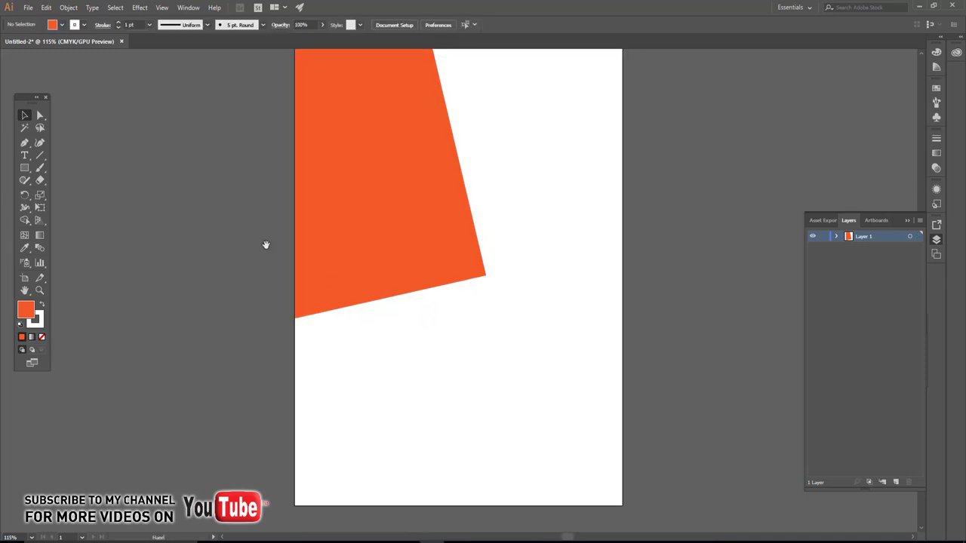
click(24, 143)
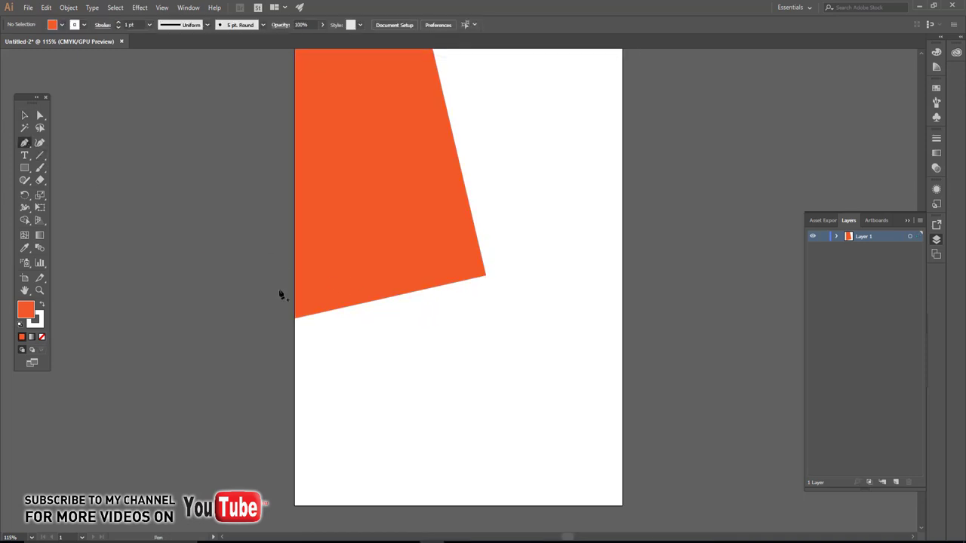
click(486, 276)
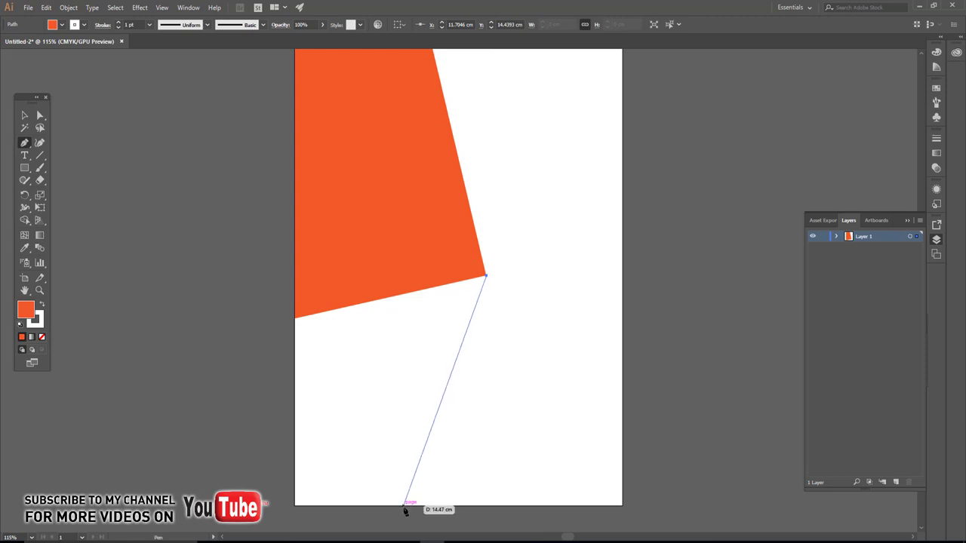
click(410, 504)
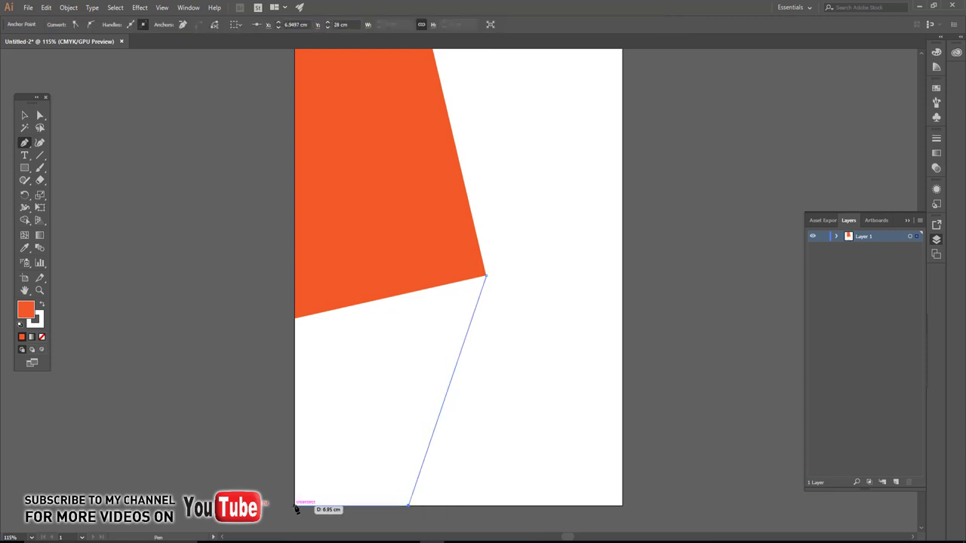
click(295, 504)
click(295, 317)
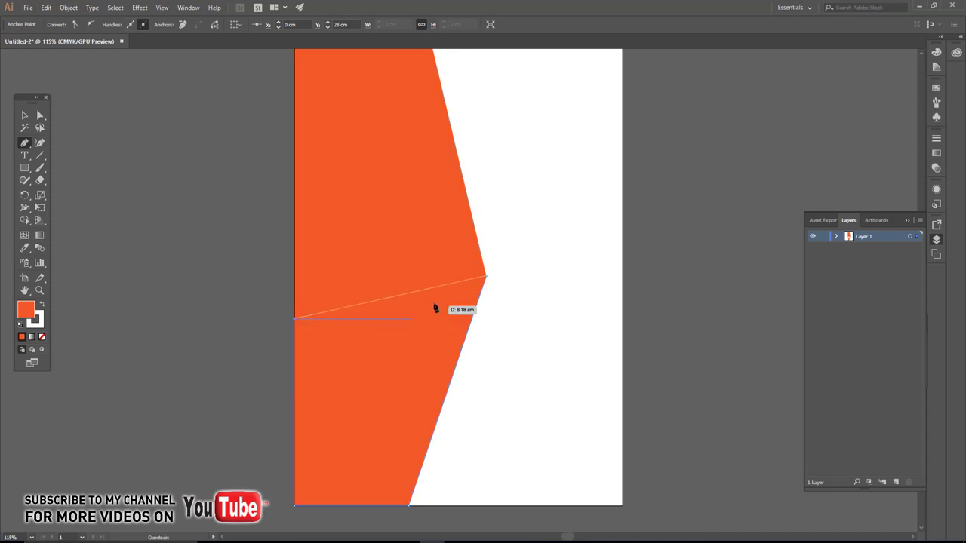
click(485, 277)
Fill the new lower-left panel yellow and deselect it.
click(24, 116)
double_click(25, 309)
text(fcbc1)
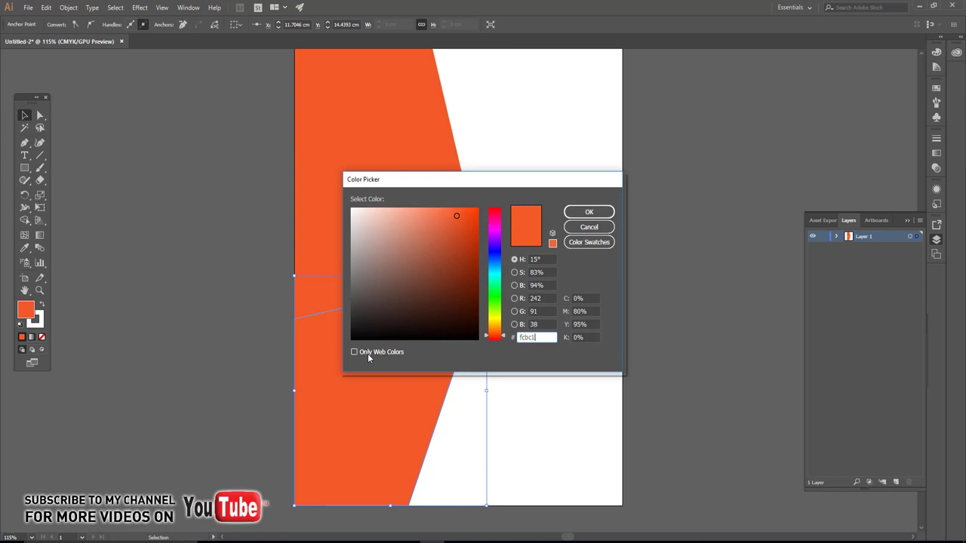
text(9)
key(Return)
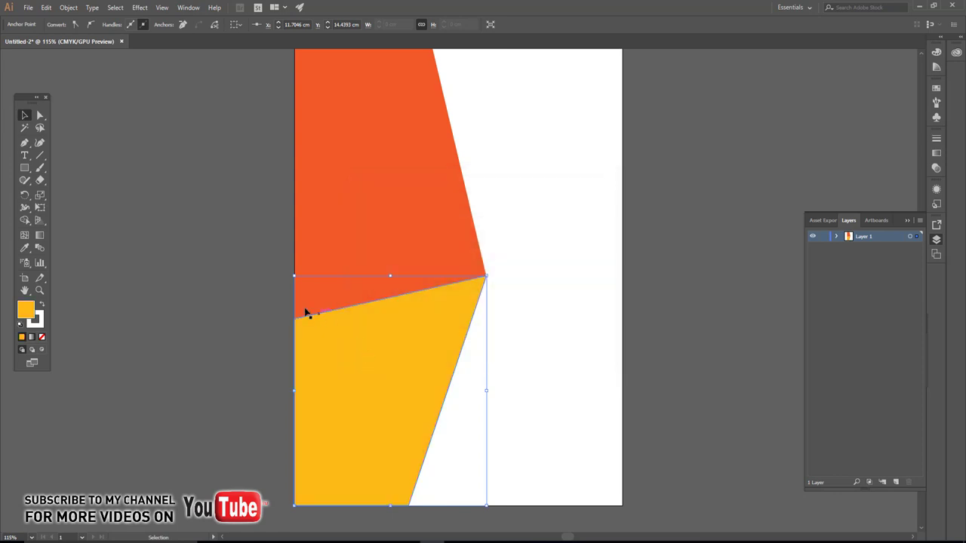
click(234, 274)
drag(429, 318, 398, 306)
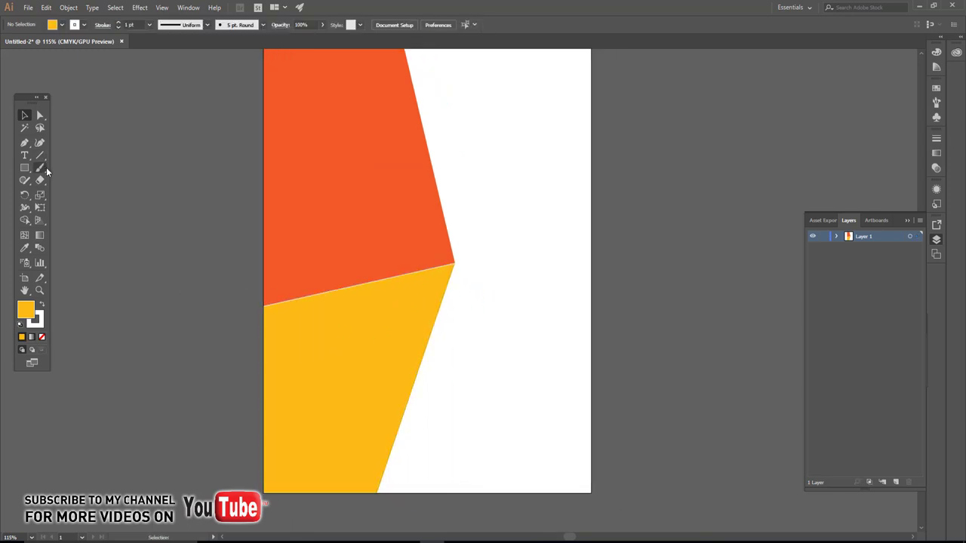
Pen-draw a closed four-corner shape covering the page's lower-right from the shared corner.
click(25, 144)
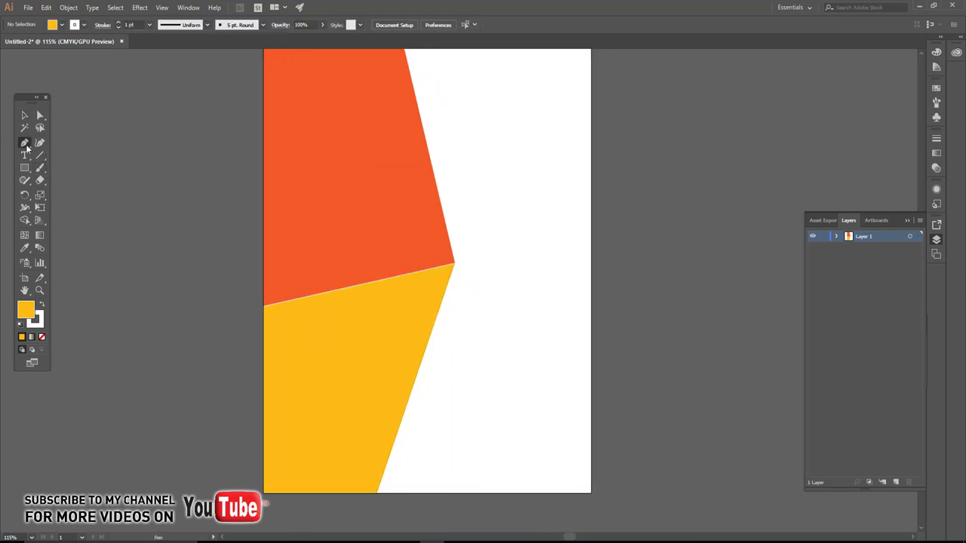
click(455, 266)
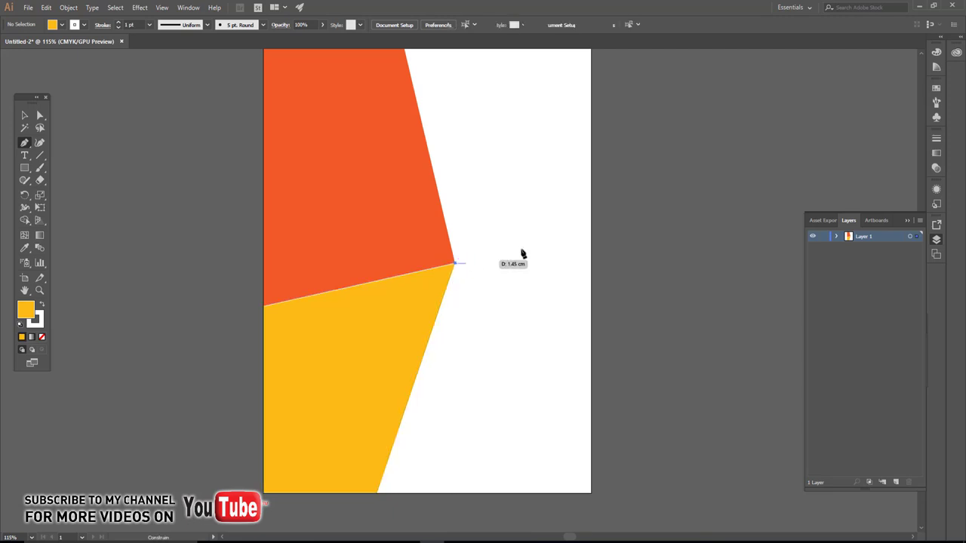
click(592, 237)
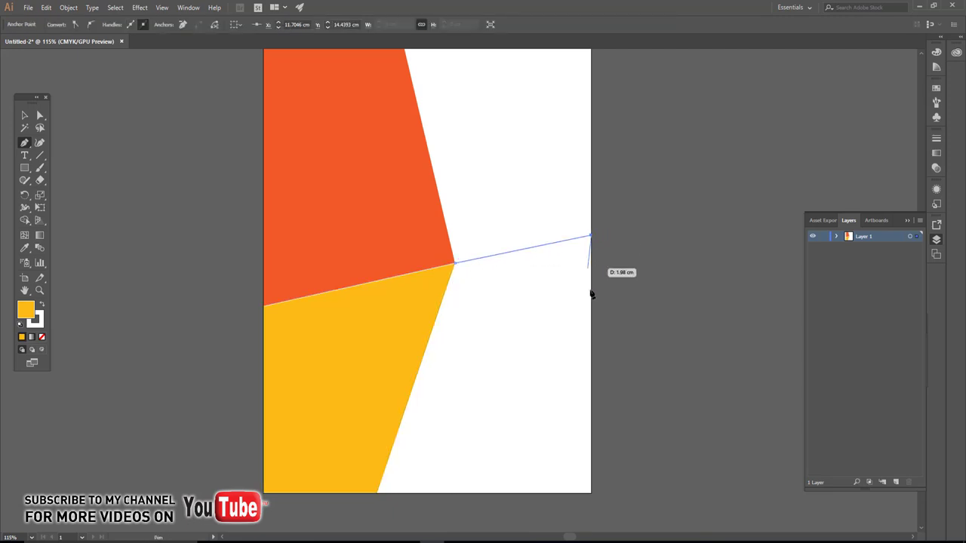
click(591, 492)
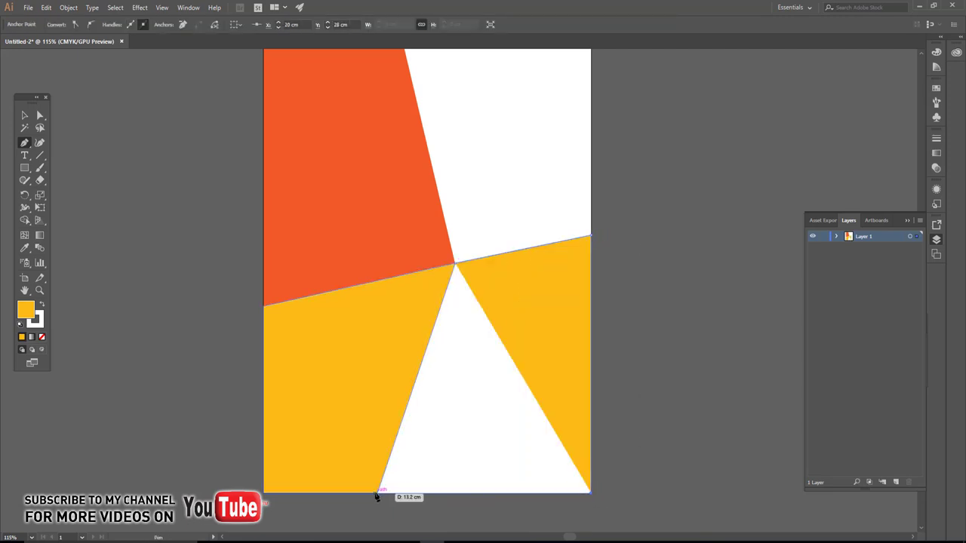
click(378, 492)
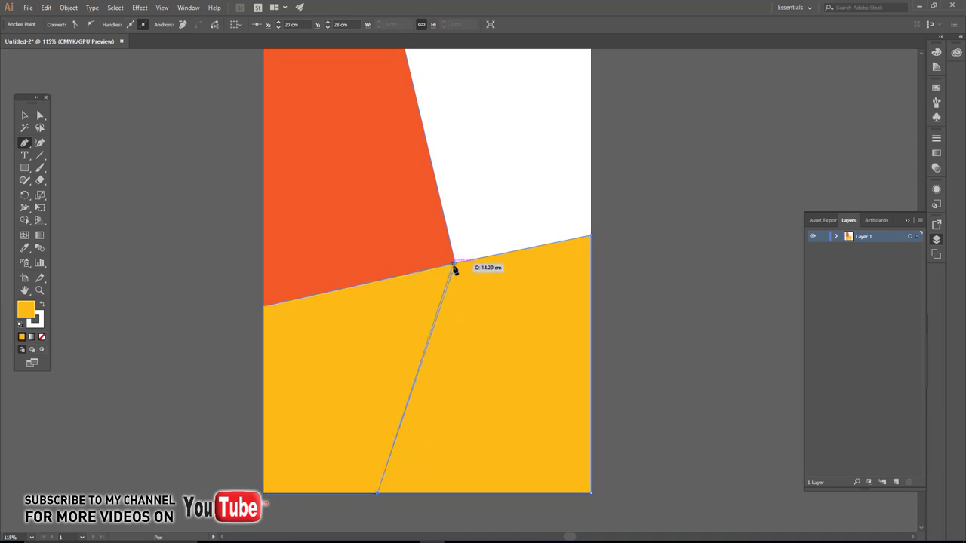
click(454, 264)
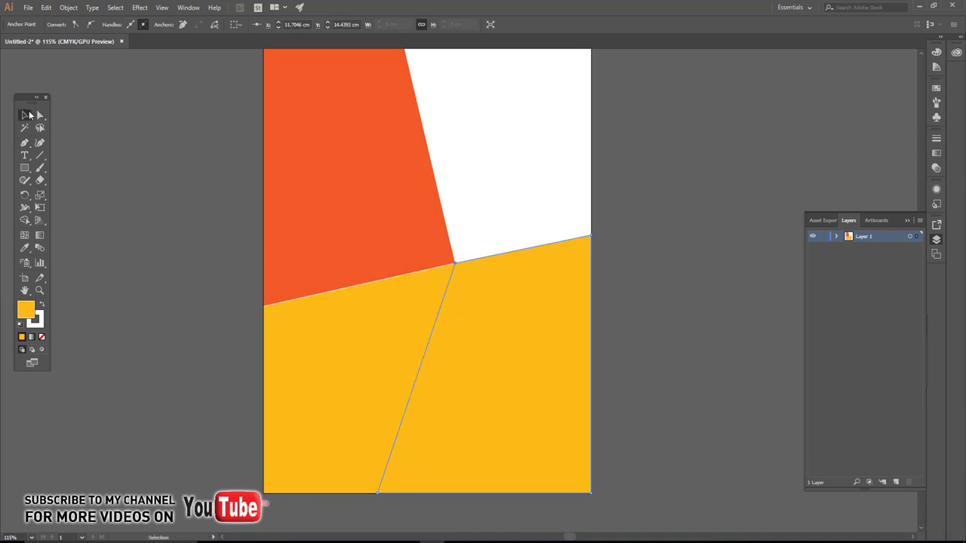
Fill the lower-right panel purple.
click(24, 114)
double_click(26, 311)
text(8a2a8b)
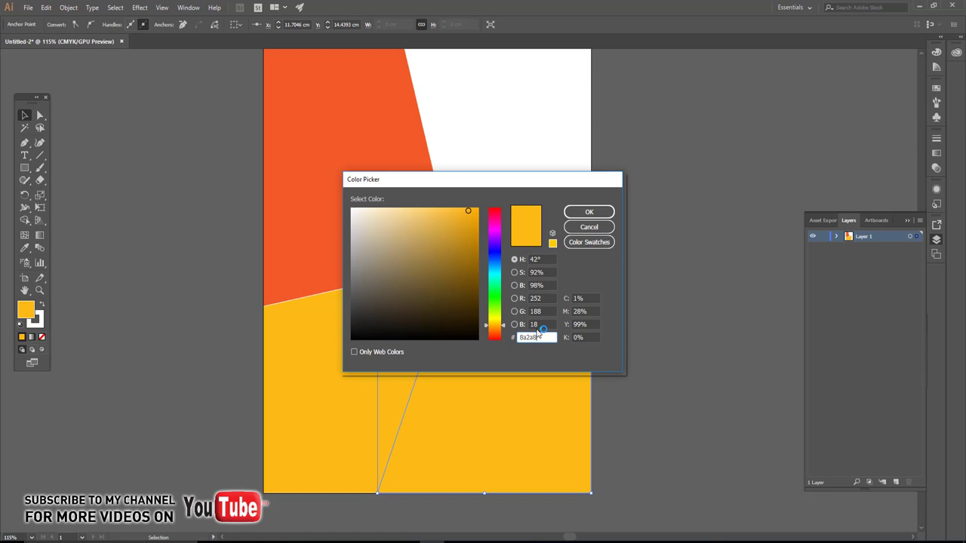
key(Return)
click(612, 313)
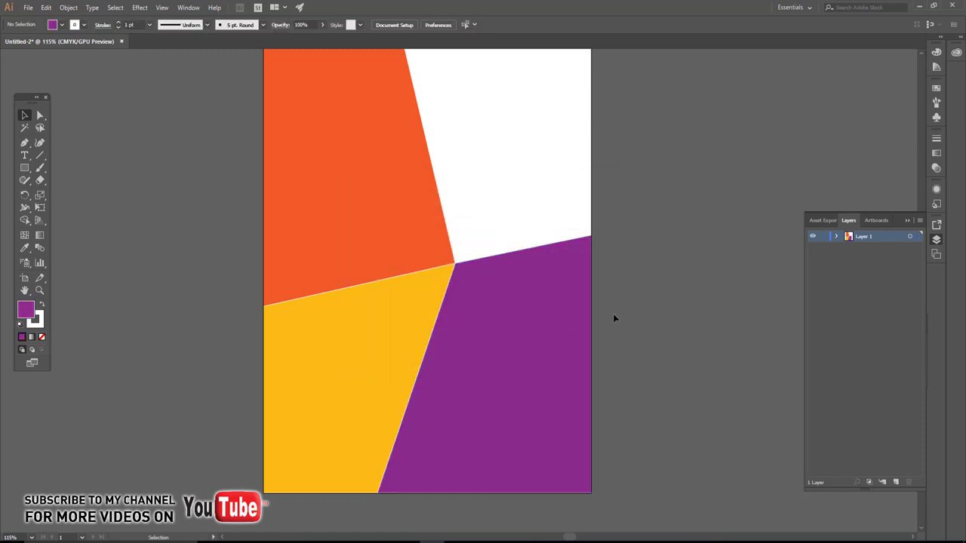
scroll(432, 315, up, 1)
Select all the panels and set their stroke to None.
key(ctrl+a)
click(84, 26)
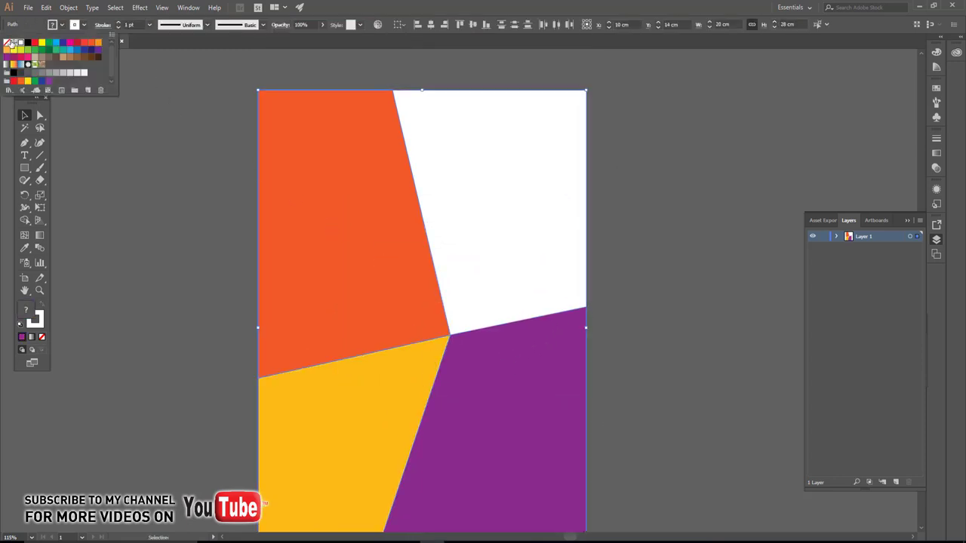
click(9, 43)
click(89, 141)
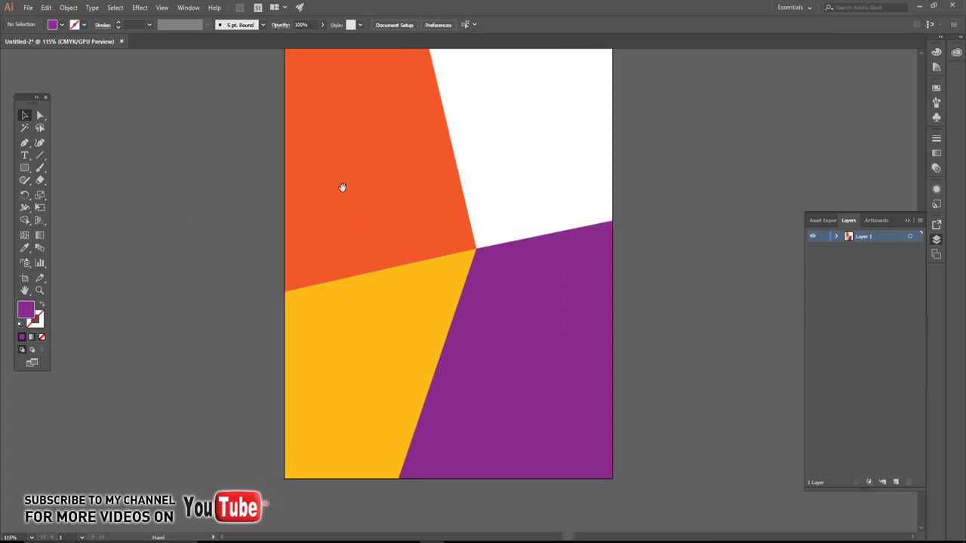
drag(293, 199, 336, 253)
click(29, 7)
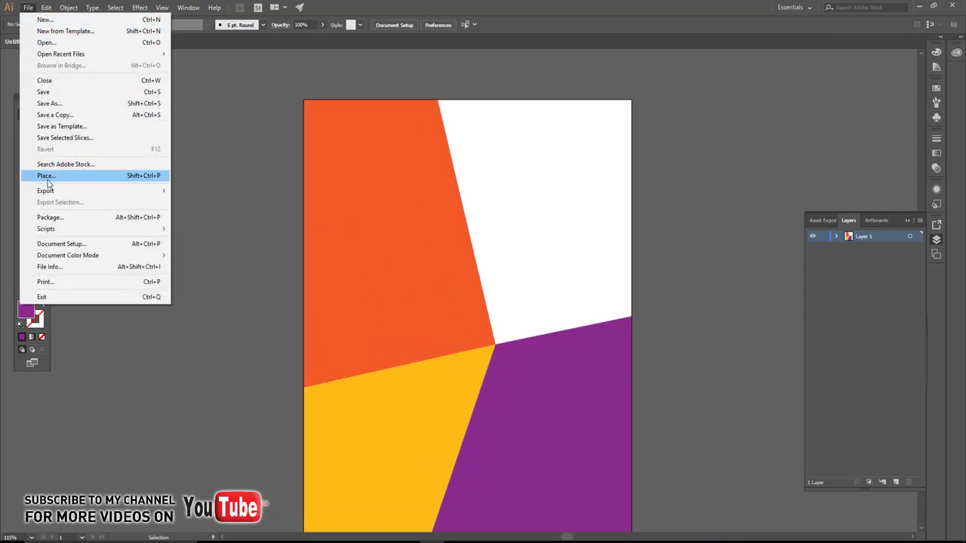
Place the students photo on the page and scale it down.
click(45, 174)
click(119, 234)
click(280, 319)
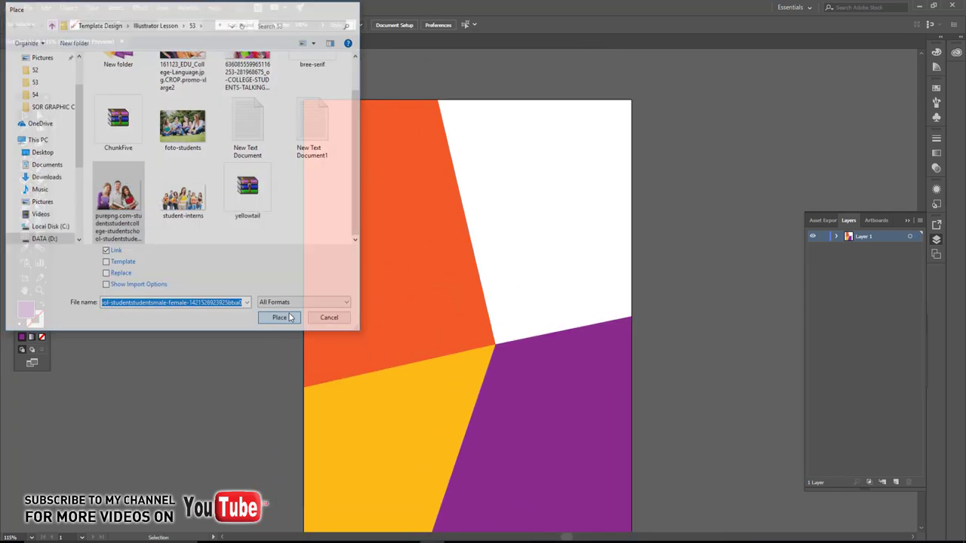
click(441, 144)
scroll(555, 268, down, 2)
scroll(554, 267, down, 1)
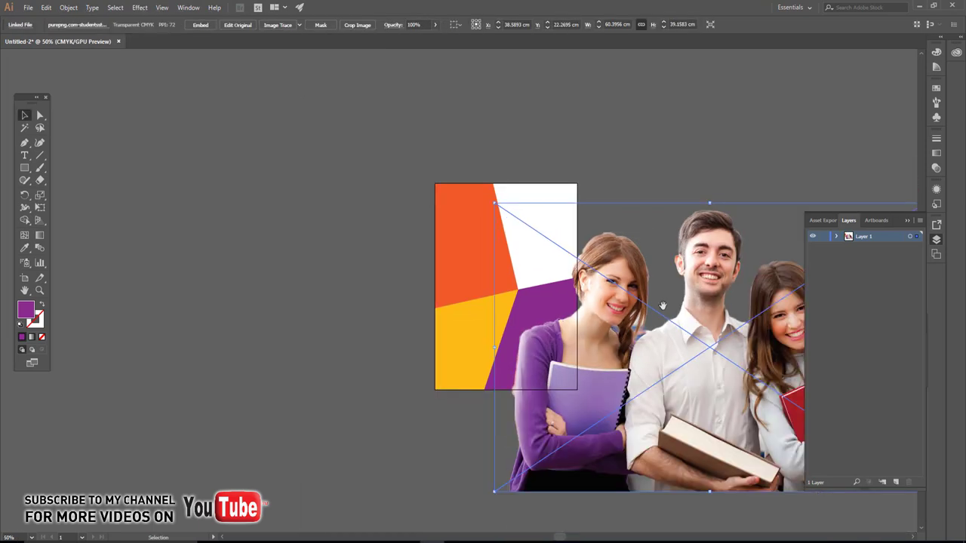
drag(554, 267, 379, 203)
drag(751, 427, 487, 250)
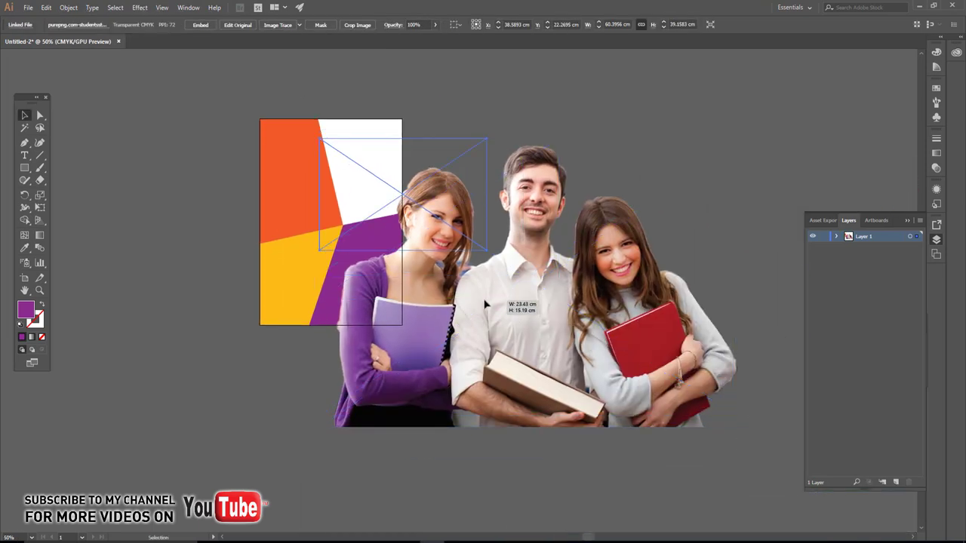
scroll(424, 224, up, 2)
mouse_move(435, 217)
mouse_down()
mouse_move(582, 289)
mouse_move(422, 246)
mouse_up()
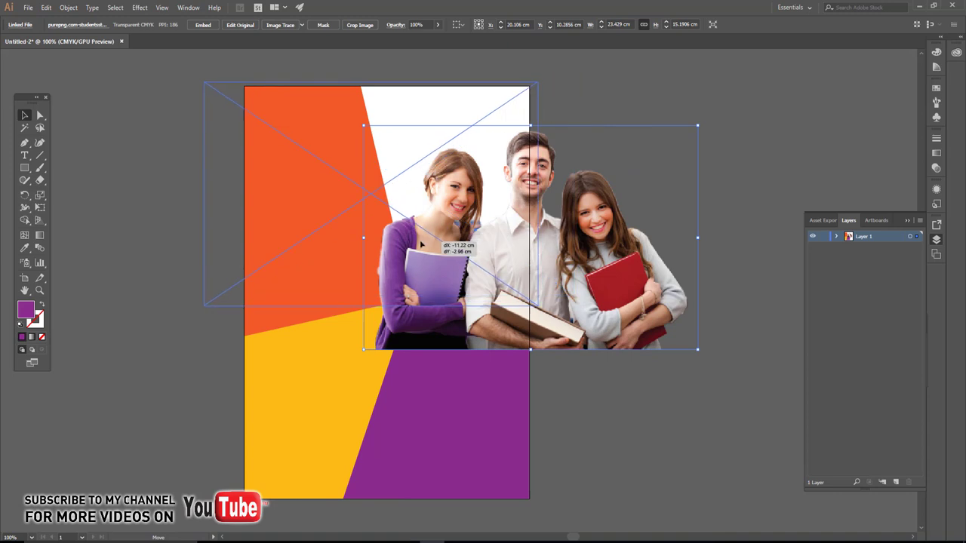
Send the photo behind the coloured panels and slide it right into the white area.
right_click(414, 190)
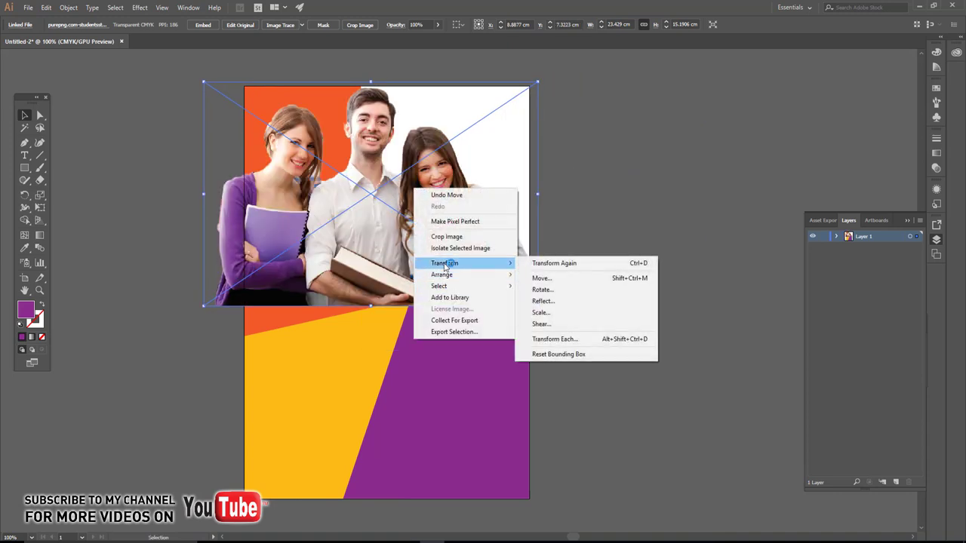
mouse_move(442, 275)
click(550, 309)
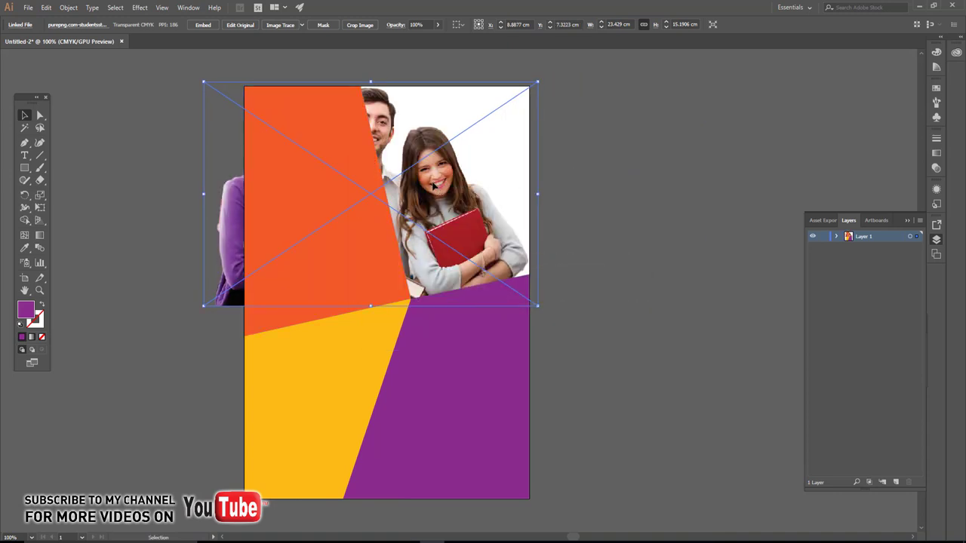
drag(208, 83, 256, 90)
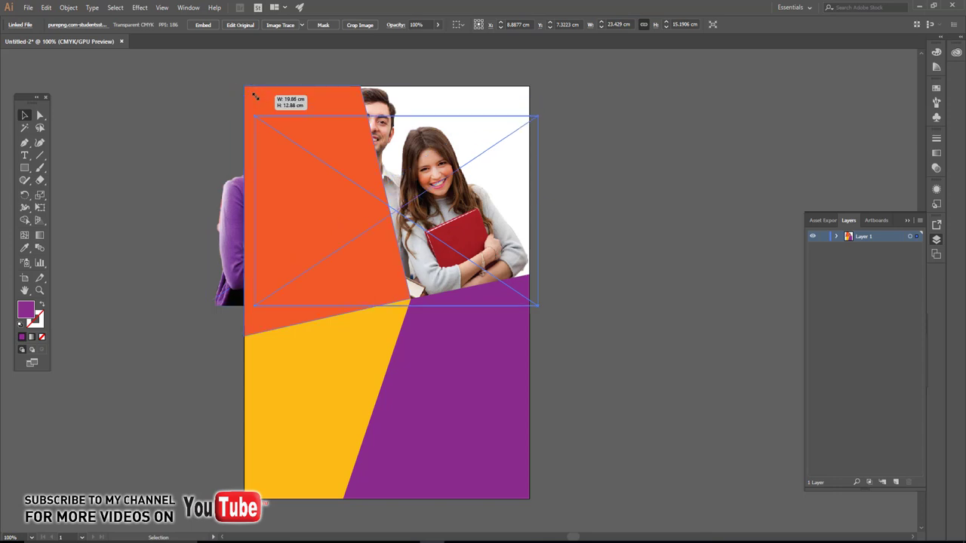
click(601, 233)
key(ctrl+plus)
drag(488, 228, 513, 231)
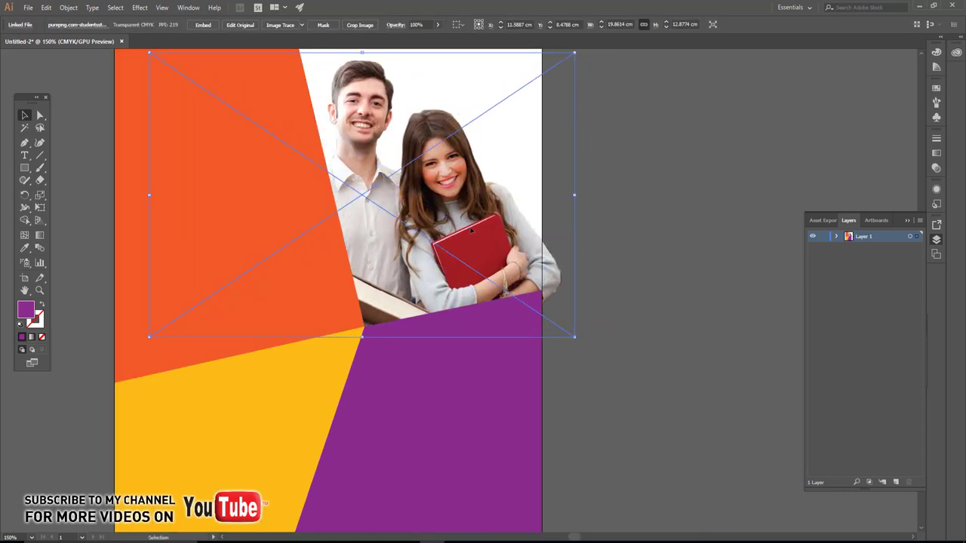
mouse_move(471, 231)
mouse_down()
mouse_move(640, 233)
mouse_move(578, 240)
mouse_up()
Fine-tune the photo's size so it rests on the purple panel's edge.
scroll(655, 320, up, 1)
scroll(696, 178, up, 2)
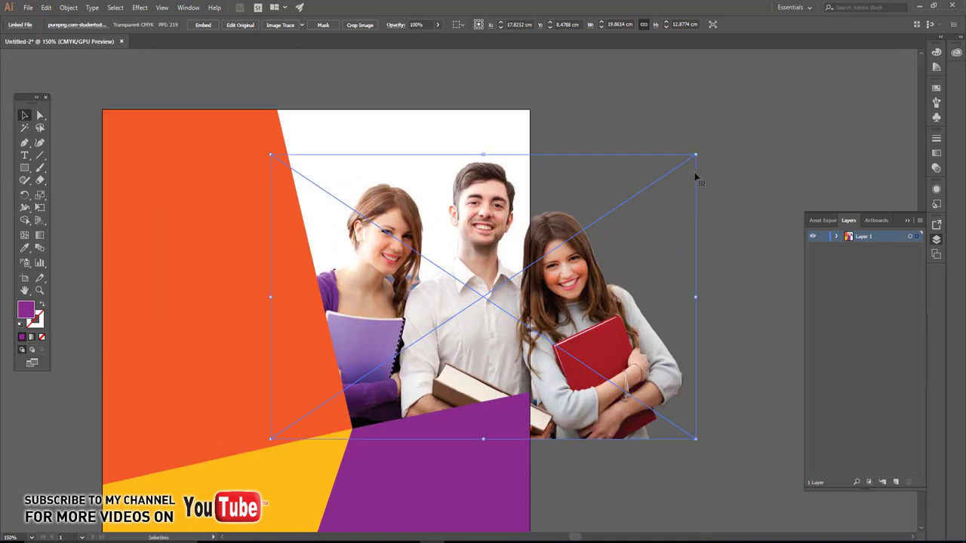
drag(695, 439, 671, 435)
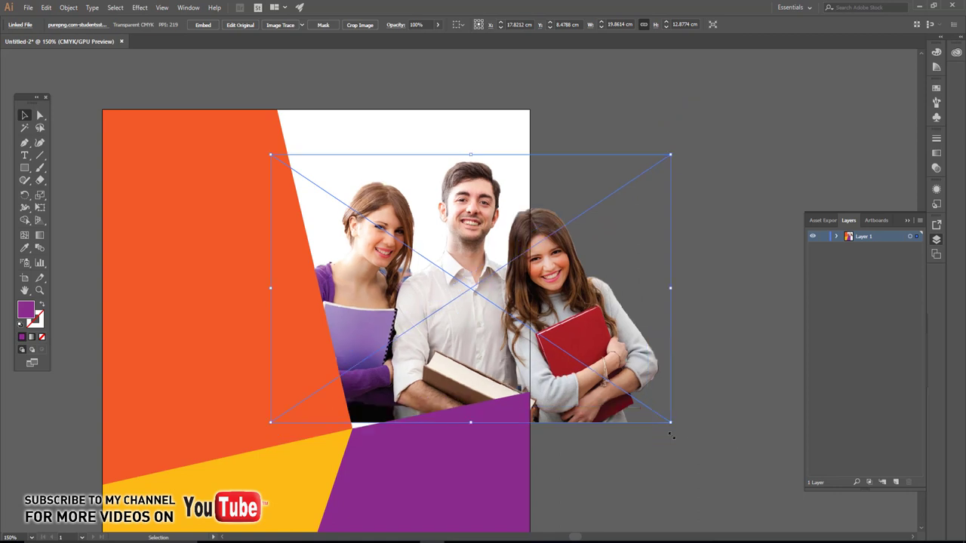
drag(486, 275, 510, 287)
drag(666, 165, 583, 193)
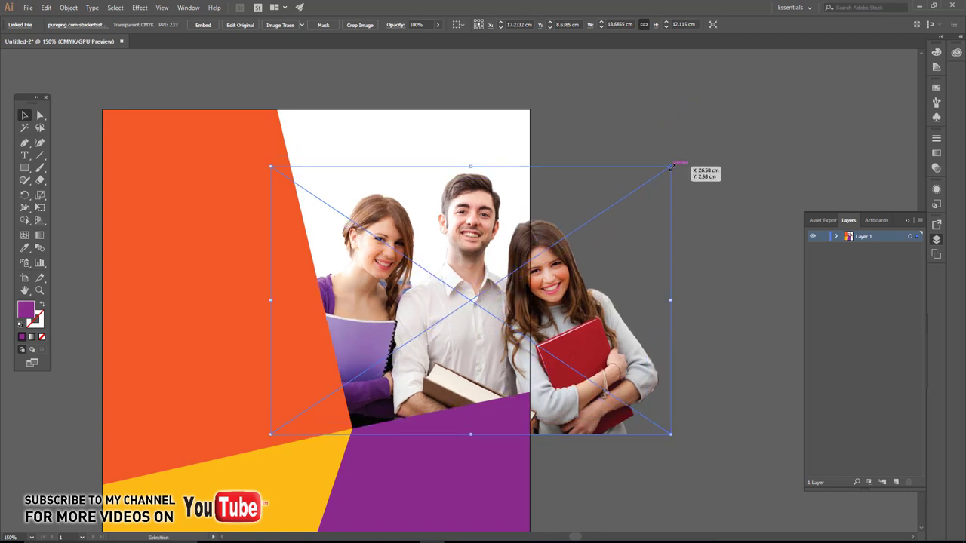
drag(482, 310, 483, 302)
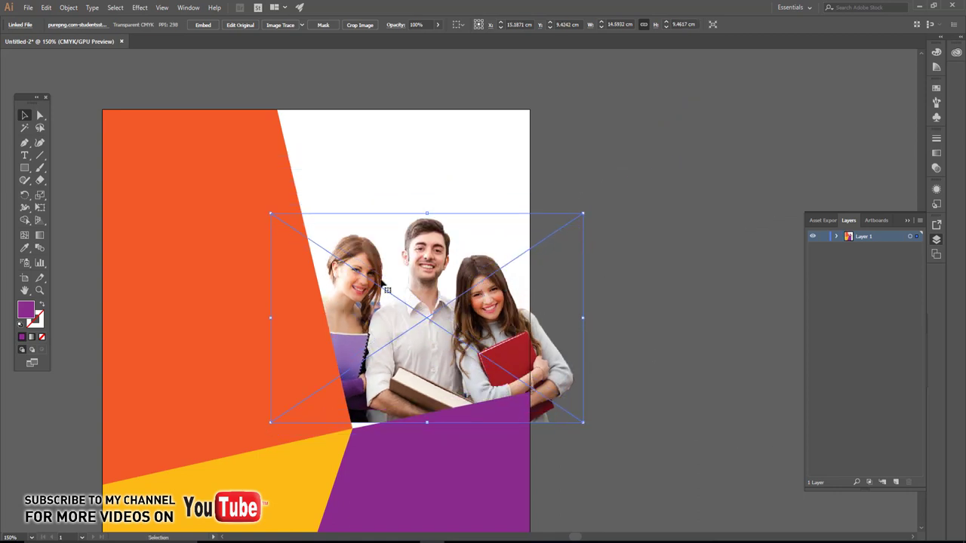
drag(270, 218, 285, 222)
drag(379, 328, 380, 337)
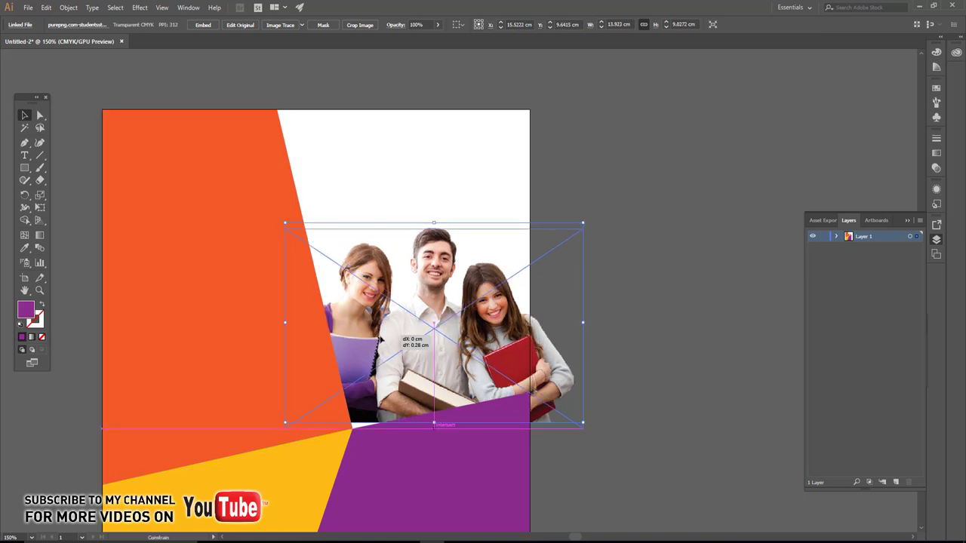
Copy all the flyer text from the Notepad file.
ctrl+click(634, 320)
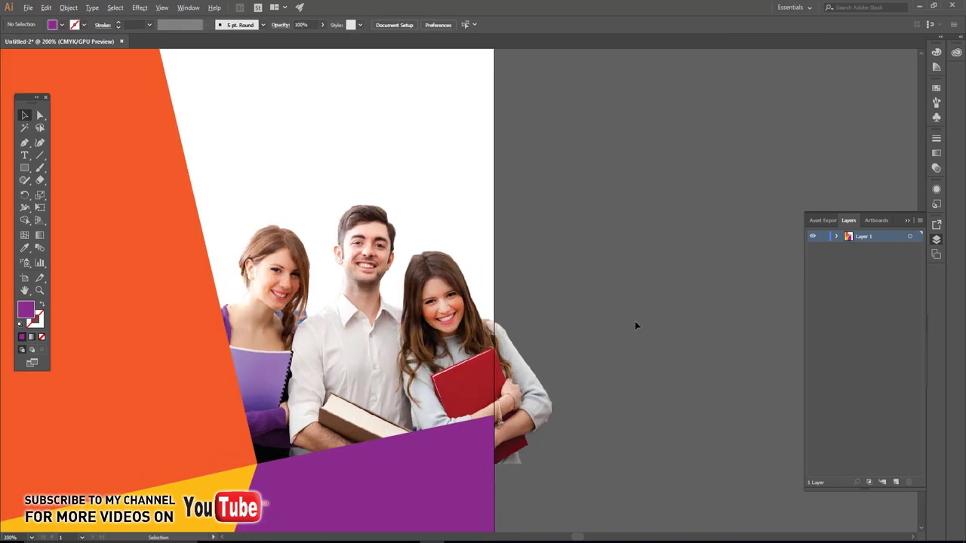
mouse_move(369, 208)
mouse_down()
mouse_move(579, 314)
mouse_move(571, 272)
mouse_up()
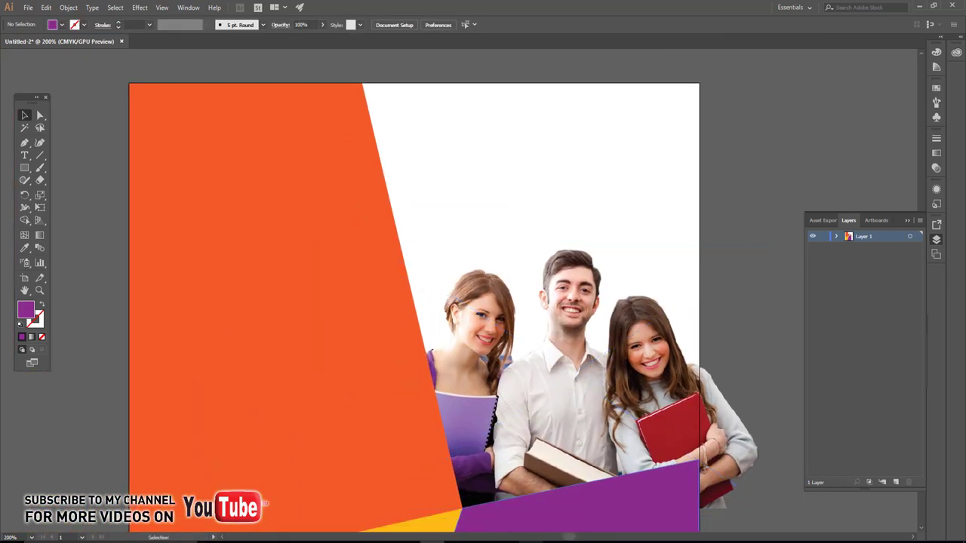
key(alt+Tab)
key(ctrl+a)
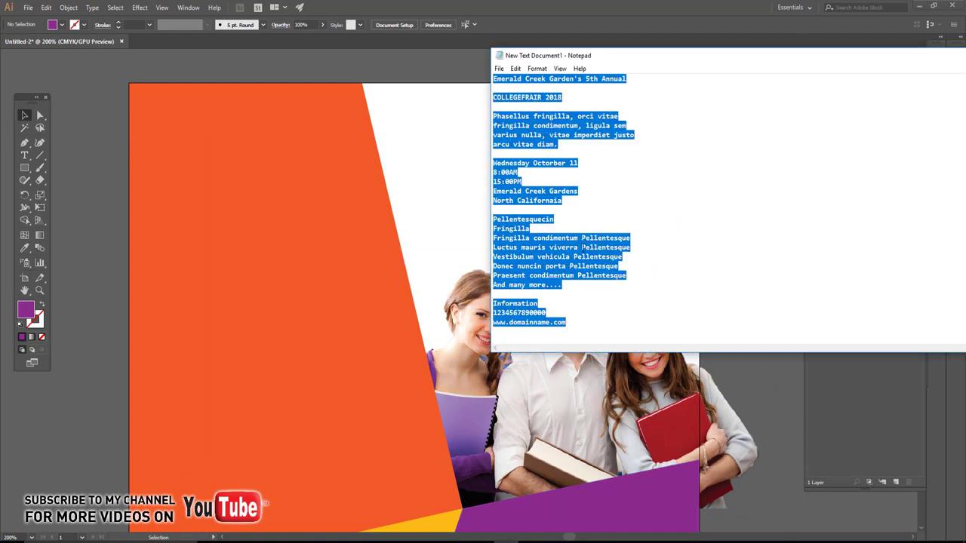
Paste the flyer text as a new text block beside the artboard.
click(488, 249)
drag(567, 192, 298, 174)
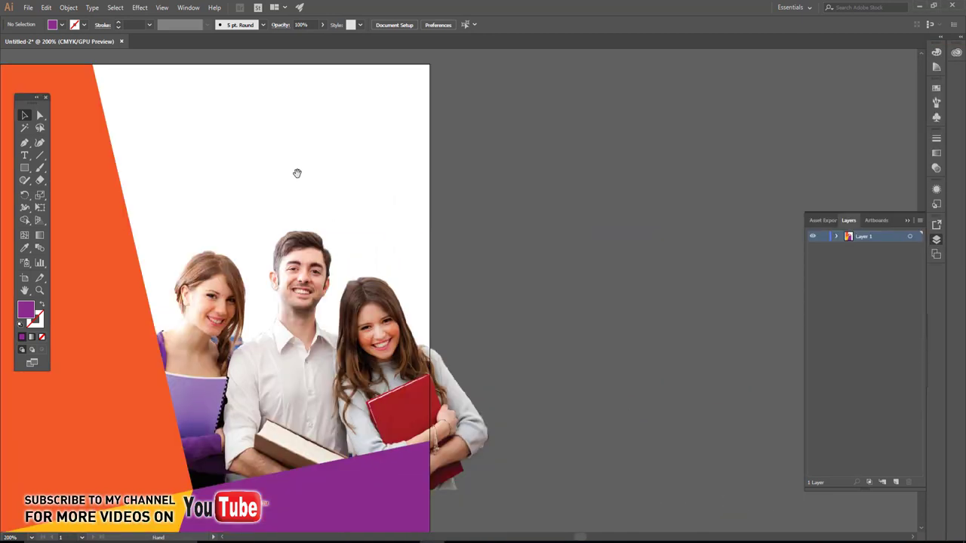
key(t)
click(627, 113)
key(ctrl+v)
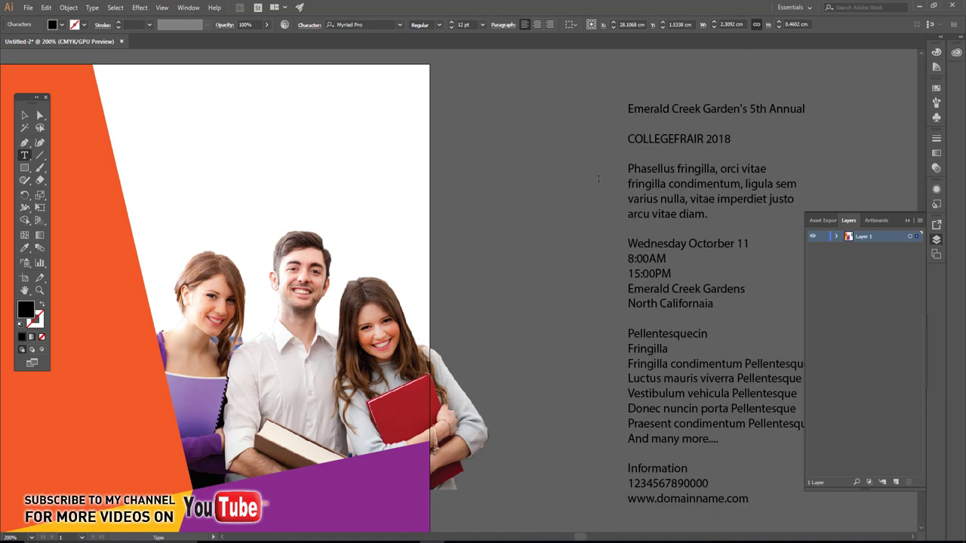
click(25, 115)
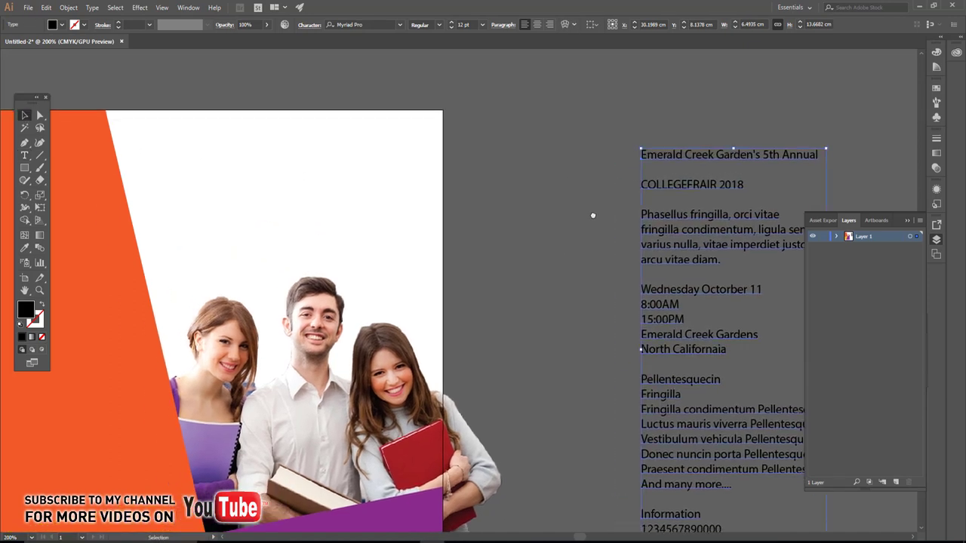
click(818, 154)
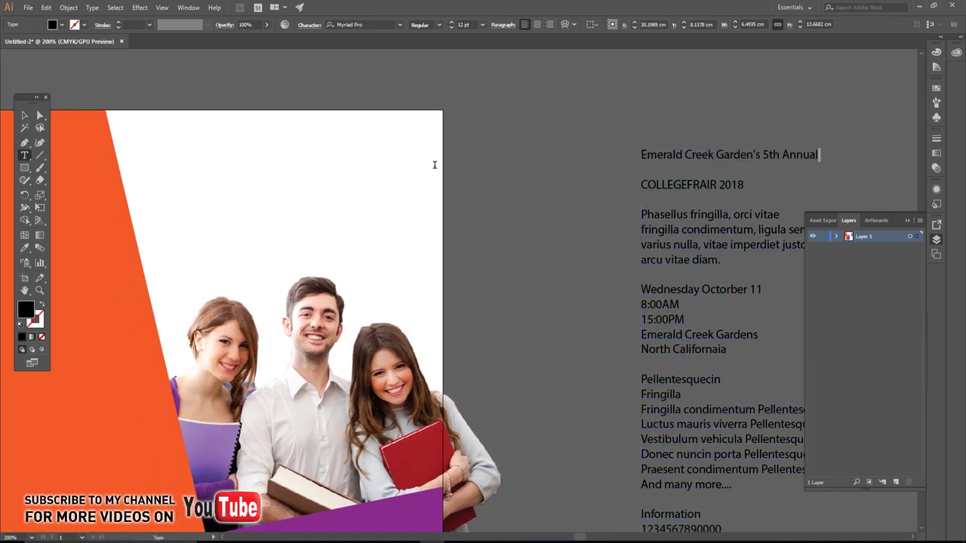
Move the 'Emerald Creek Garden's 5th Annual' line into its own text on the orange panel.
drag(820, 154, 637, 155)
key(ctrl+c)
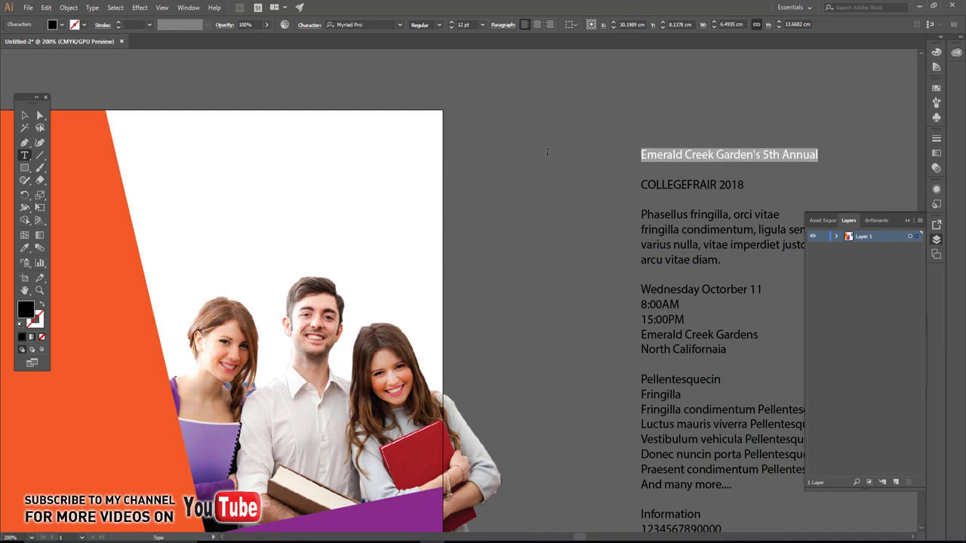
key(Delete)
key(Escape)
drag(192, 167, 567, 187)
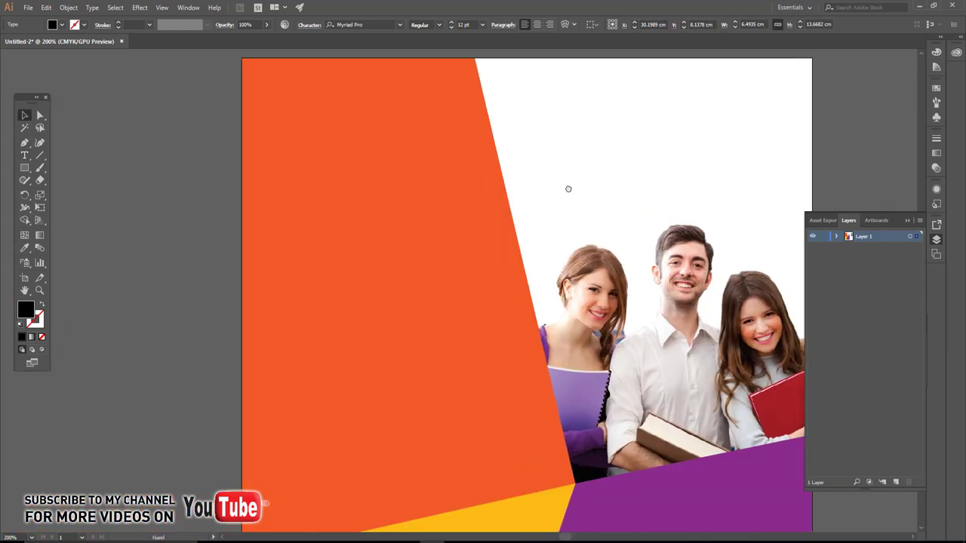
key(t)
click(404, 110)
key(ctrl+v)
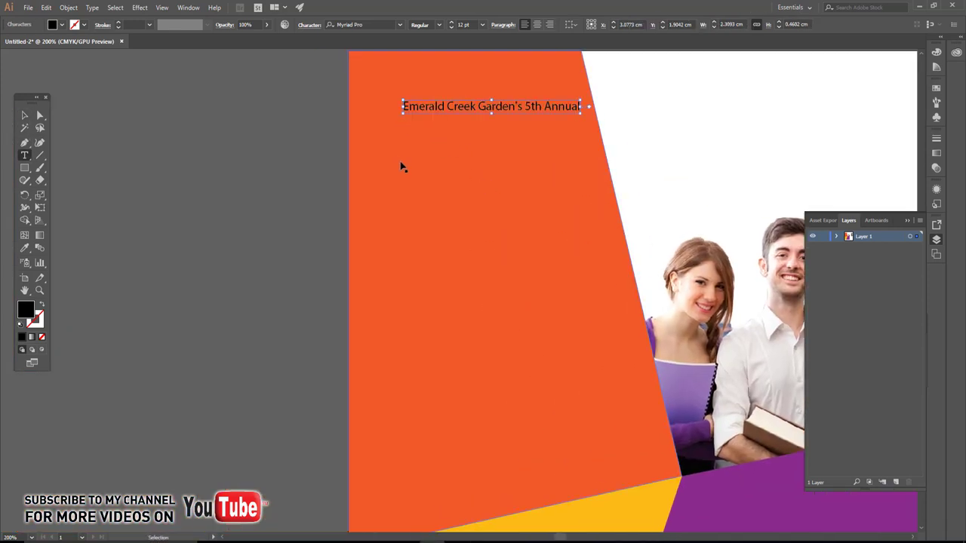
Set the heading in Bree Serif with a white fill.
key(ctrl+a)
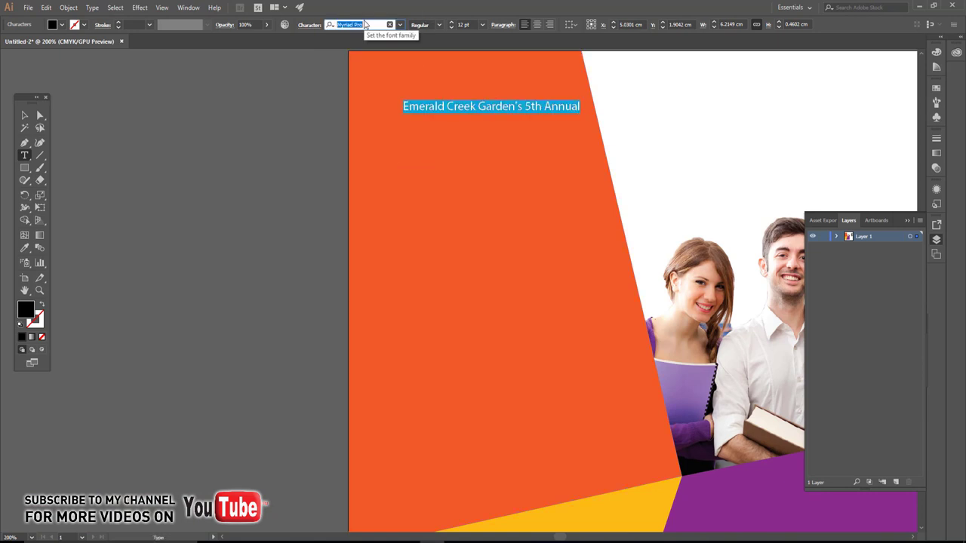
text(br)
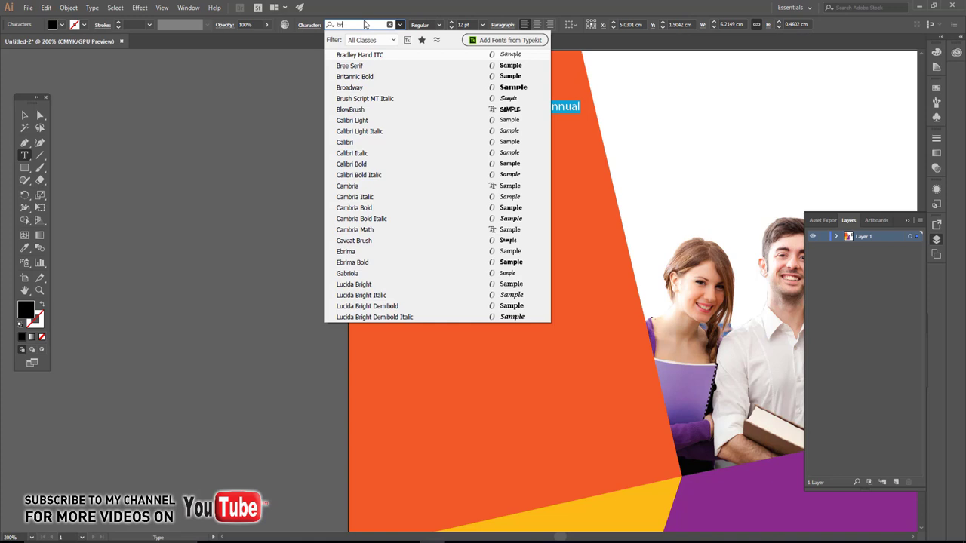
click(356, 69)
click(24, 117)
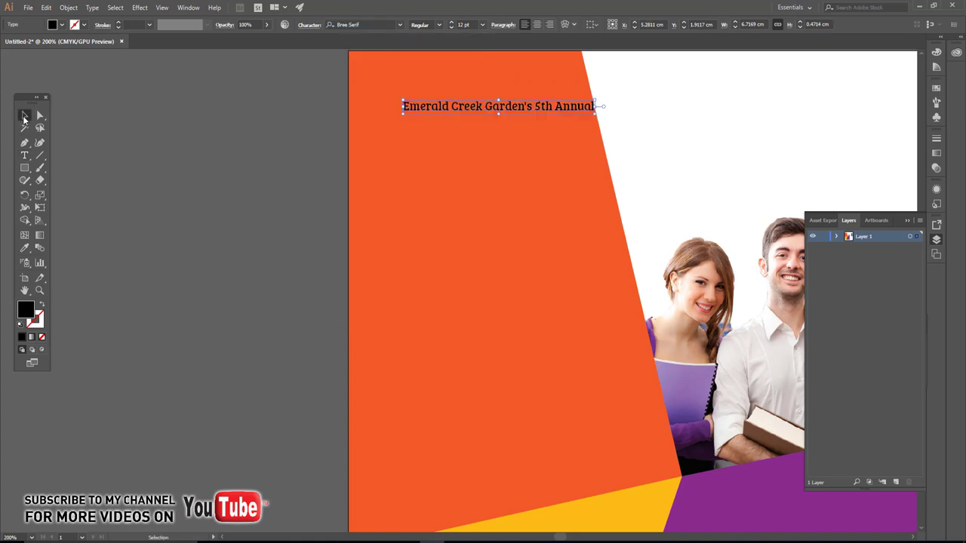
click(62, 25)
click(31, 41)
click(283, 129)
Position the heading toward the orange panel's top-left.
scroll(490, 218, up, 2)
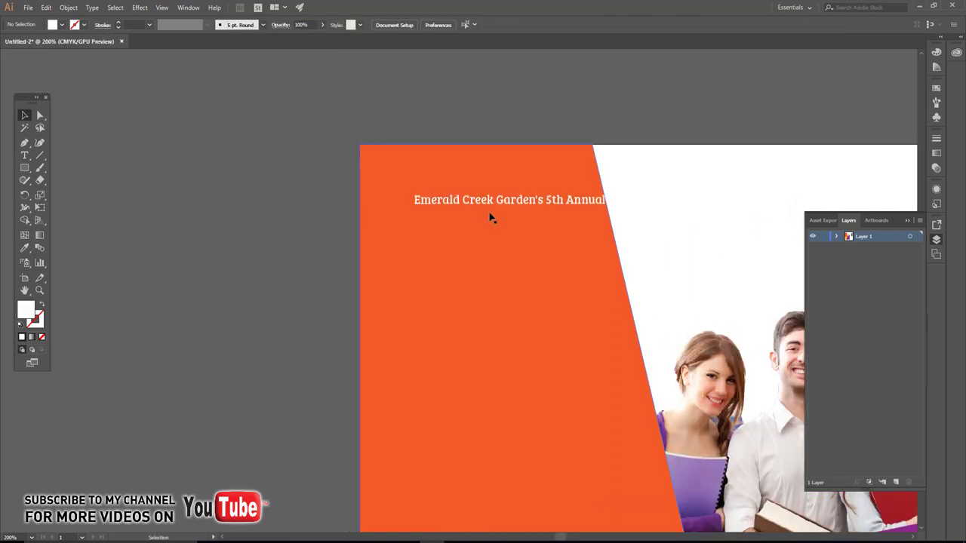
drag(490, 218, 461, 207)
click(247, 197)
scroll(247, 197, down, 1)
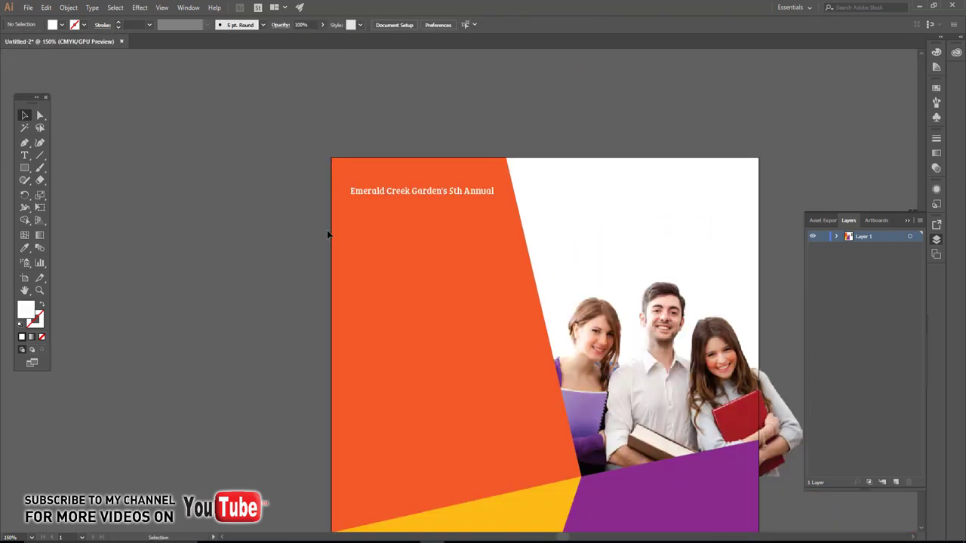
drag(741, 311, 458, 223)
Replace a duplicate of the heading with the 'COLLEGEFRAIR 2018' line below it.
key(t)
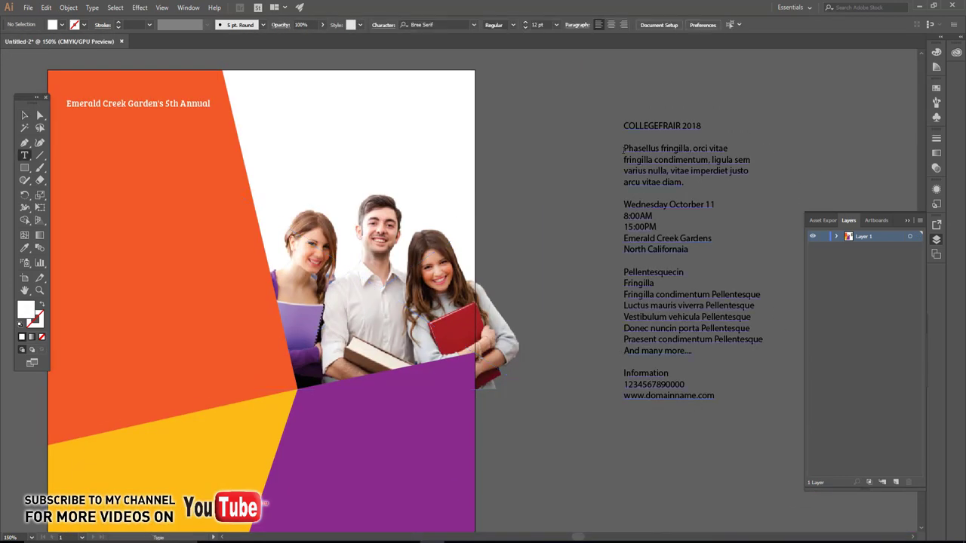
triple_click(700, 126)
key(ctrl+c)
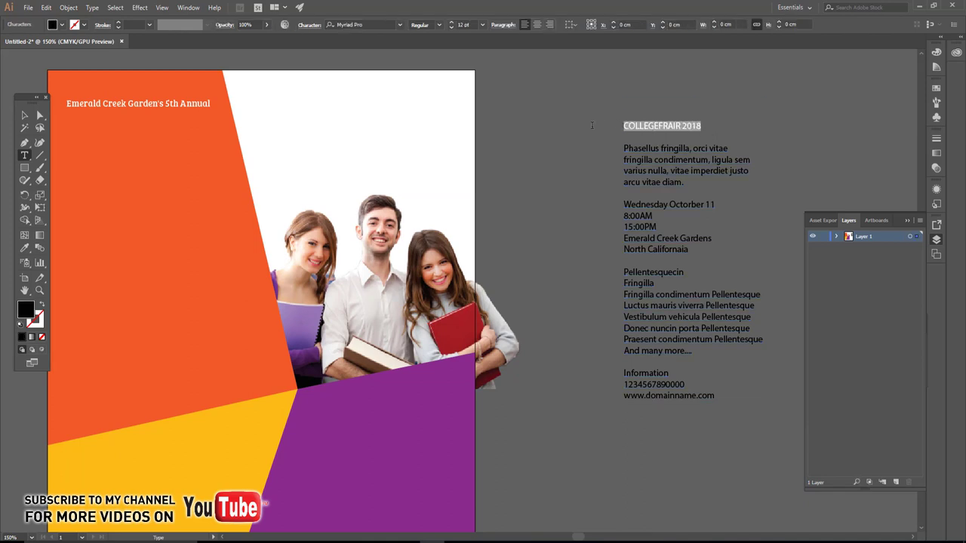
key(Delete)
key(Escape)
drag(193, 151, 446, 161)
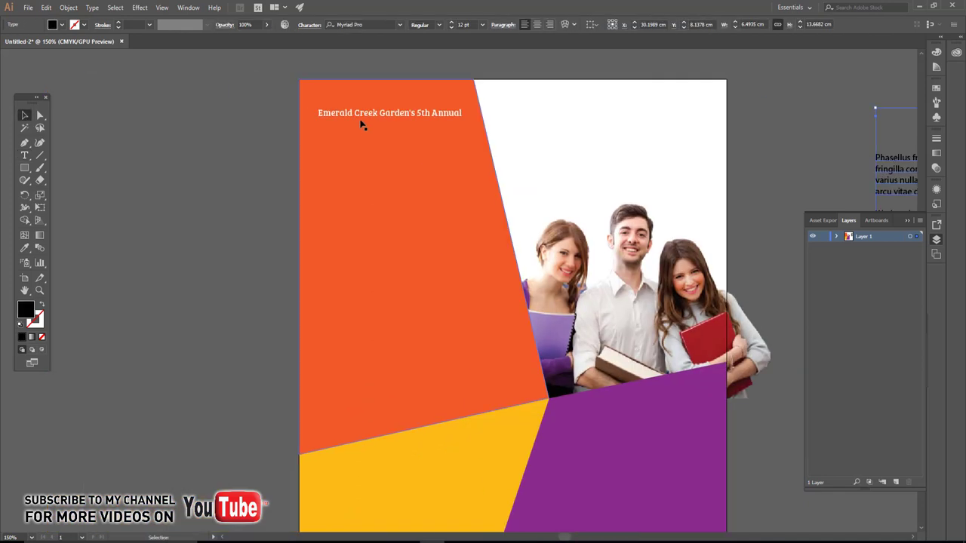
drag(357, 120, 358, 144)
key(t)
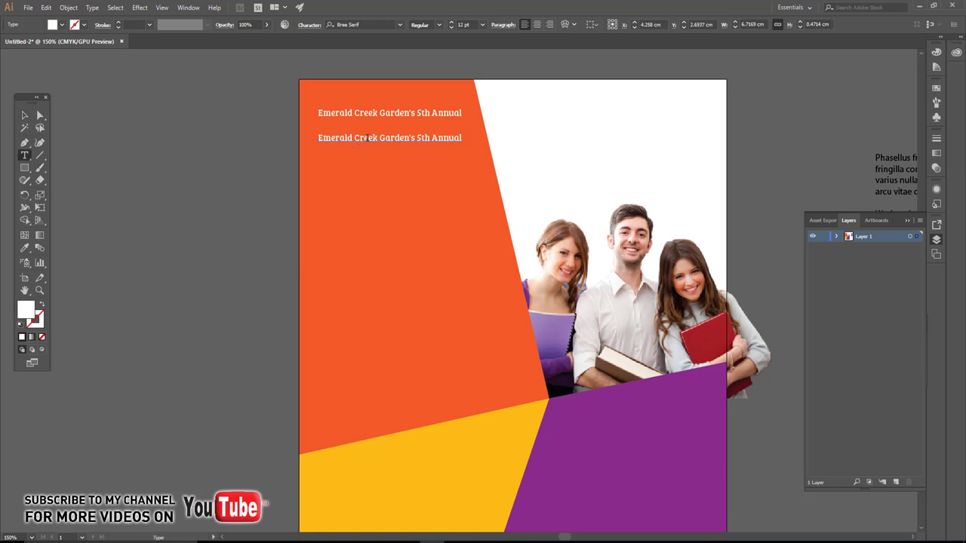
triple_click(367, 143)
key(ctrl+v)
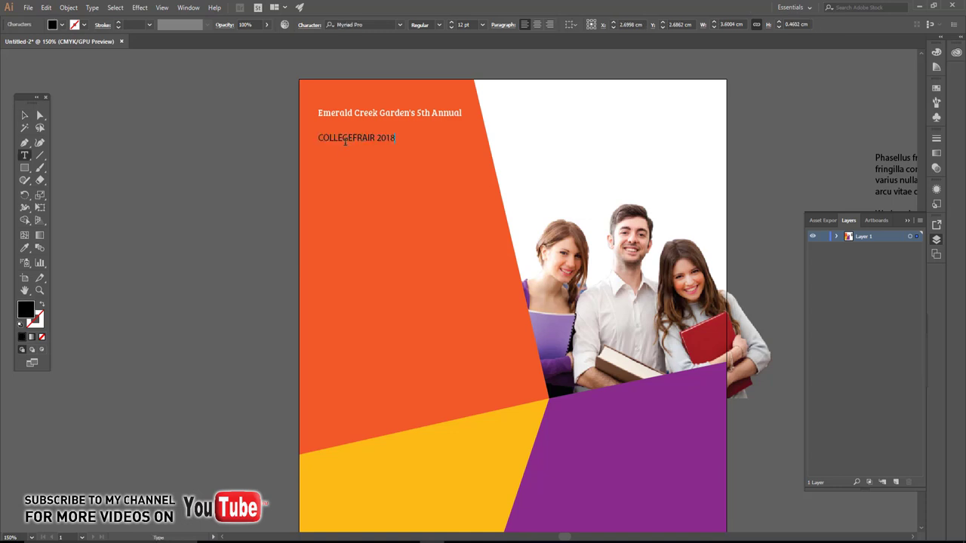
Give 'COLLEGEFRAIR 2018' the heading's white Bree Serif style.
click(27, 117)
click(24, 248)
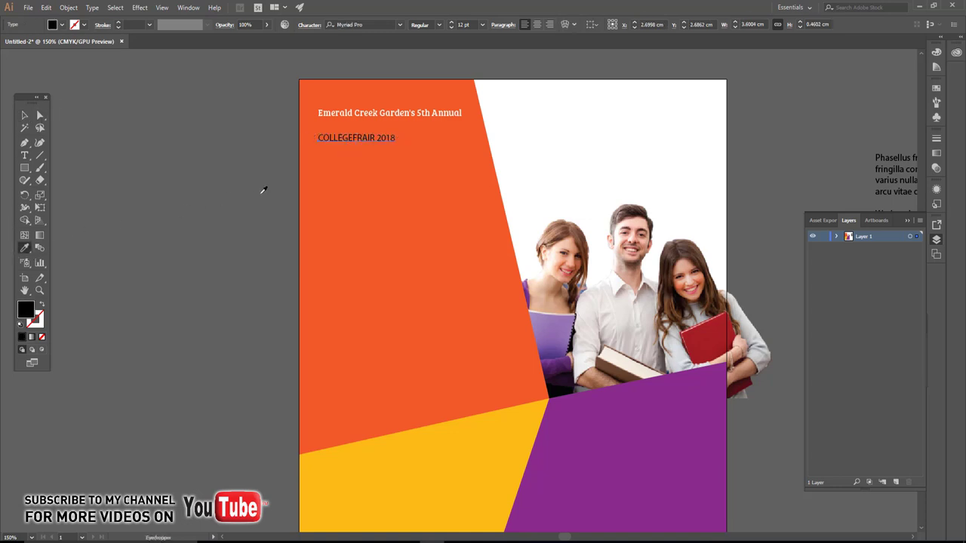
click(347, 112)
click(25, 115)
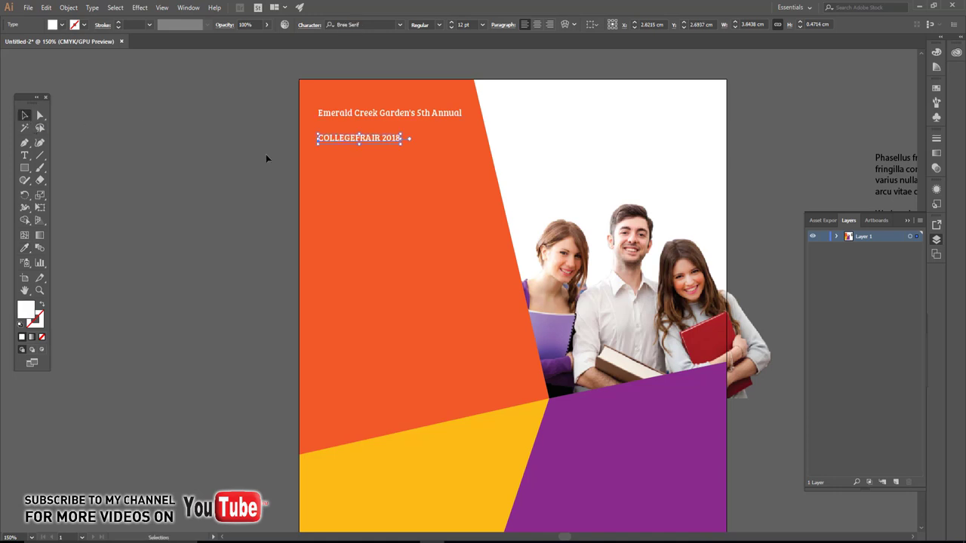
key(t)
scroll(360, 215, up, 1)
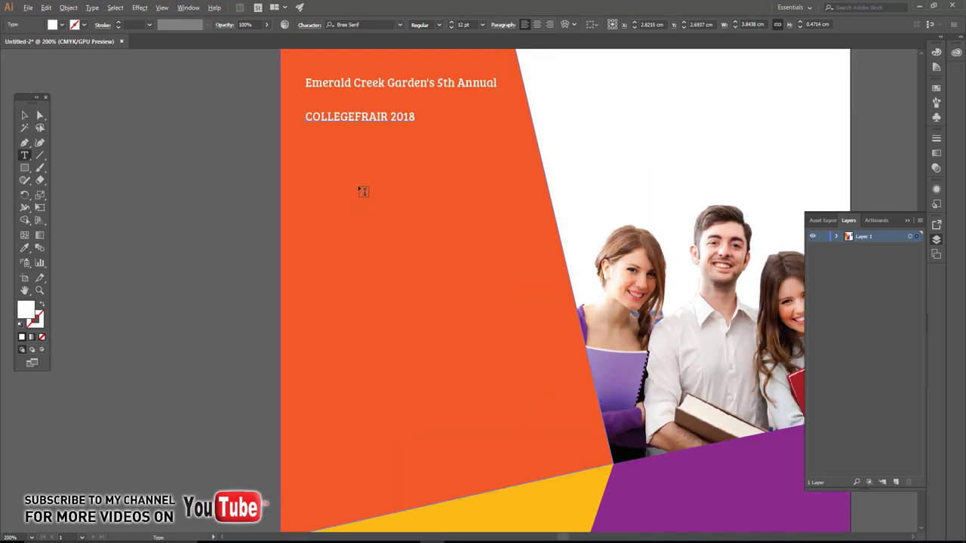
Break the title into three centred lines: COLLEGE, FRAIR, 2018.
click(350, 116)
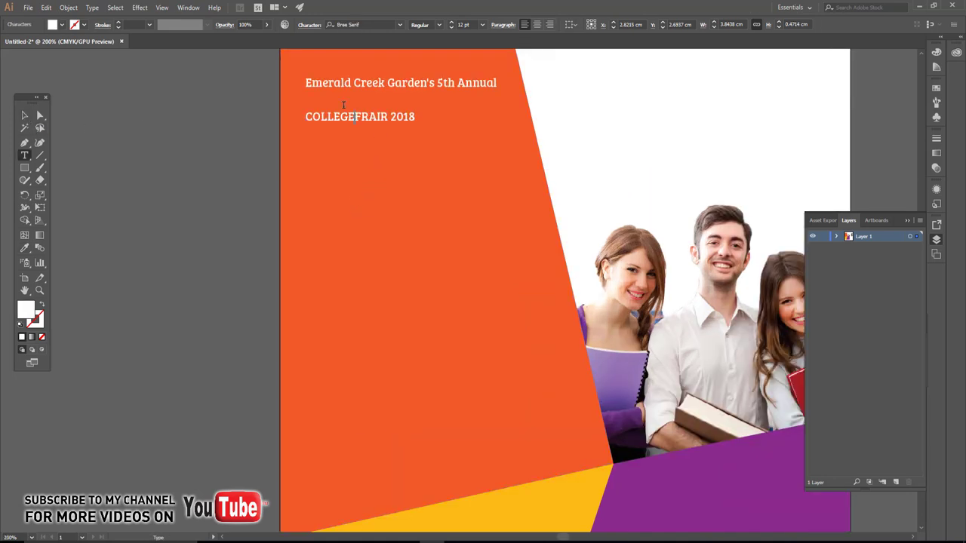
key(Return)
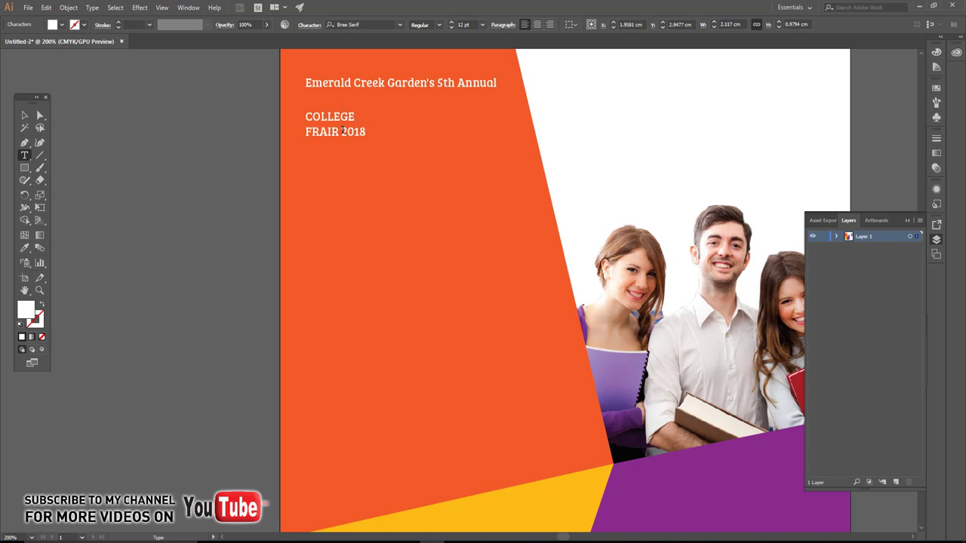
click(342, 131)
key(Return)
key(ctrl+a)
click(532, 24)
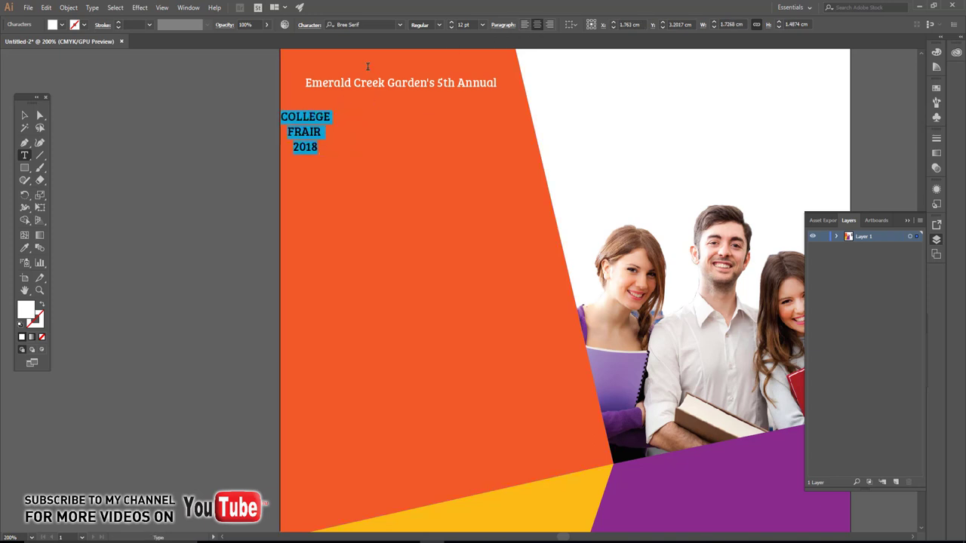
Enlarge the title block and centre it on the orange panel.
click(26, 115)
drag(330, 154, 441, 252)
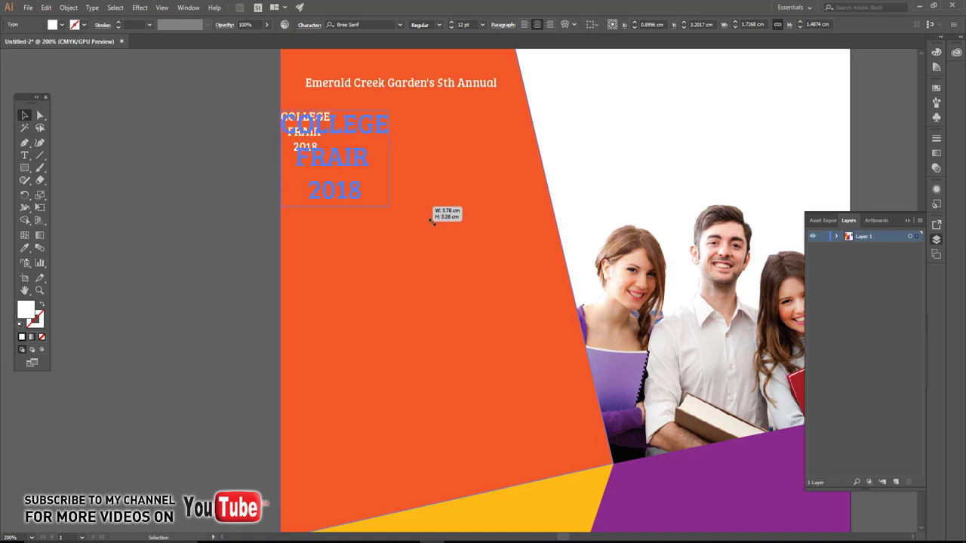
drag(393, 184, 444, 191)
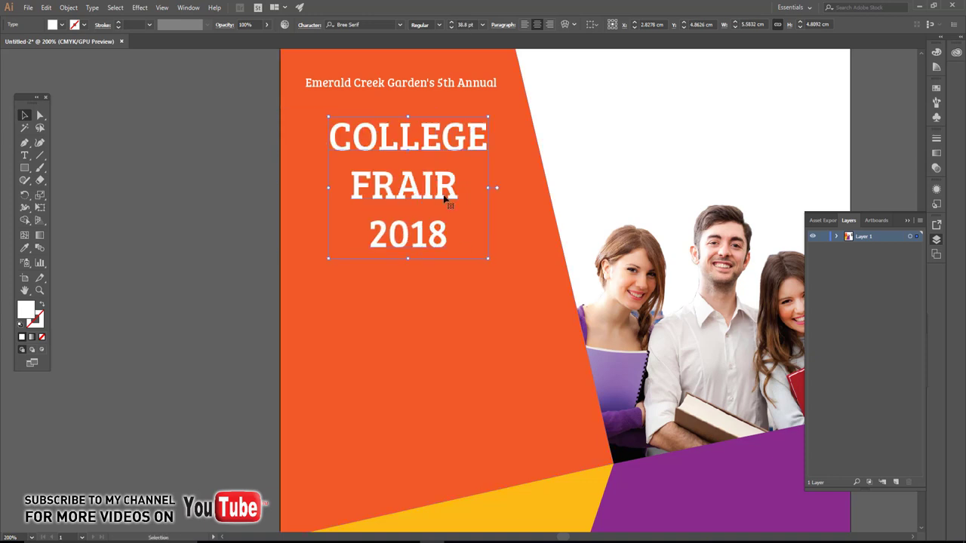
drag(488, 258, 469, 244)
Set FRAIR to 47 pt and tighten the title's line spacing.
key(t)
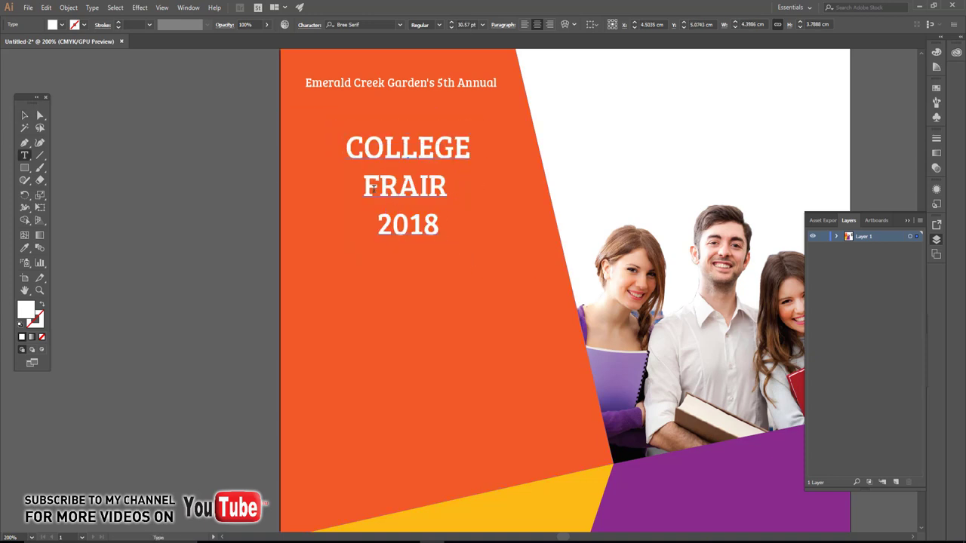
drag(363, 187, 450, 188)
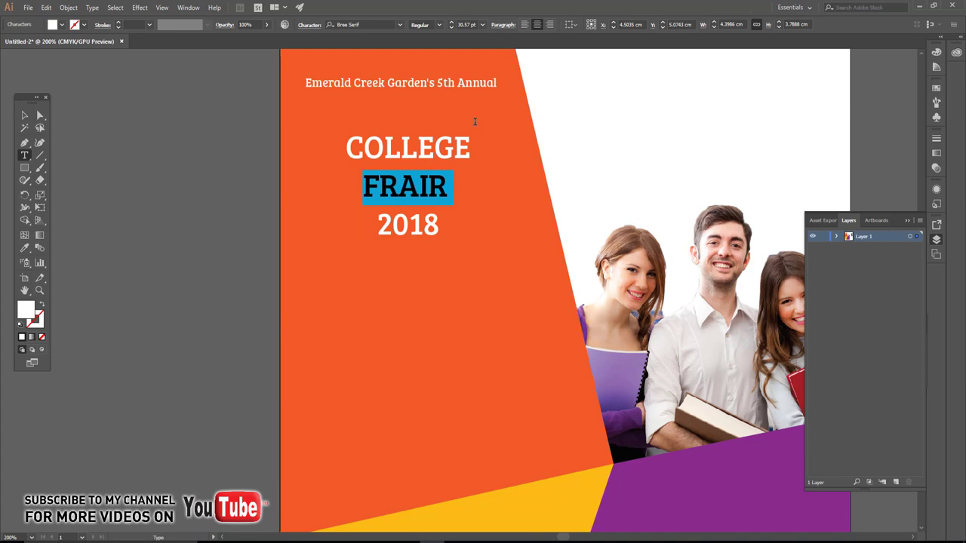
click(451, 23)
text(50)
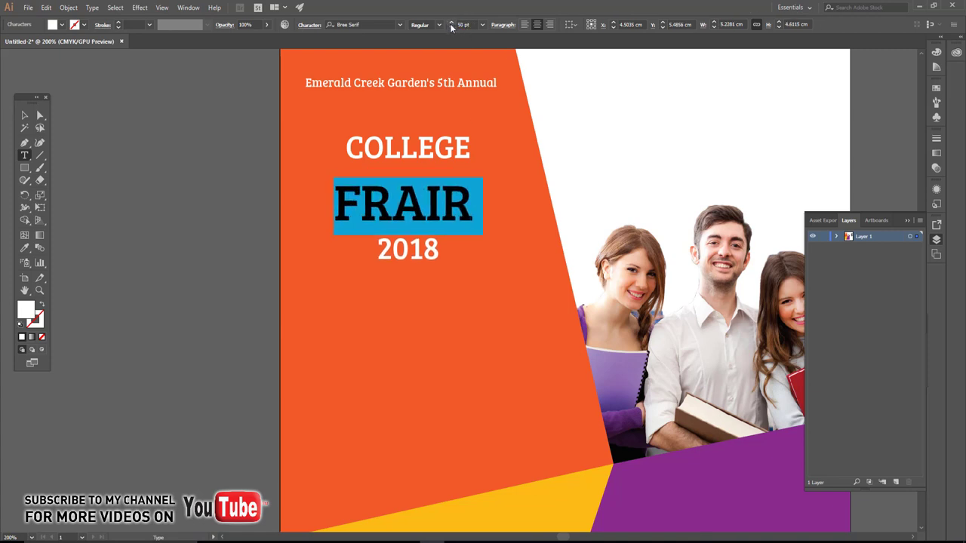
click(451, 27)
key(Escape)
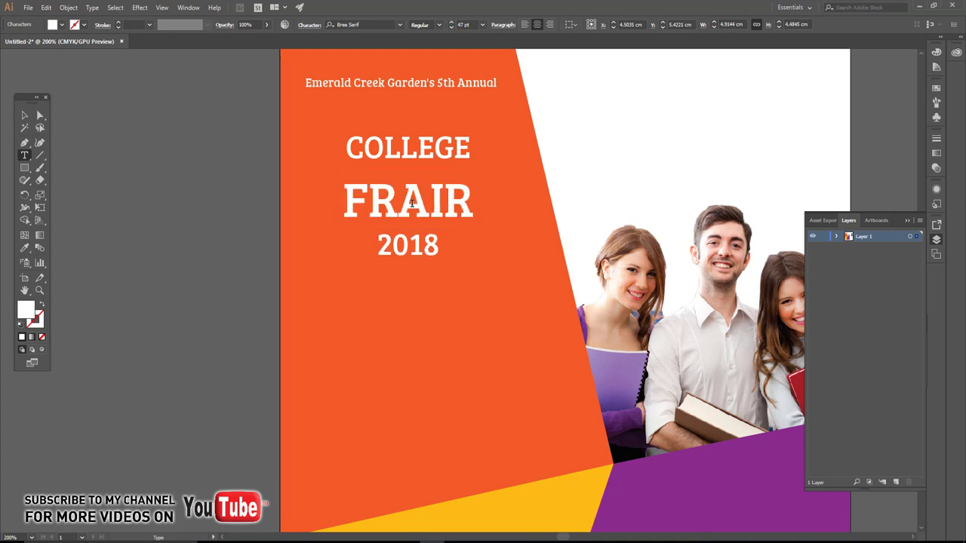
click(31, 114)
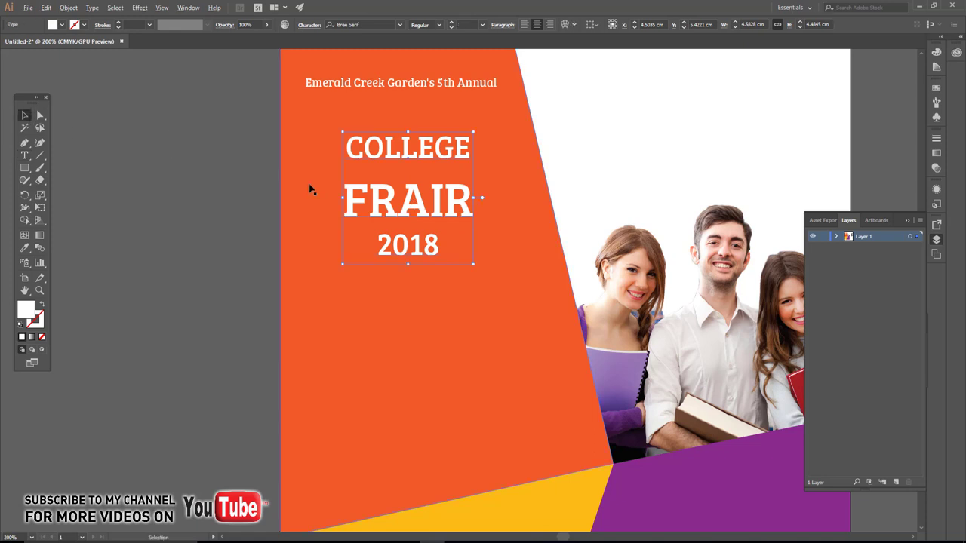
key(alt+Up)
key(alt+Up)
key(alt+Up)
key(alt+Up)
key(alt+Up)
key(alt+Up)
key(alt+Up)
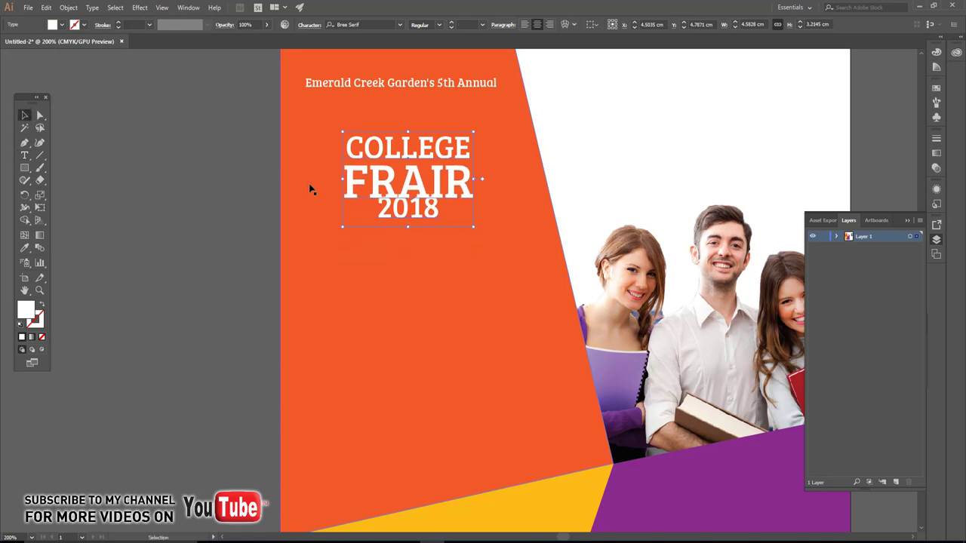
Move the title block lower on the orange panel.
click(209, 180)
scroll(352, 251, up, 1)
scroll(351, 251, up, 1)
drag(431, 143, 430, 254)
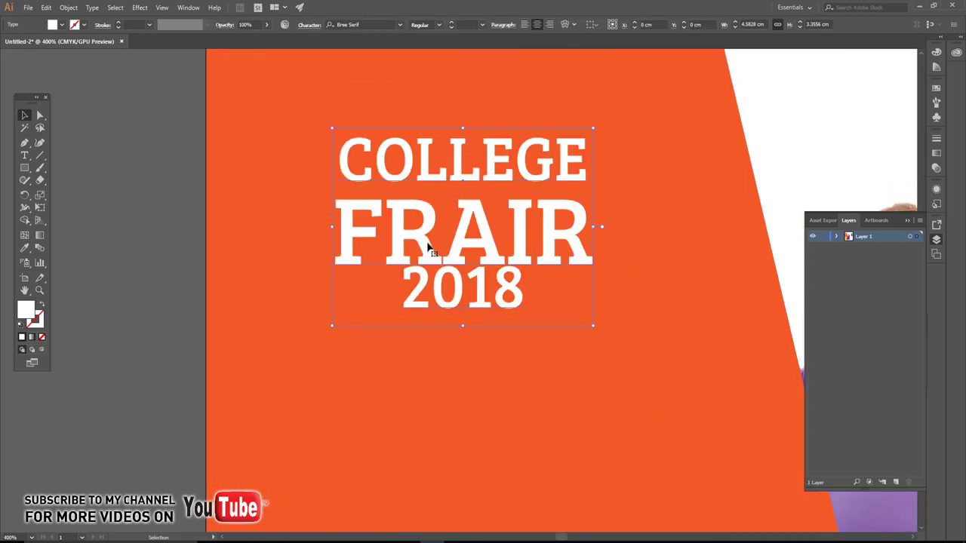
scroll(427, 192, up, 1)
scroll(428, 192, down, 1)
scroll(285, 246, down, 1)
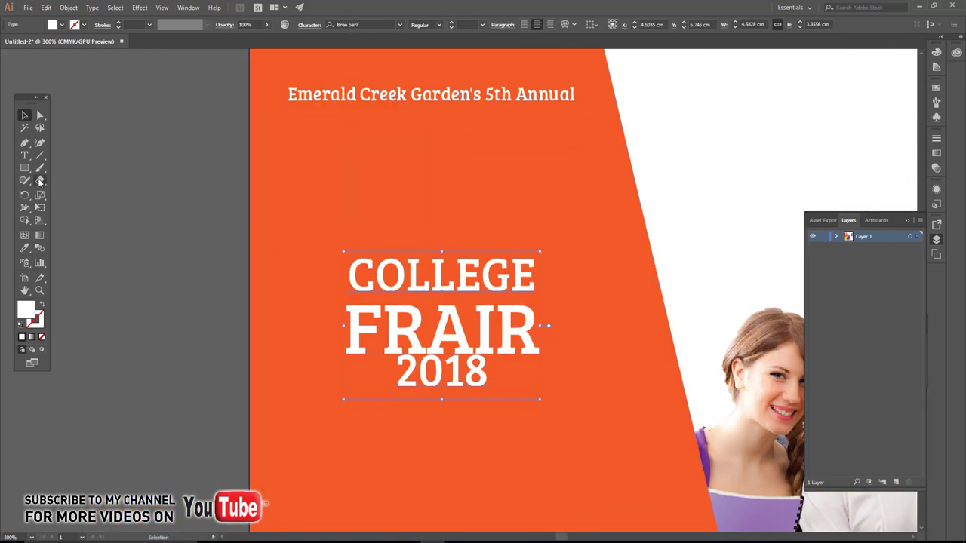
Draw a diamond for the cap's board, shrink it and nudge it up.
click(455, 91)
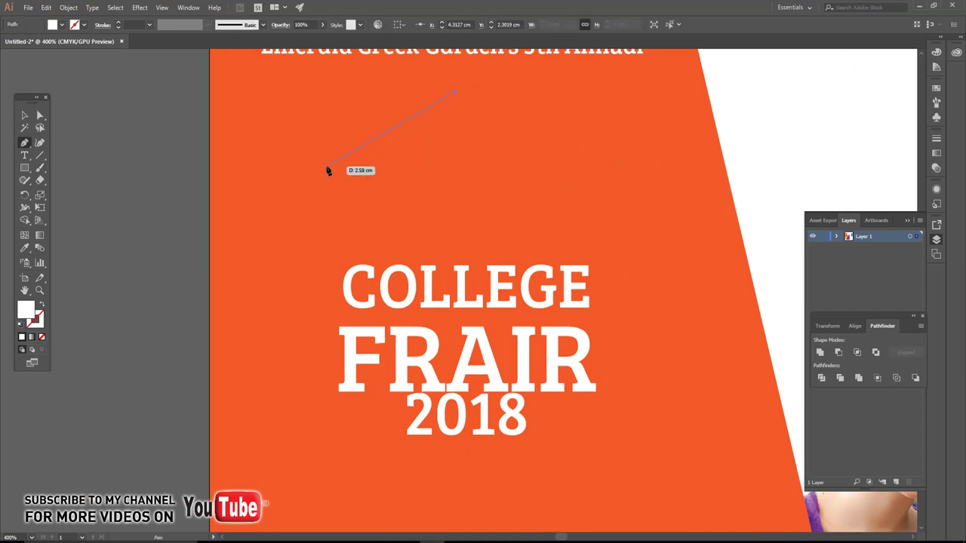
click(327, 167)
click(455, 257)
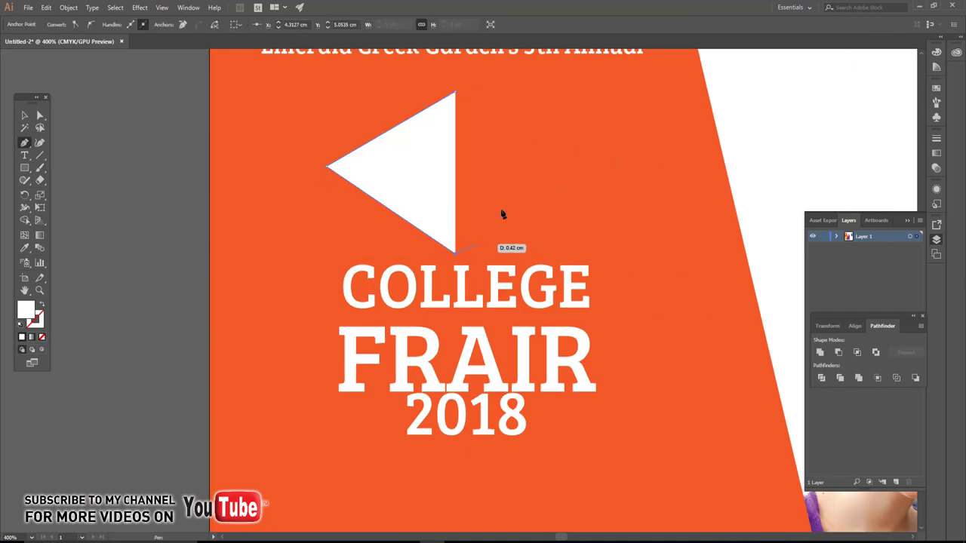
click(588, 175)
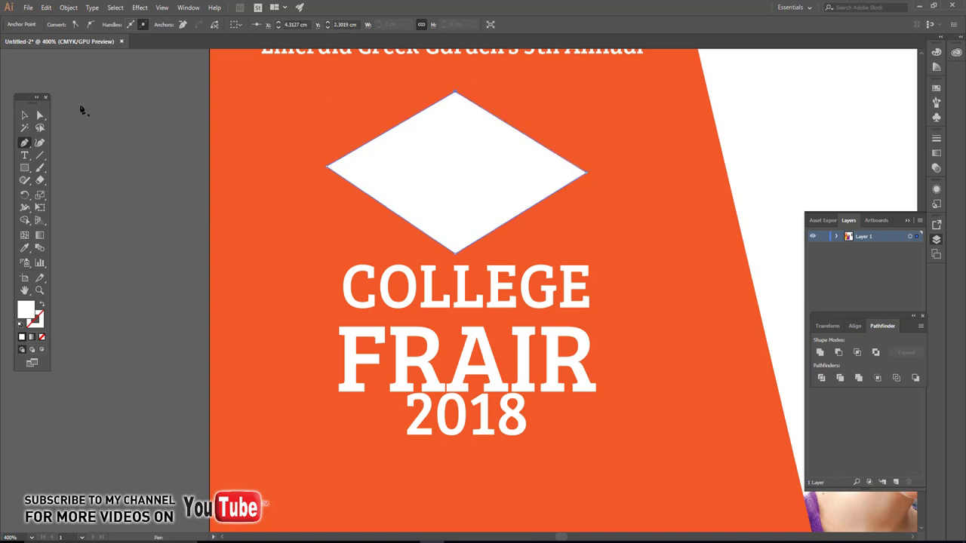
click(23, 115)
drag(586, 254, 553, 232)
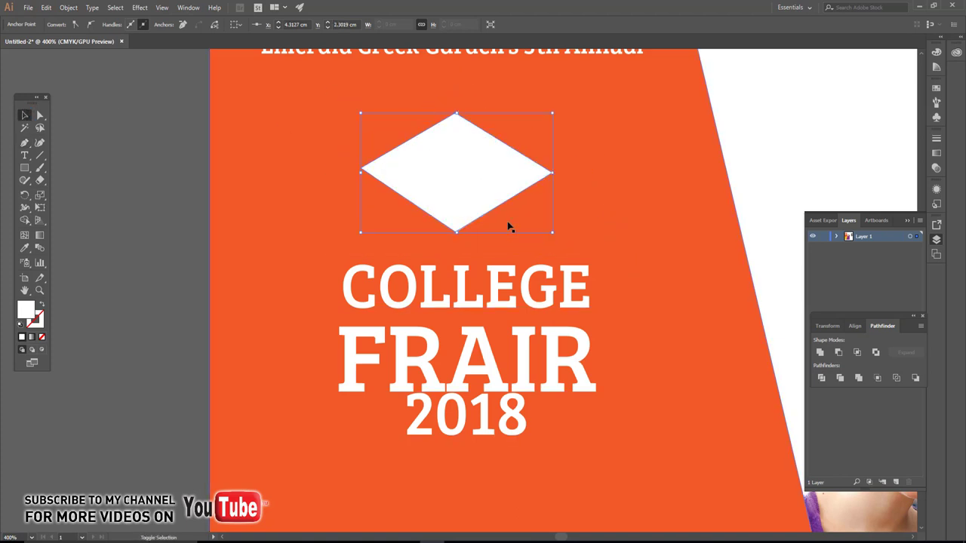
drag(464, 200, 461, 171)
scroll(464, 181, up, 1)
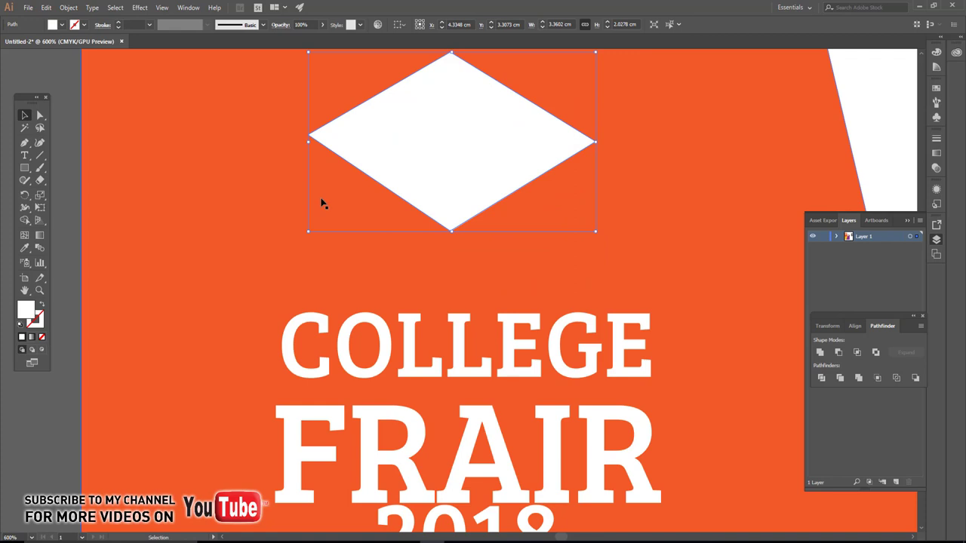
Draw a rectangle below the diamond, round its top into an arch, and copy it just below.
drag(29, 170, 75, 163)
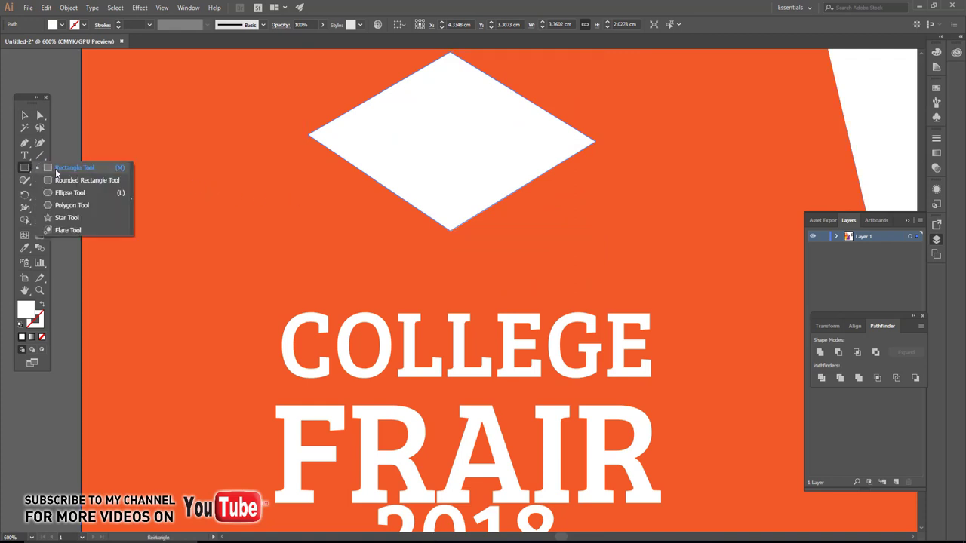
mouse_move(389, 115)
mouse_down()
mouse_move(516, 267)
mouse_move(516, 284)
mouse_up()
key(a)
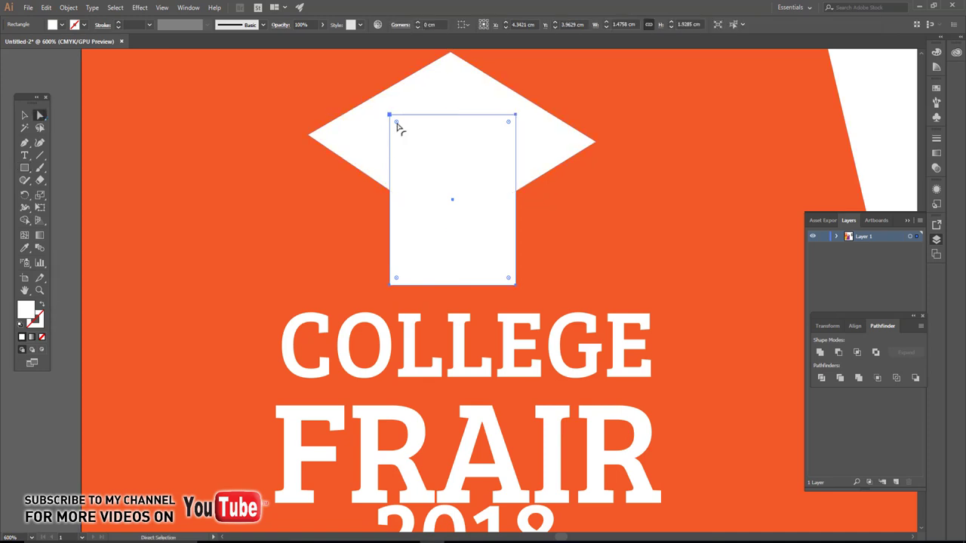
drag(509, 124, 504, 230)
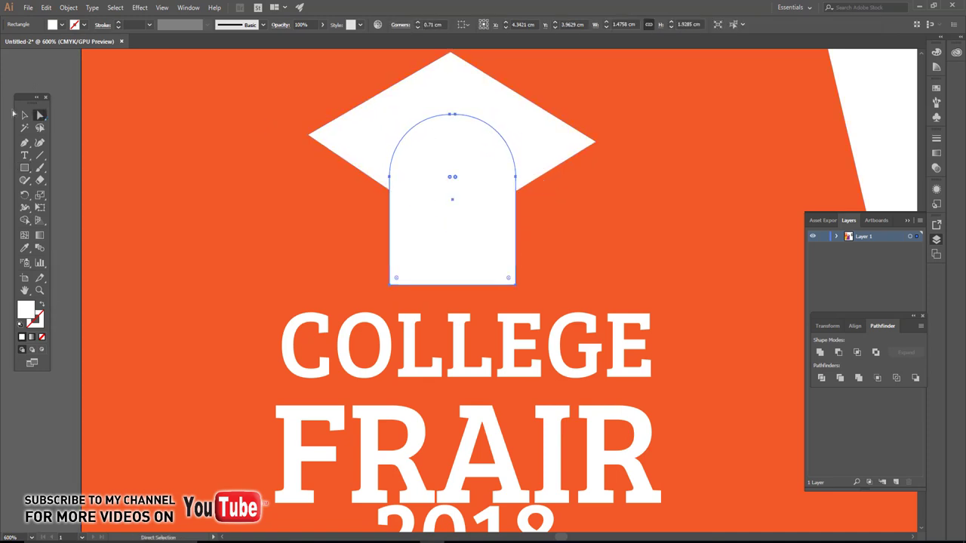
click(24, 114)
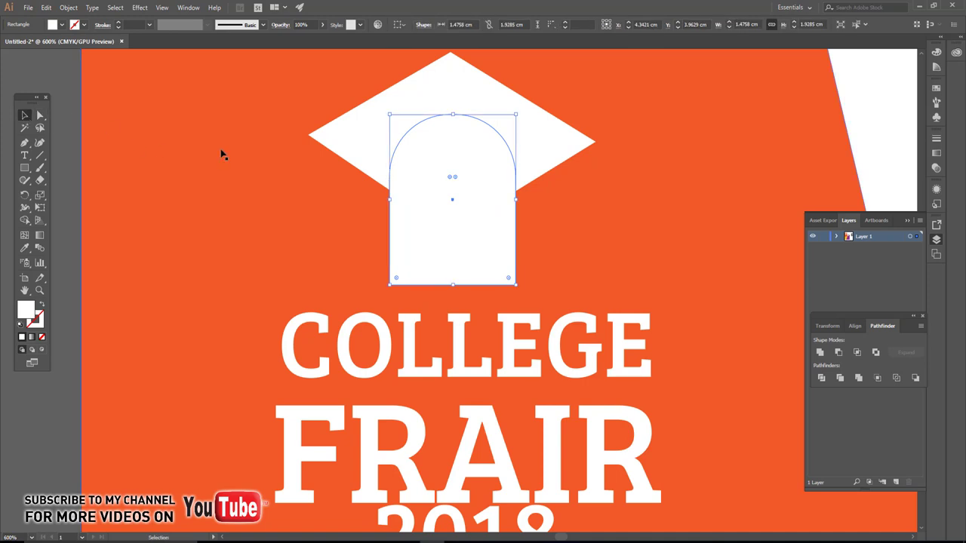
drag(446, 176, 446, 175)
drag(451, 132, 443, 121)
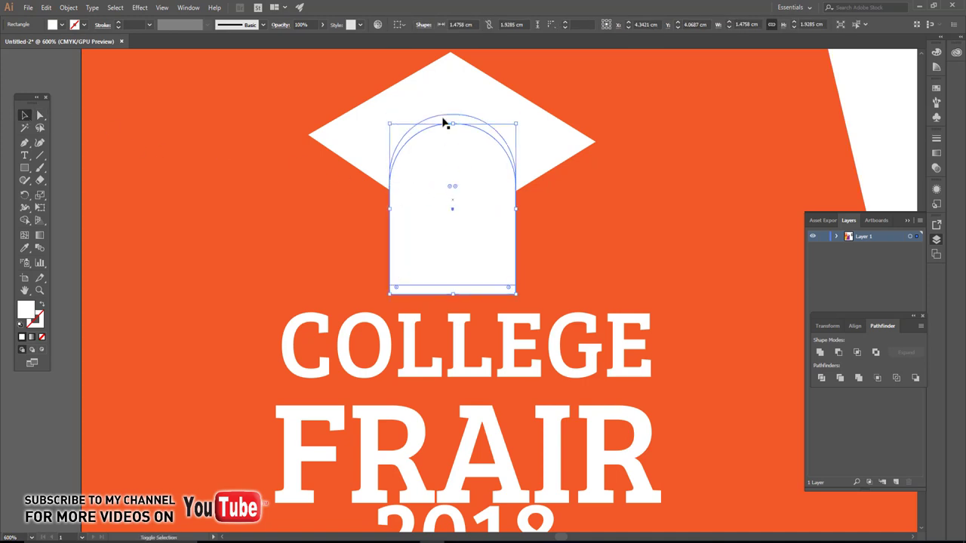
Fill the lower arch copy with the panel's orange.
key(i)
click(618, 83)
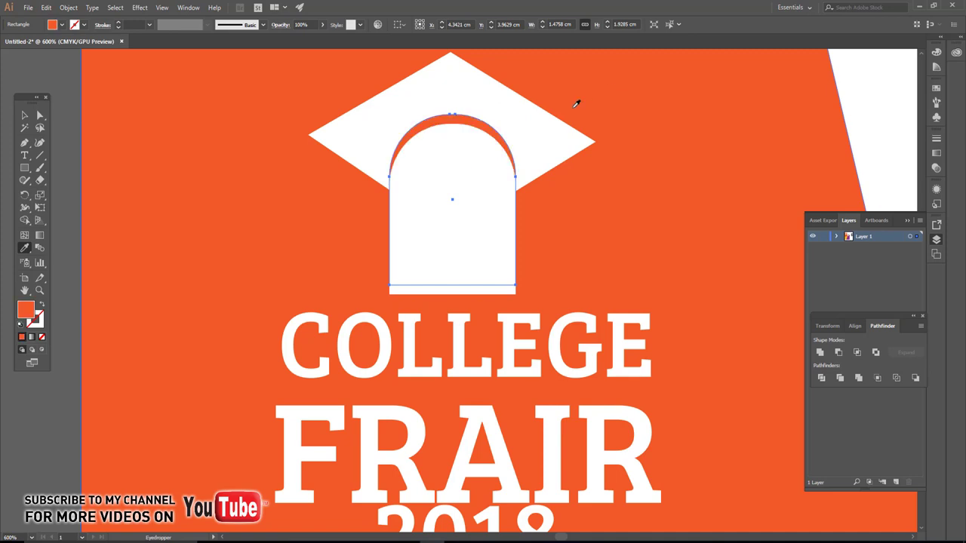
key(v)
scroll(474, 204, down, 1)
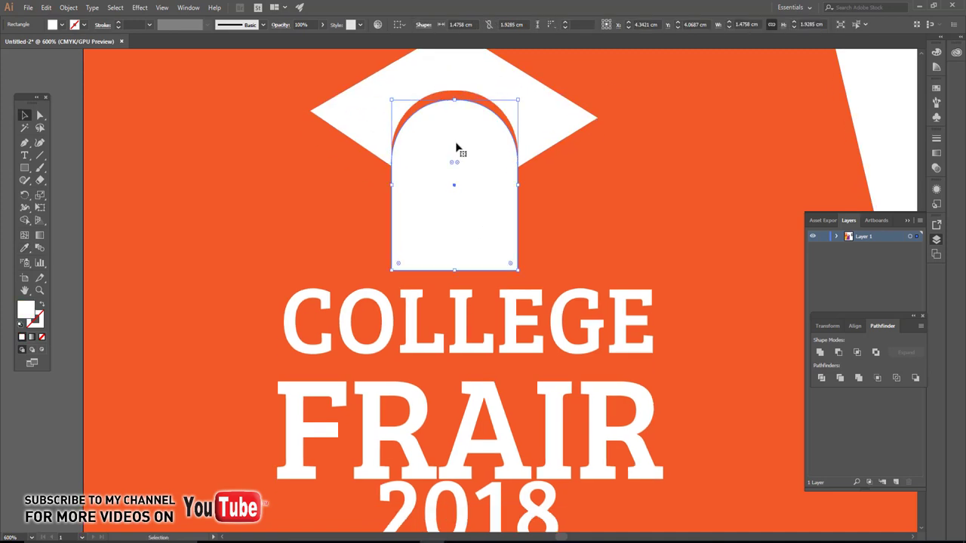
mouse_move(457, 151)
mouse_down()
mouse_move(457, 277)
mouse_move(465, 150)
mouse_up()
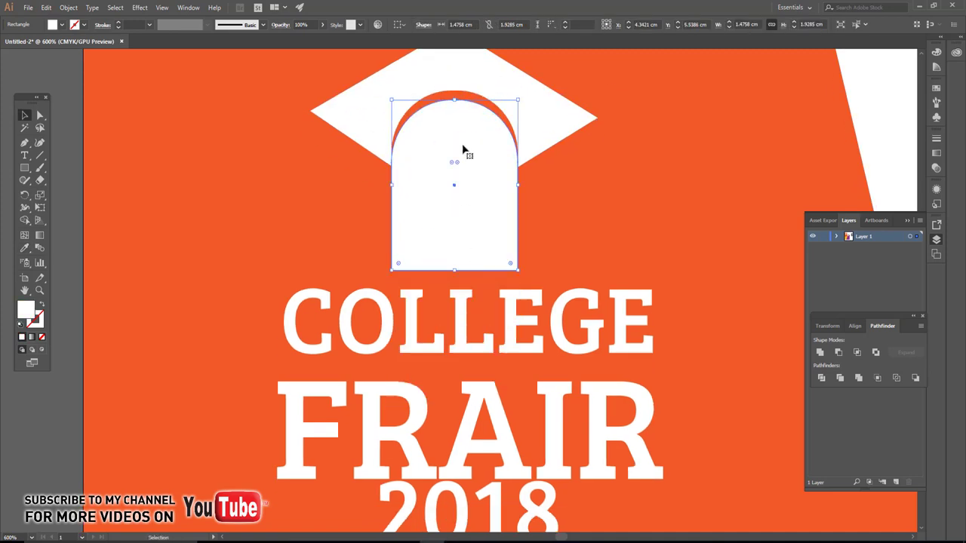
Add an enlarged orange copy of the white arch over COLLEGE, raised inside the white arch.
shift+click(450, 98)
click(322, 199)
click(418, 196)
drag(456, 214, 456, 341)
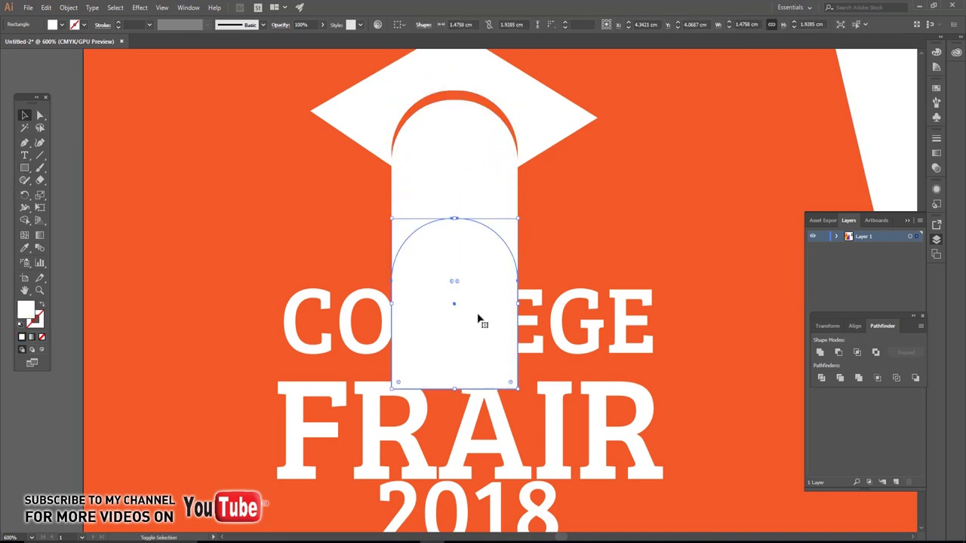
drag(519, 388, 525, 399)
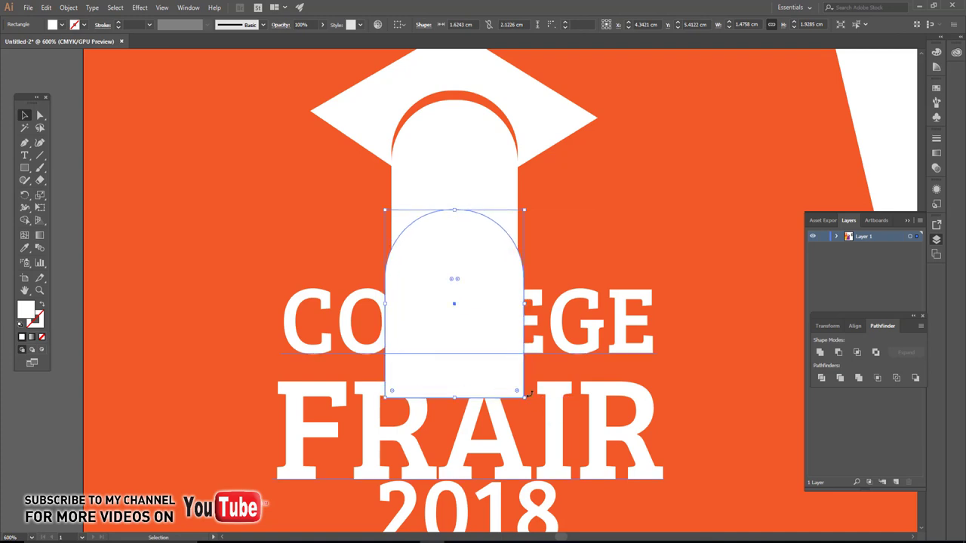
key(i)
click(563, 226)
click(26, 120)
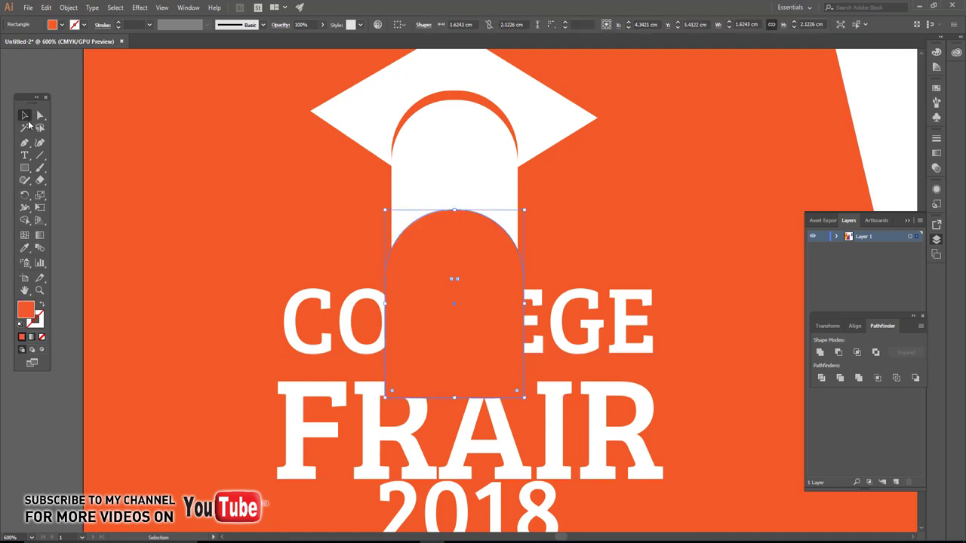
drag(427, 250, 423, 226)
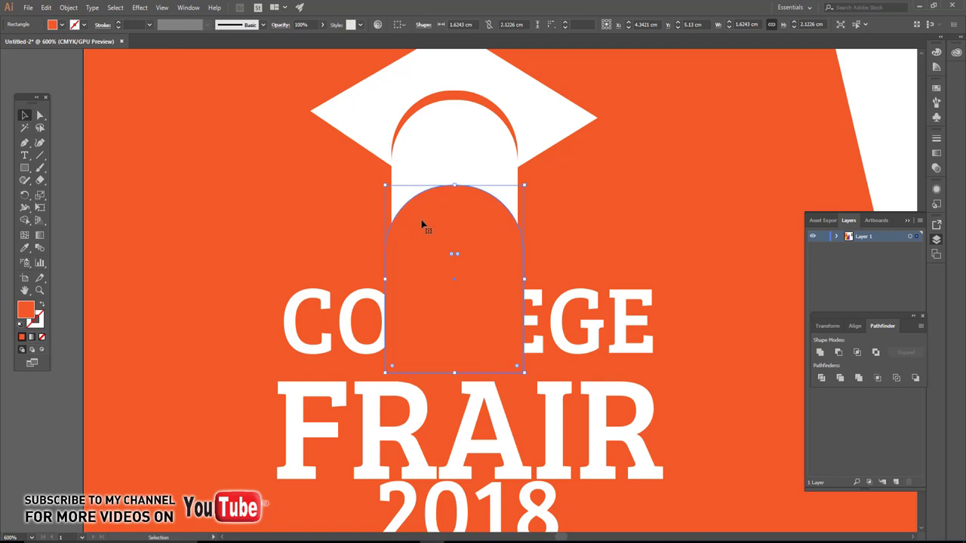
Remove the lower orange arch region with Shape Builder.
scroll(429, 217, up, 3)
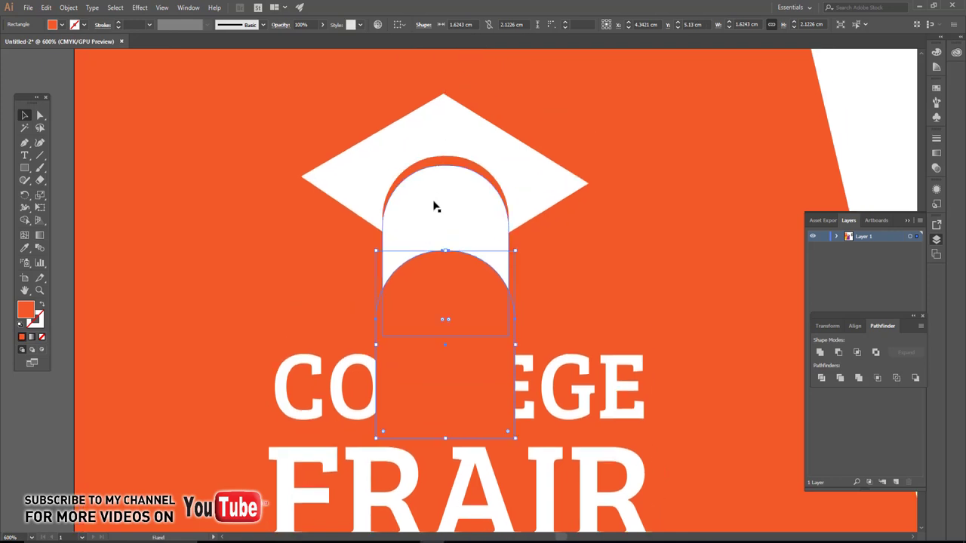
click(445, 164)
click(554, 267)
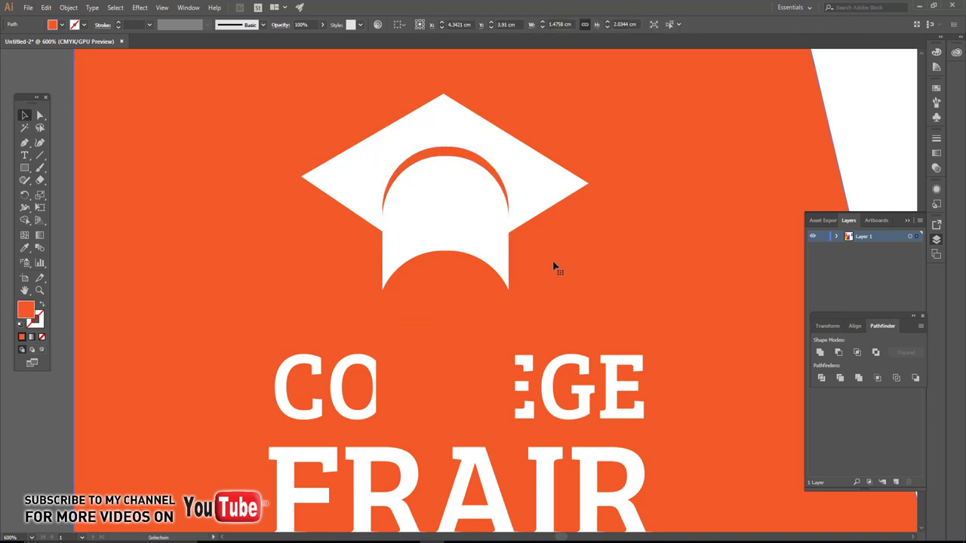
click(451, 279)
shift+click(440, 151)
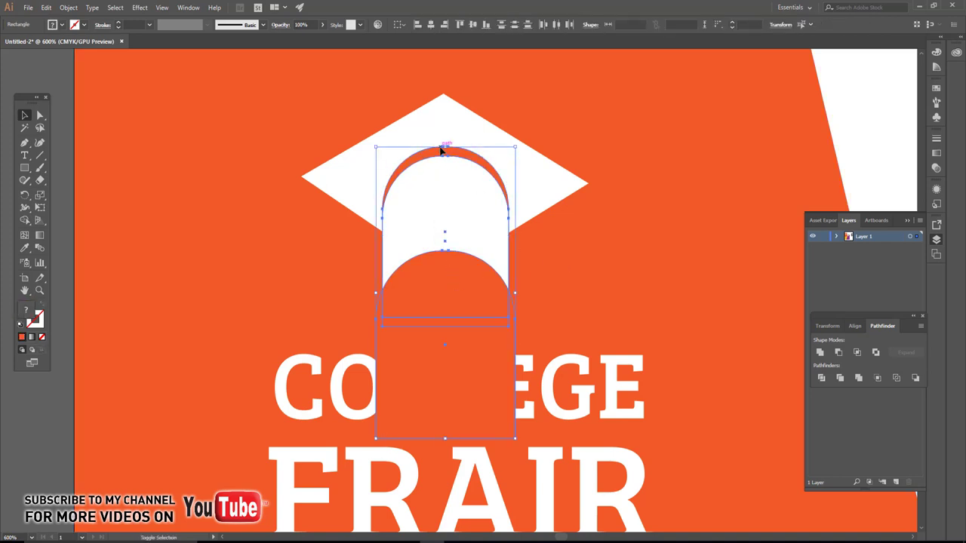
click(28, 220)
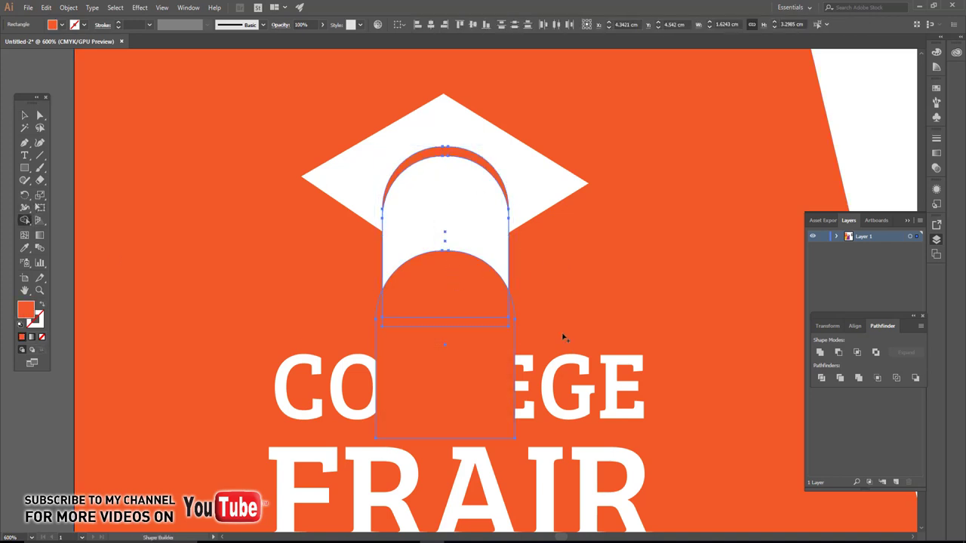
alt+click(463, 304)
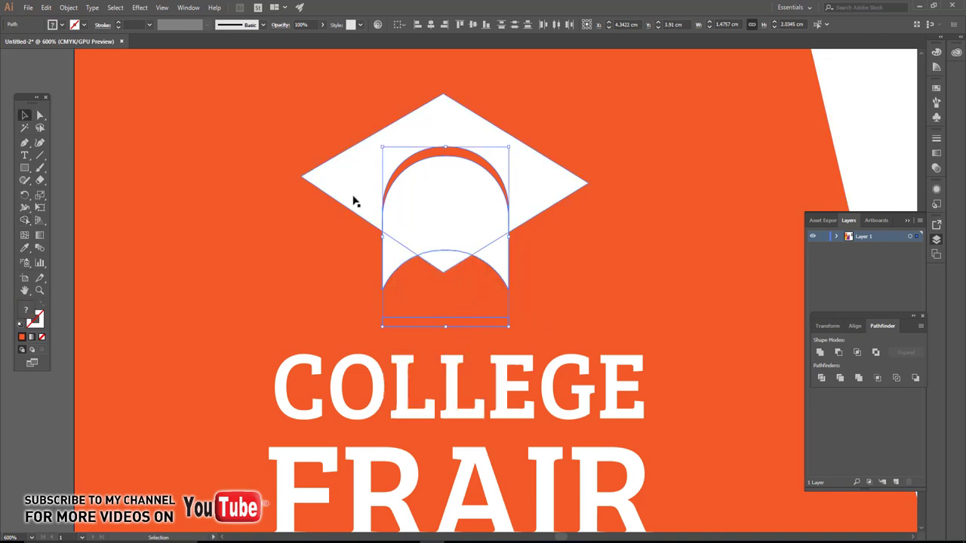
Merge the diamond and white arch into one cap, then delete the small bar beneath.
key(v)
key(ctrl+a)
click(25, 219)
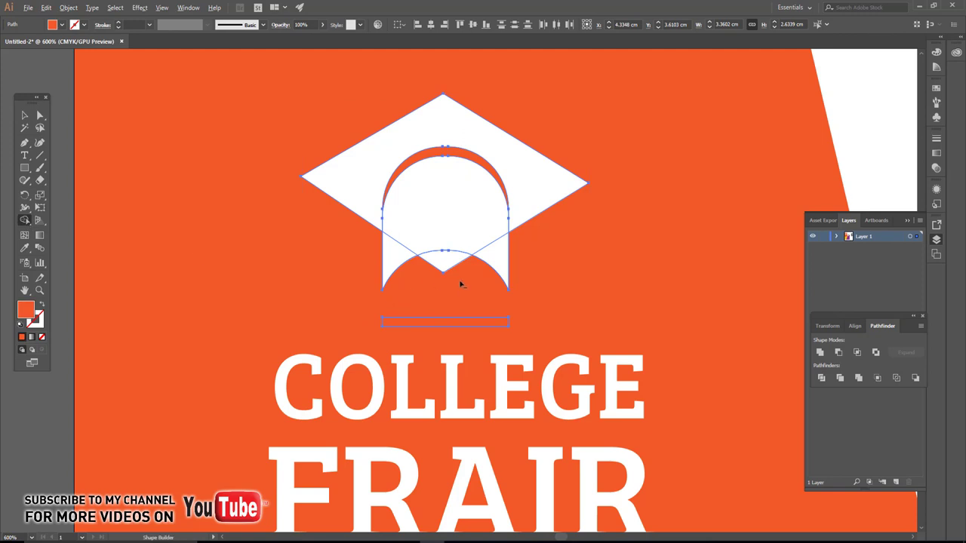
click(24, 114)
click(438, 326)
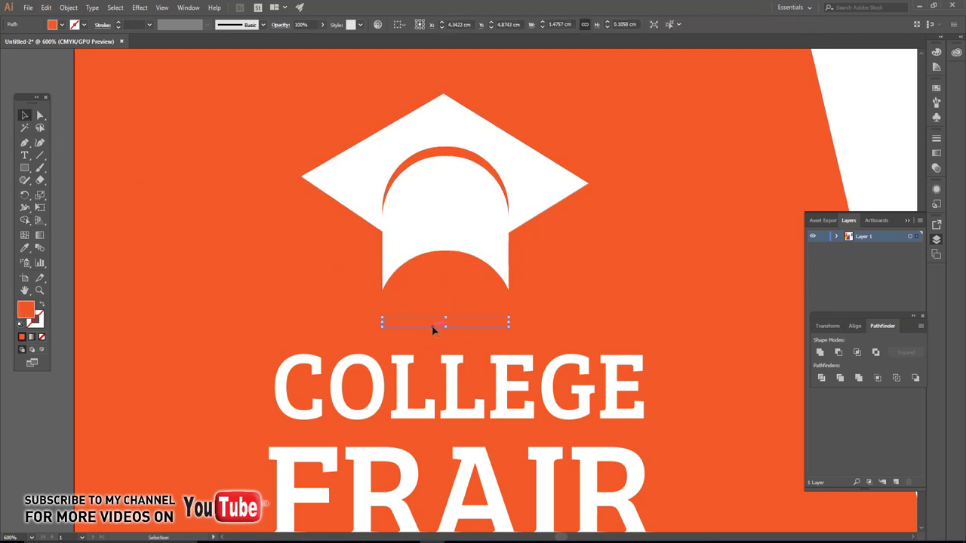
key(Delete)
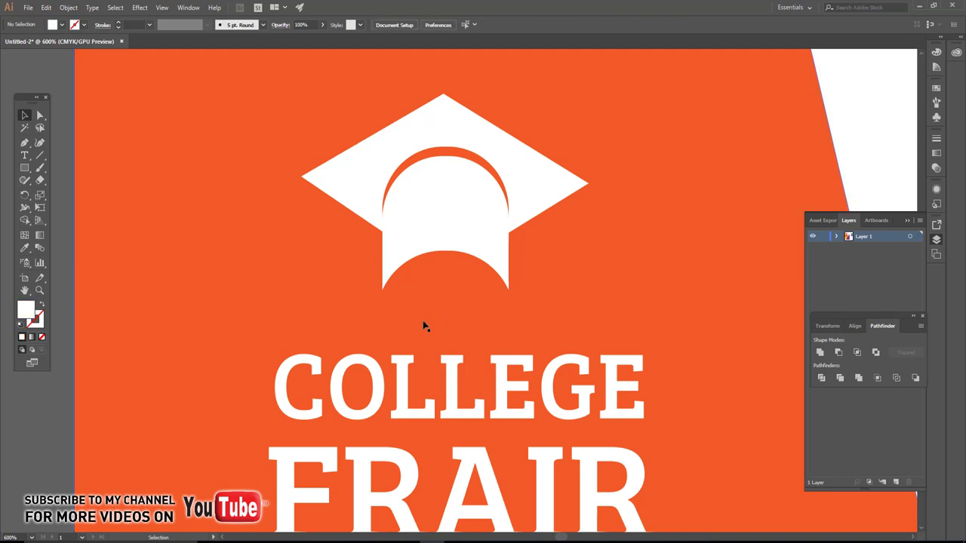
Draw a thin tassel cord with a small ball under the cap's left corner.
drag(369, 335, 383, 317)
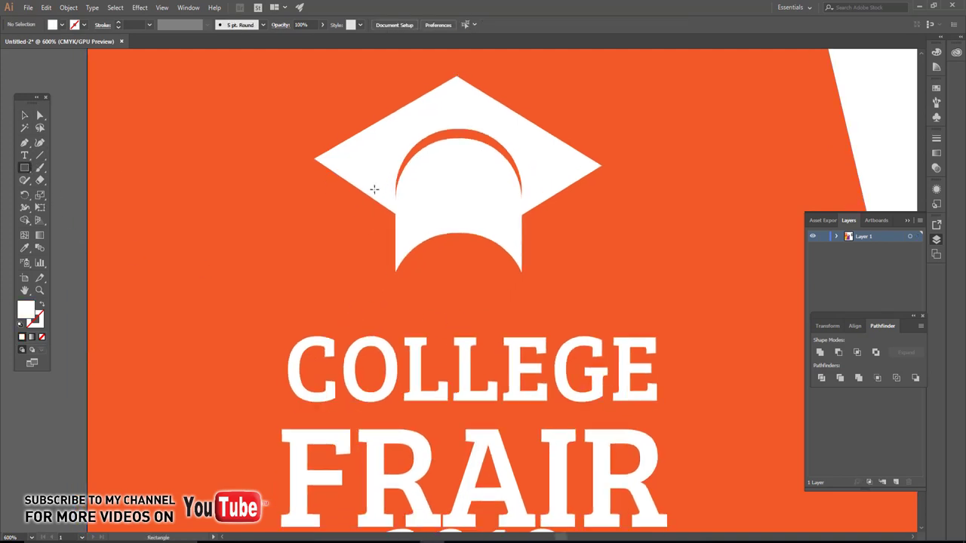
drag(349, 179, 357, 258)
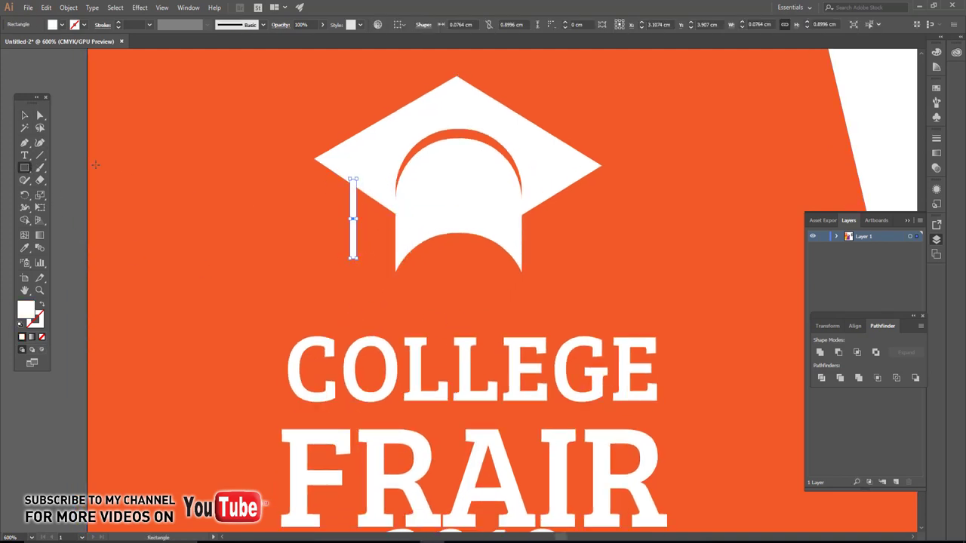
drag(29, 167, 76, 193)
scroll(300, 233, up, 2)
drag(417, 312, 416, 307)
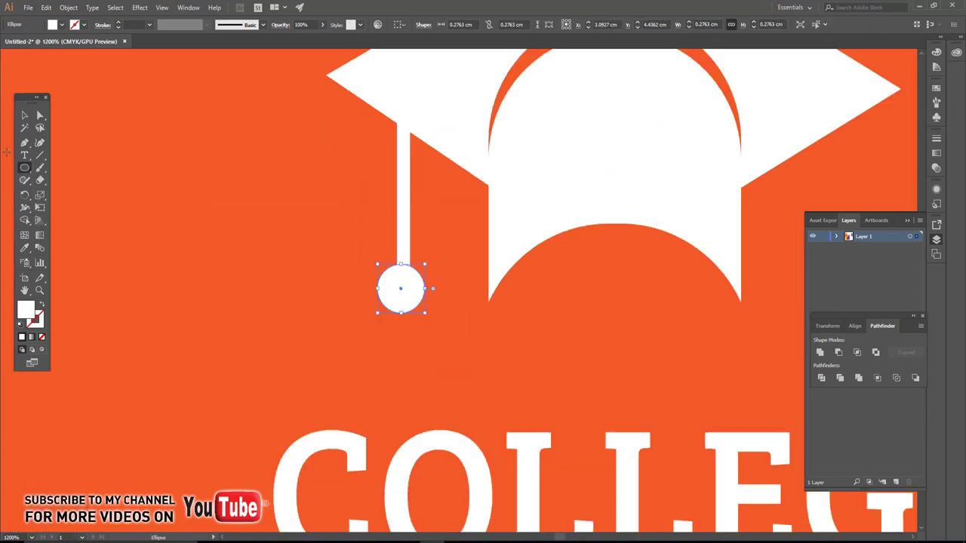
key(v)
Make the cap group slightly shorter and lower, then view the whole flyer.
scroll(219, 181, down, 2)
scroll(217, 174, down, 2)
click(142, 128)
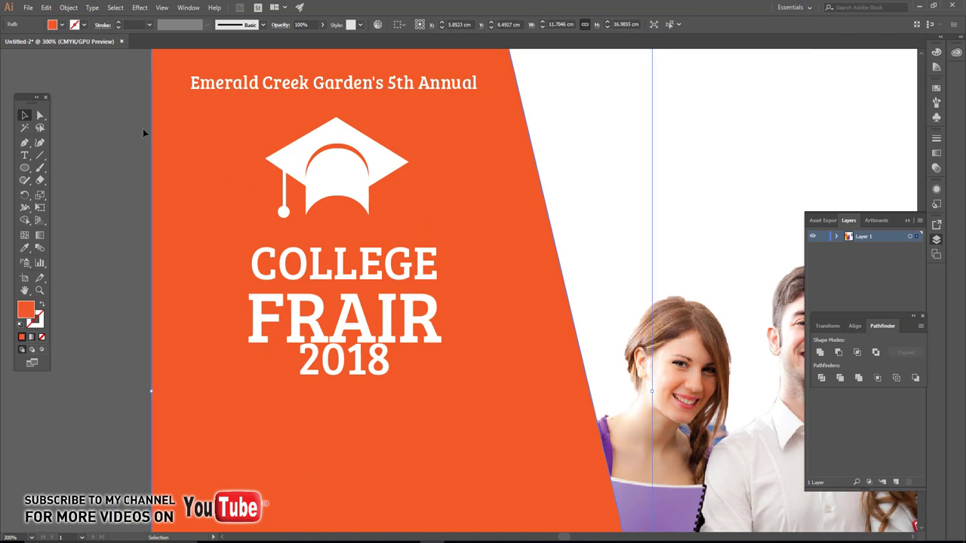
drag(415, 225, 399, 209)
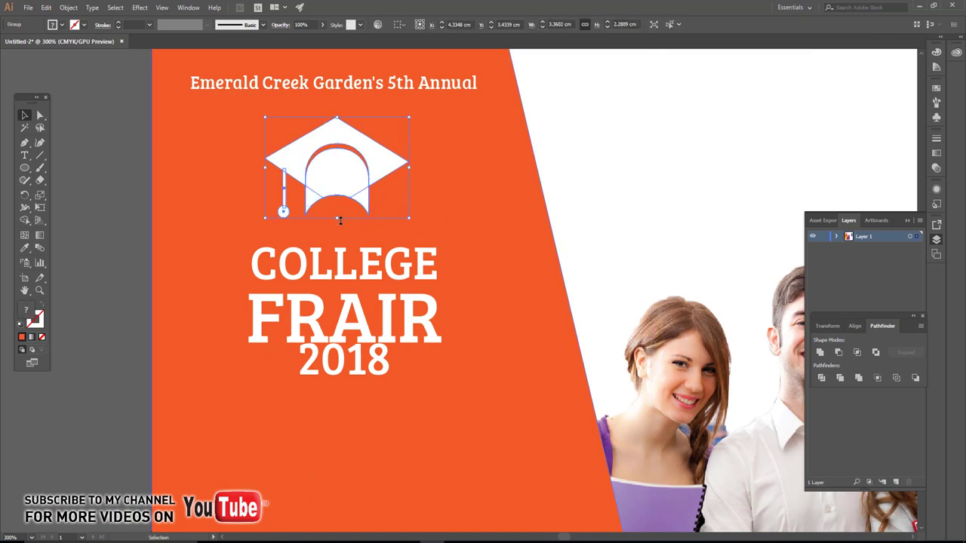
mouse_move(340, 221)
mouse_down()
mouse_move(338, 209)
mouse_move(359, 212)
mouse_up()
scroll(338, 209, down, 2)
click(220, 250)
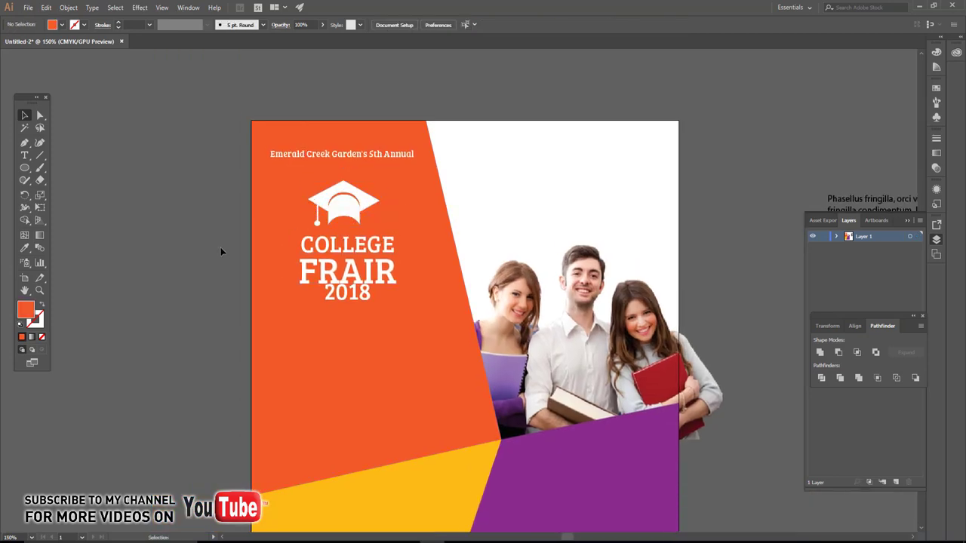
drag(359, 314, 392, 213)
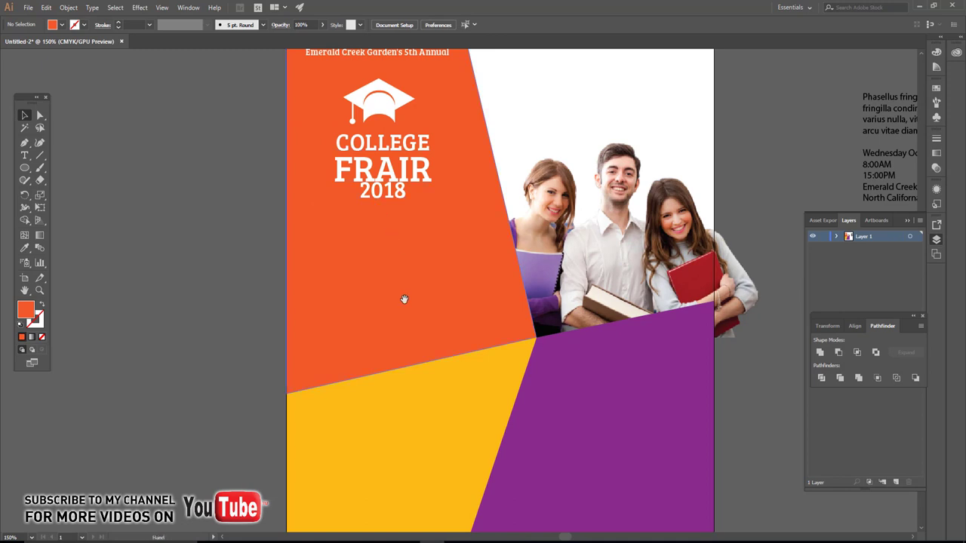
drag(403, 297, 457, 239)
scroll(462, 256, down, 1)
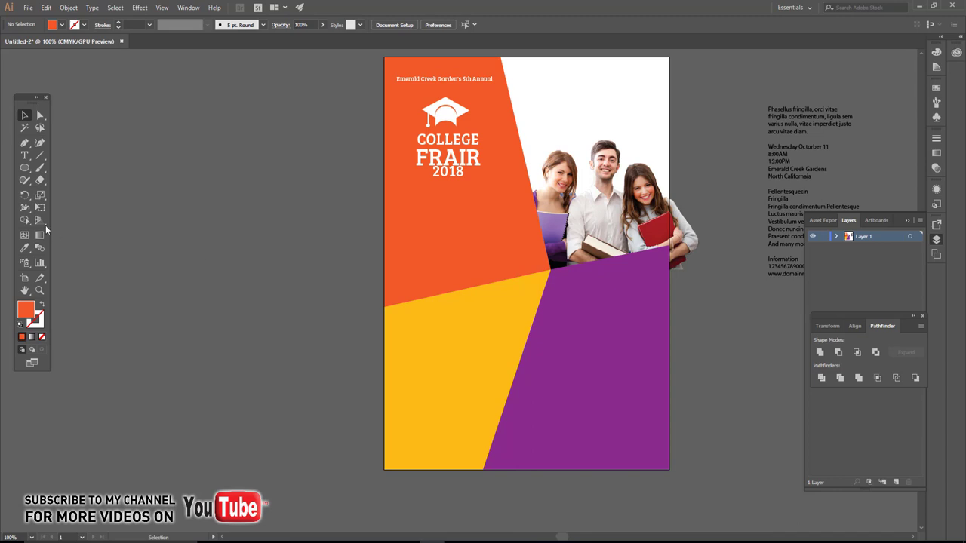
Draw a white square on the flyer's lower left and place copies of it to the right.
drag(26, 169, 76, 167)
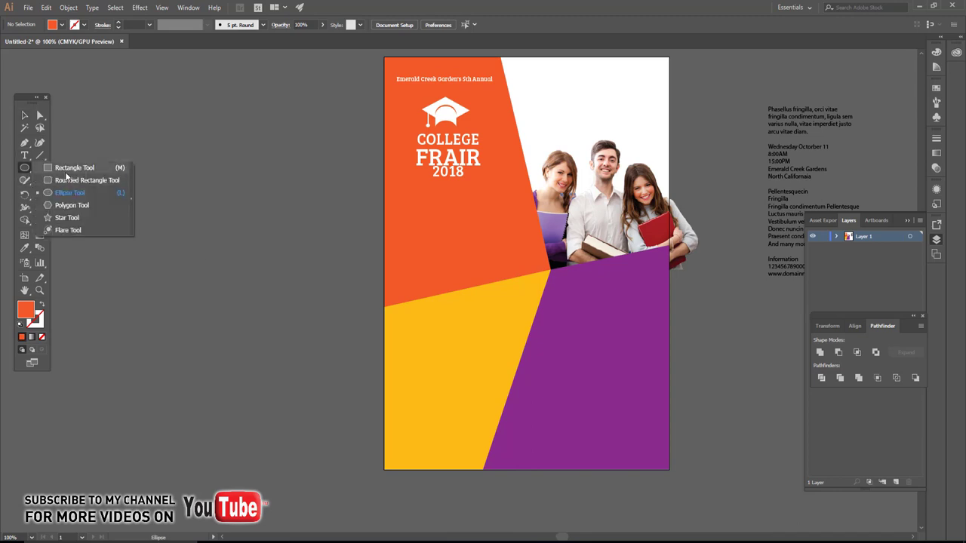
drag(416, 261, 503, 355)
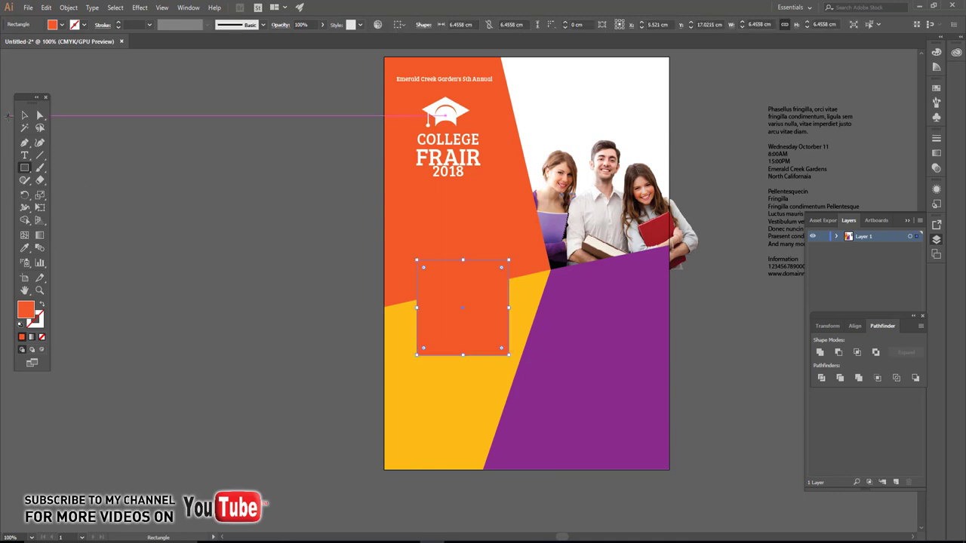
key(v)
click(62, 25)
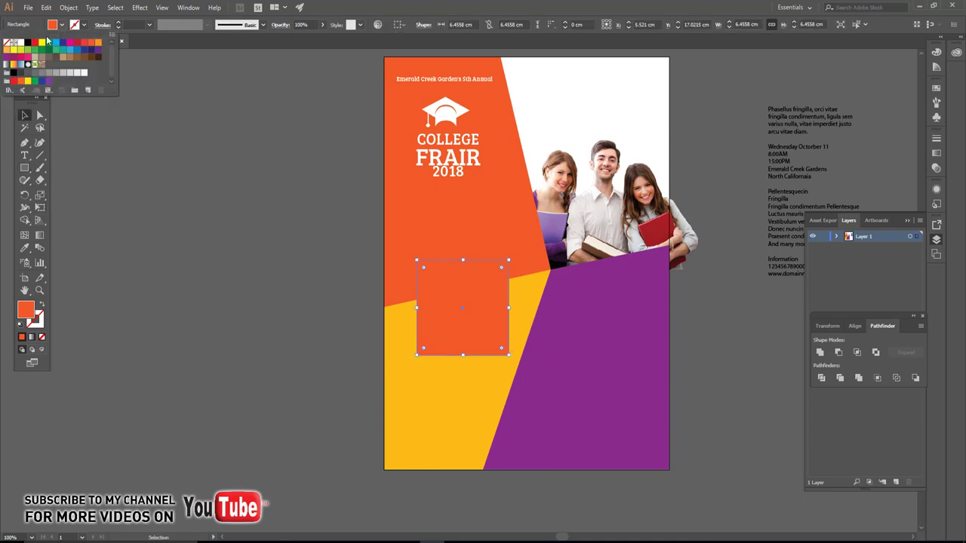
click(21, 43)
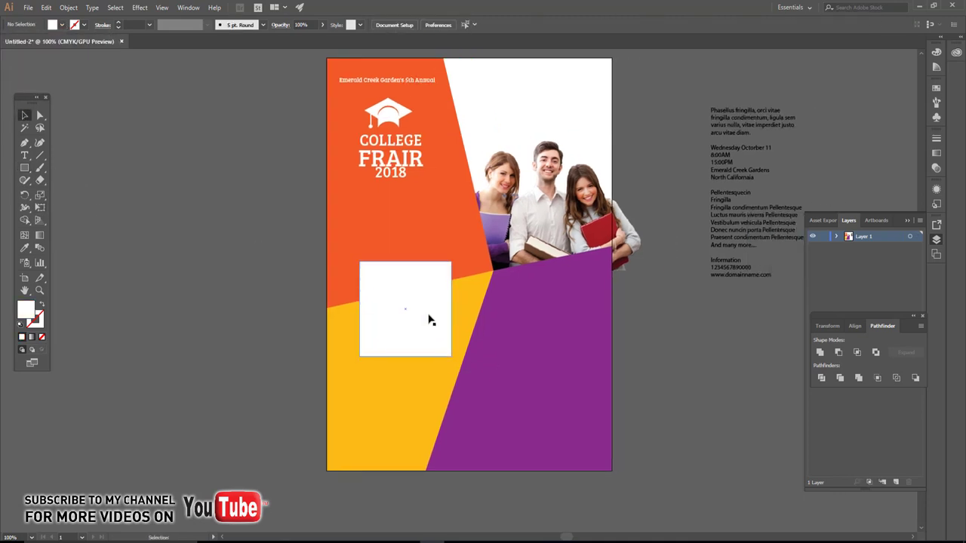
drag(426, 320, 628, 323)
click(424, 318)
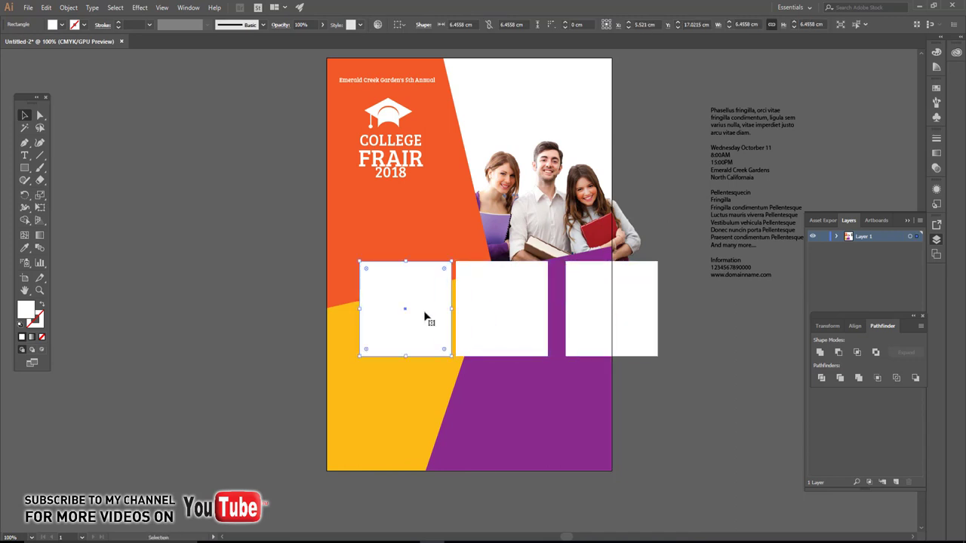
Drag anchors to tilt the left and middle white squares.
click(40, 116)
drag(360, 262, 338, 264)
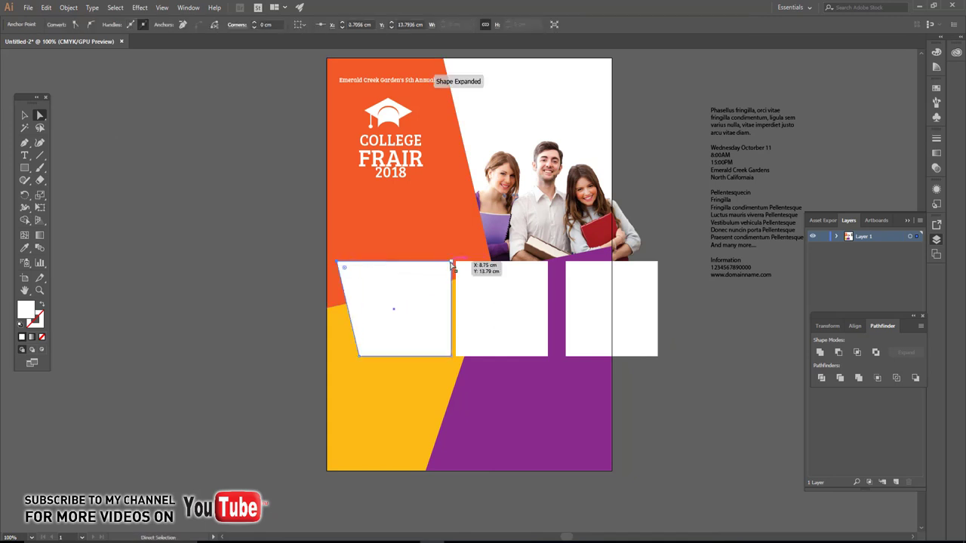
drag(451, 265, 450, 243)
drag(451, 356, 451, 344)
click(464, 298)
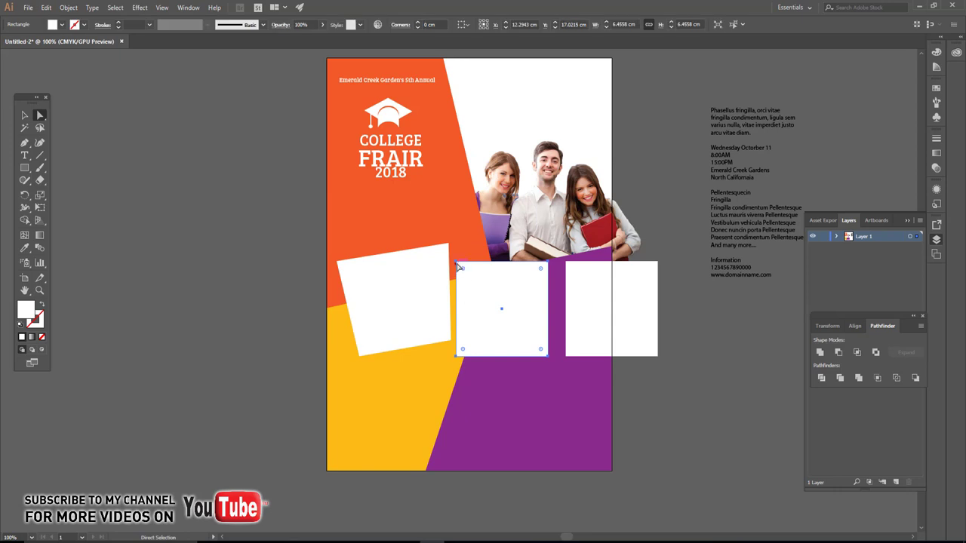
drag(458, 266, 427, 262)
drag(436, 361, 429, 355)
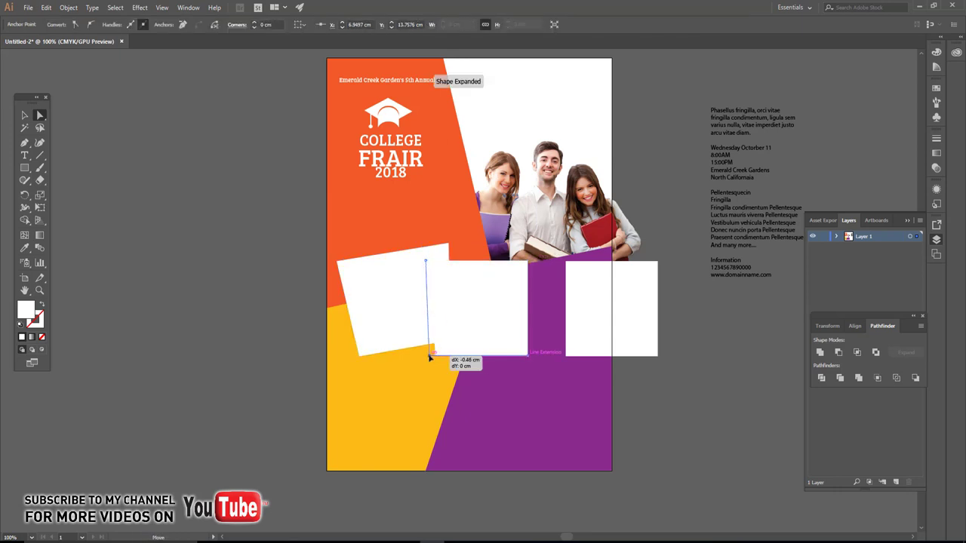
drag(530, 266, 541, 264)
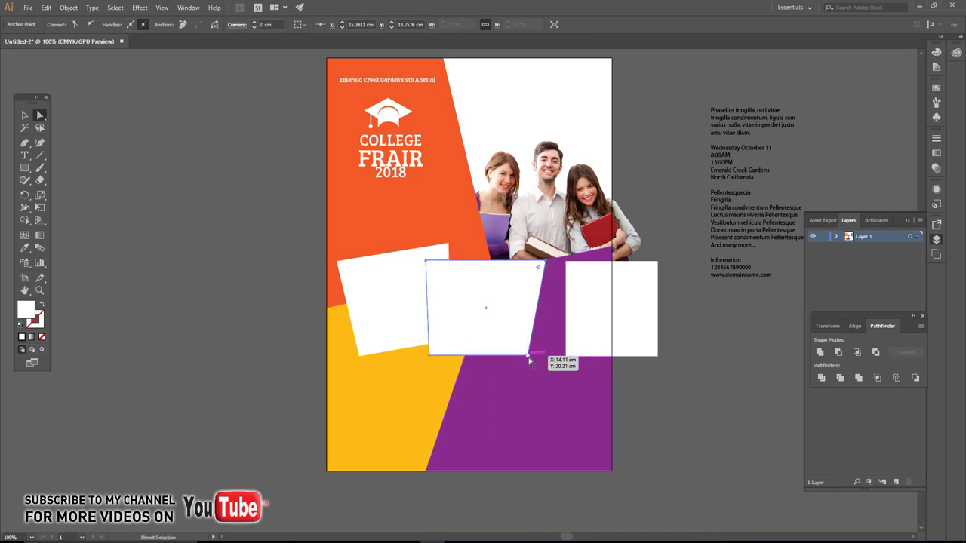
mouse_move(528, 359)
mouse_down()
mouse_move(509, 368)
mouse_move(504, 360)
mouse_up()
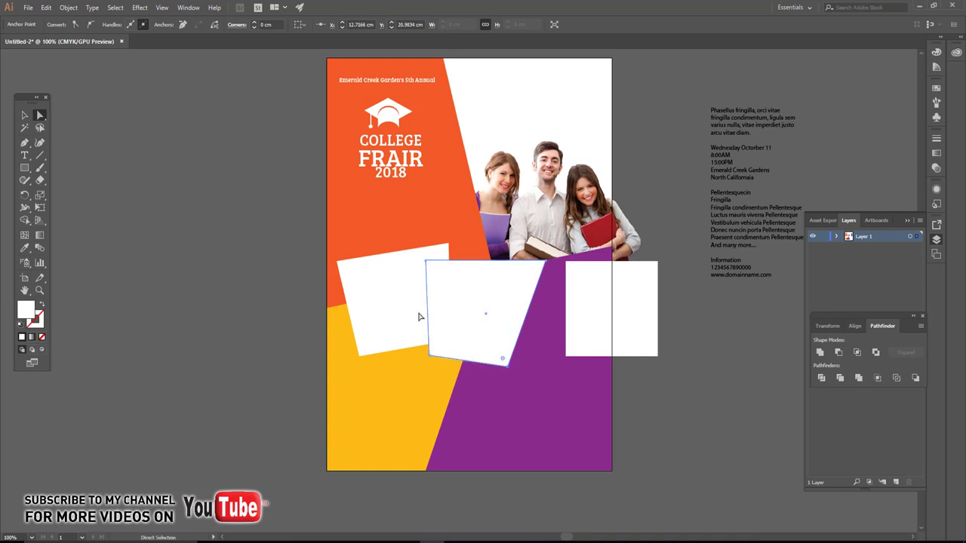
Shift the right square left and tilt its corners.
click(573, 269)
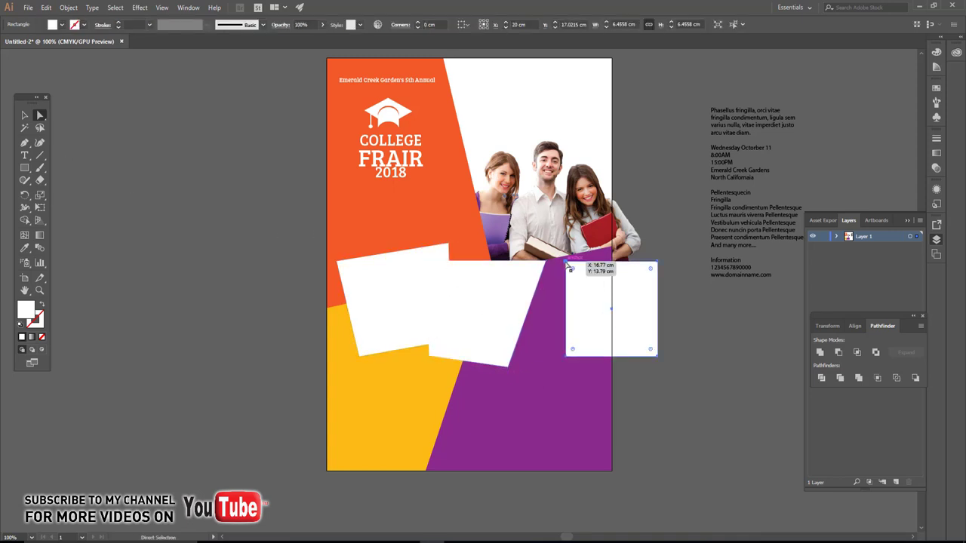
drag(570, 265, 512, 254)
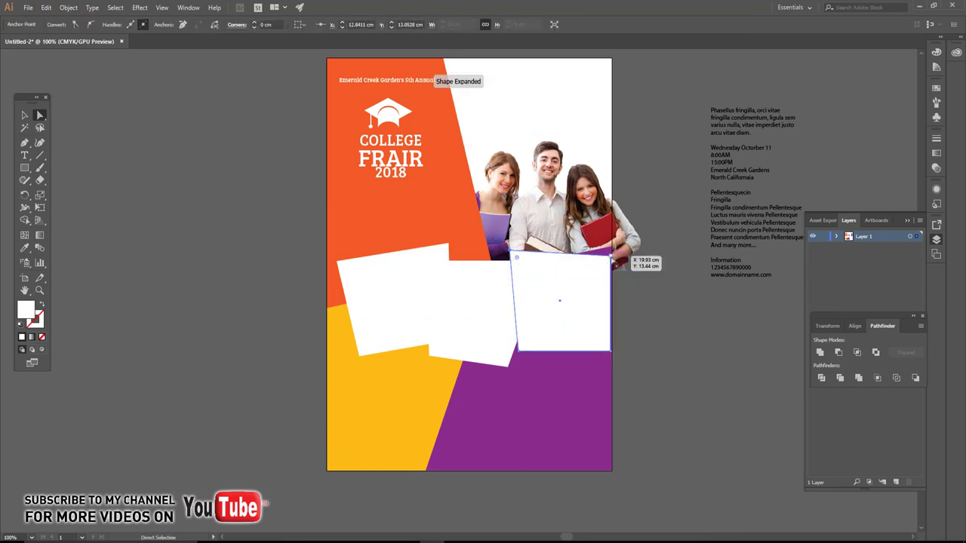
drag(611, 255, 617, 256)
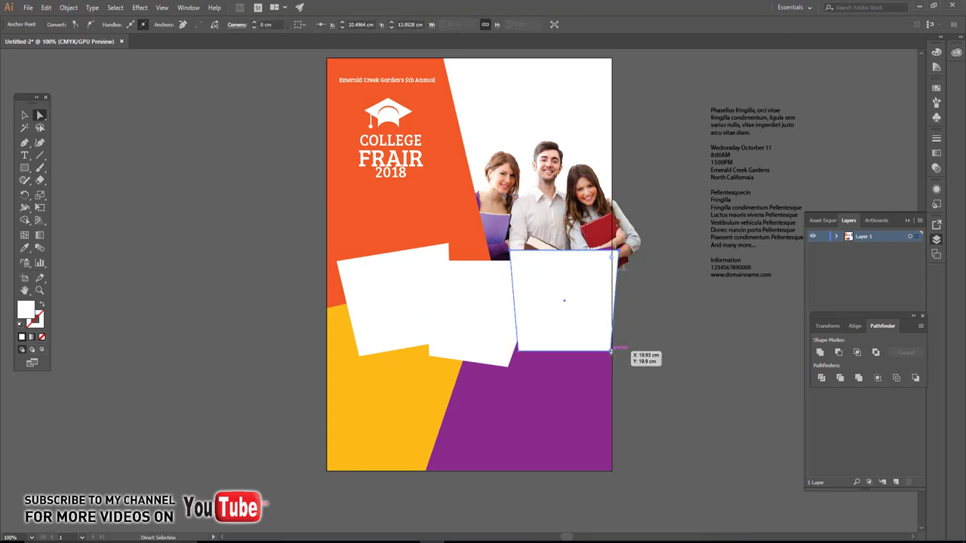
drag(611, 351, 608, 326)
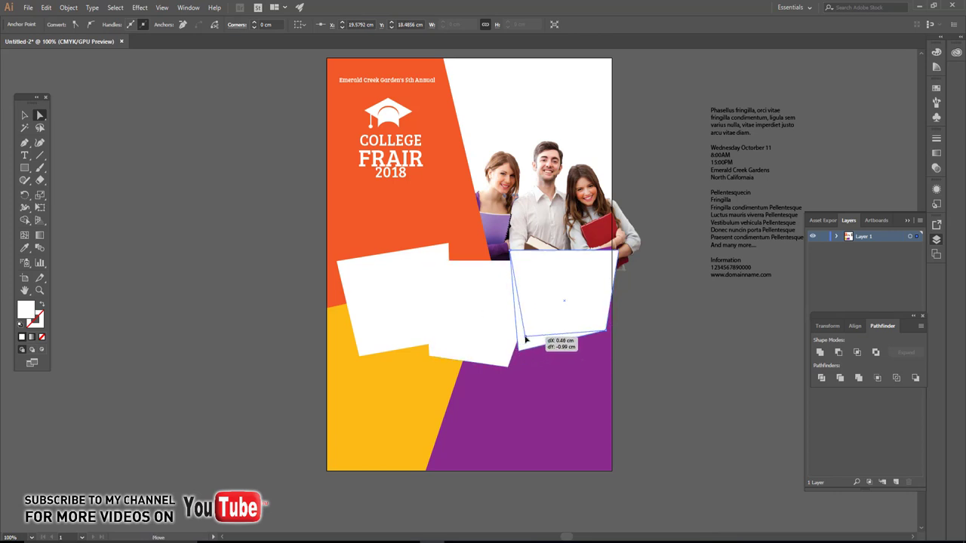
drag(519, 353, 530, 336)
Scale all three white panels down slightly together.
click(25, 115)
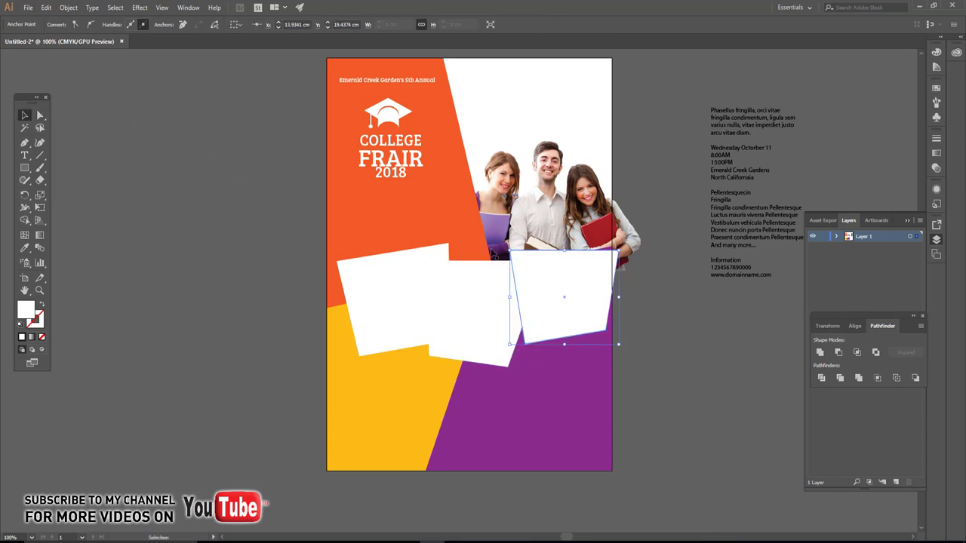
shift+click(496, 302)
shift+click(392, 302)
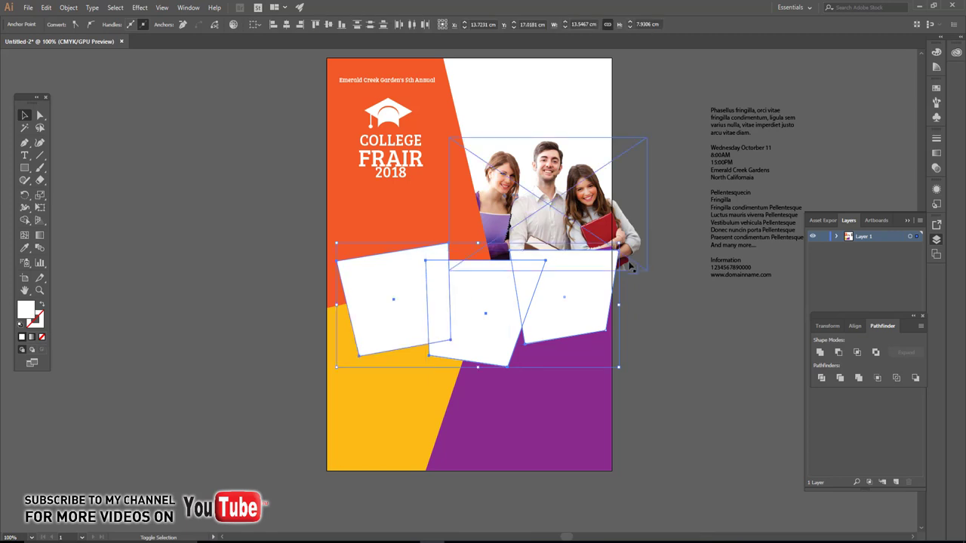
drag(618, 243, 587, 256)
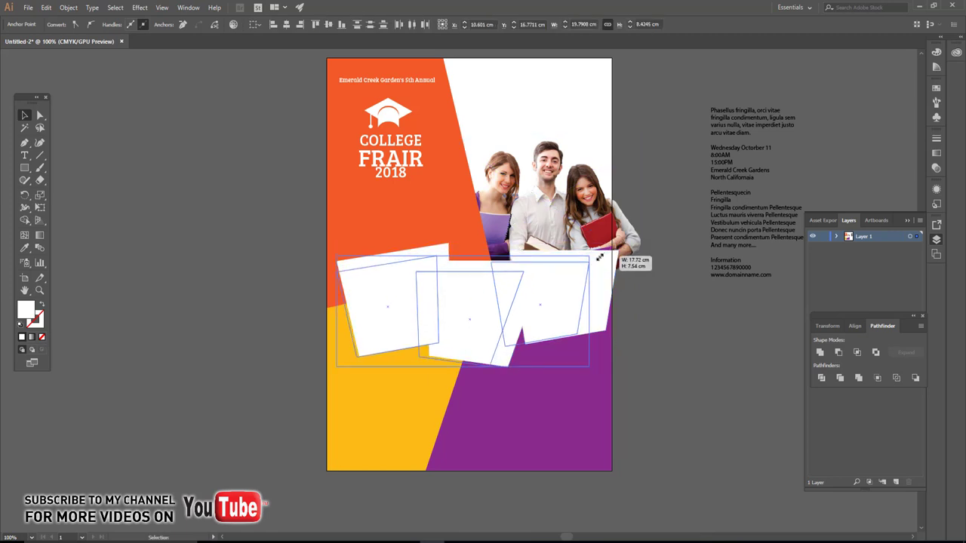
click(654, 333)
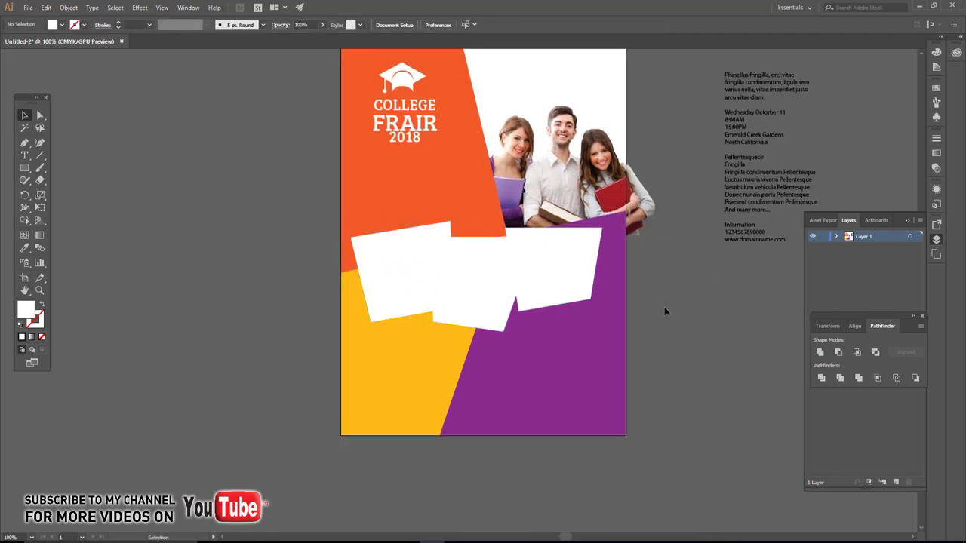
Move the right white panel further right.
click(491, 302)
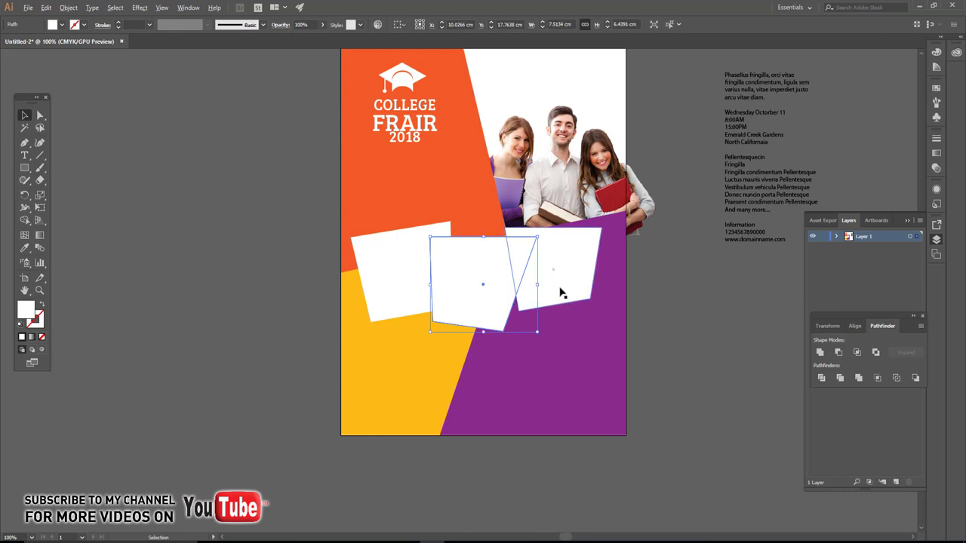
scroll(556, 286, up, 1)
click(546, 270)
scroll(545, 265, up, 1)
scroll(476, 293, up, 1)
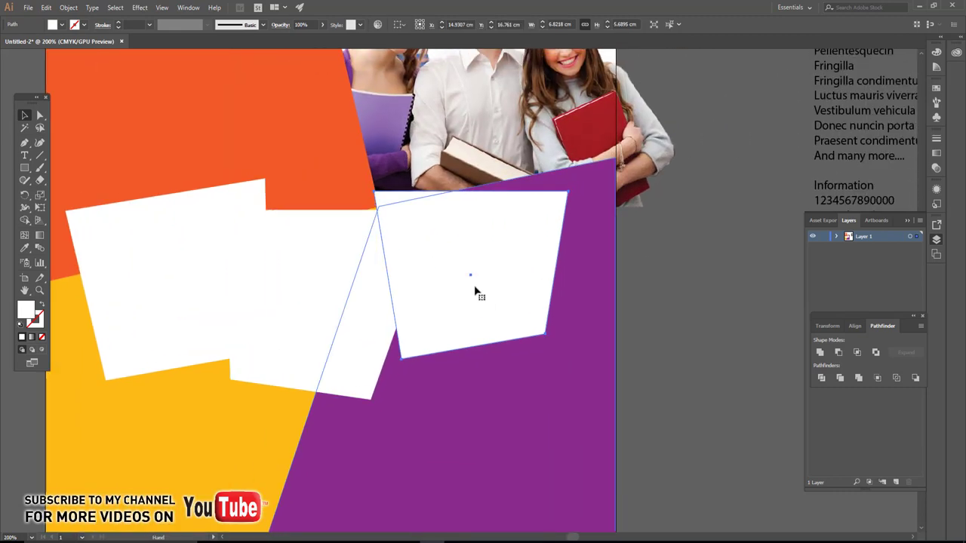
drag(476, 293, 569, 292)
scroll(553, 292, down, 1)
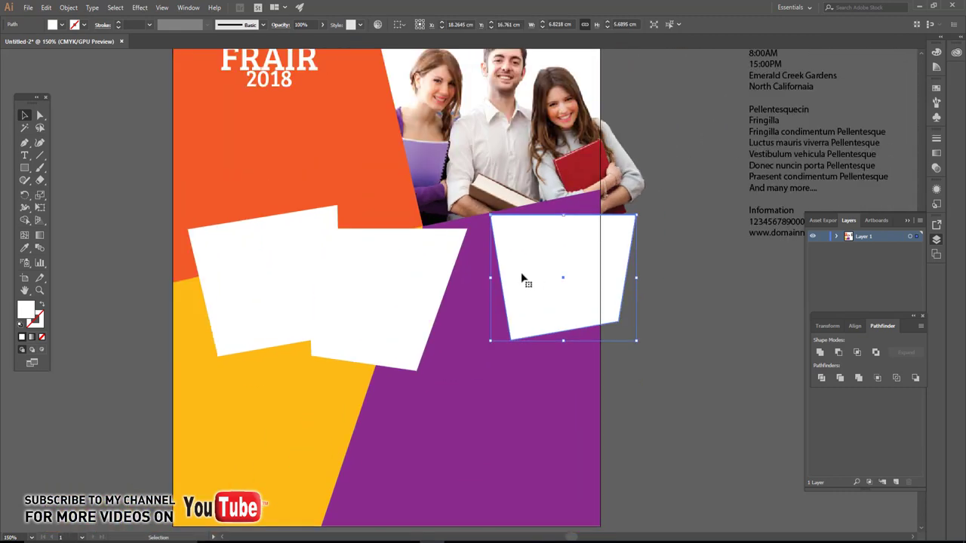
Create a 0.3 cm Offset Path of the right panel.
click(46, 8)
mouse_move(79, 244)
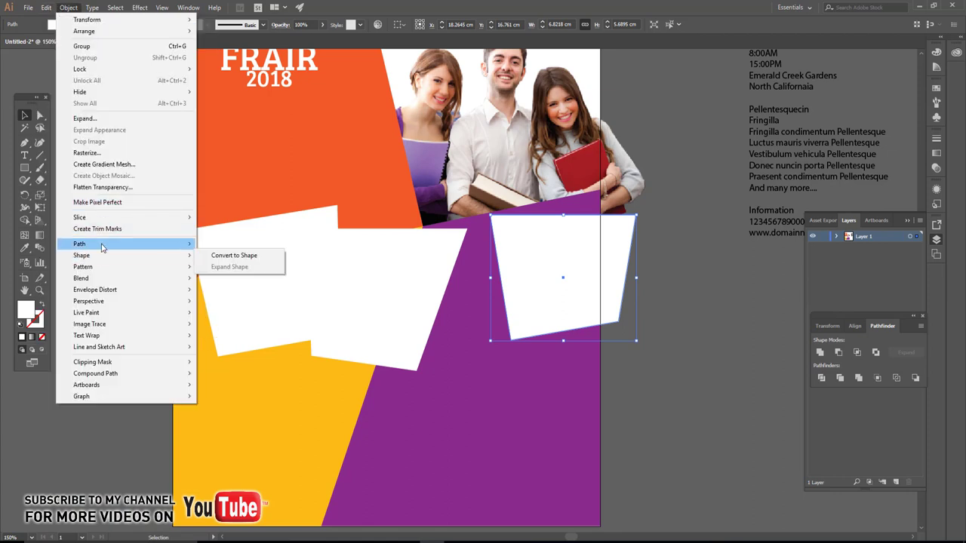
click(226, 278)
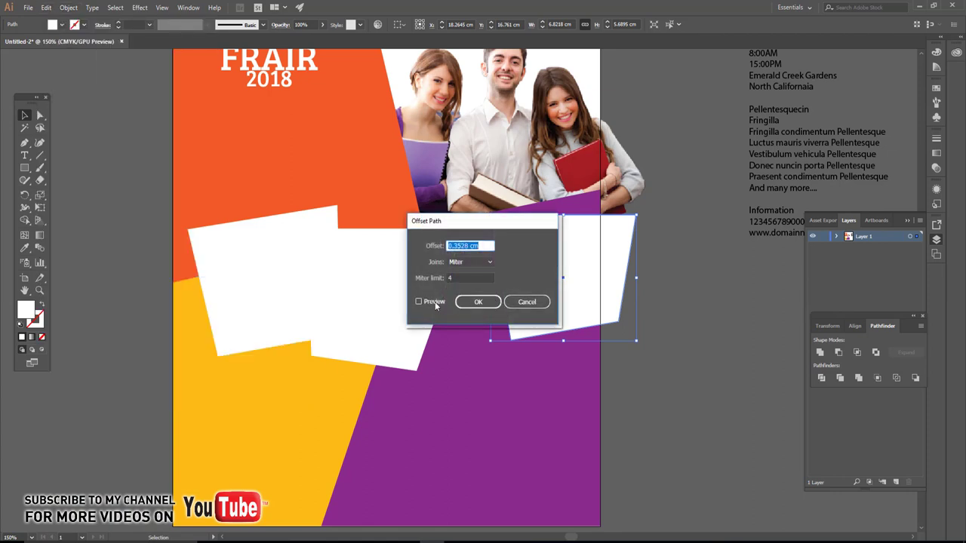
click(435, 302)
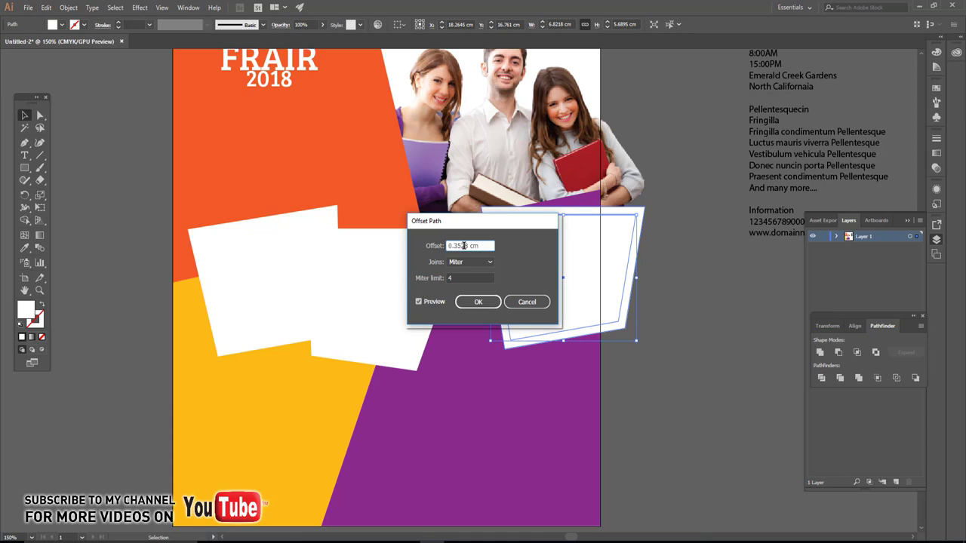
double_click(463, 246)
text(0.3)
click(474, 301)
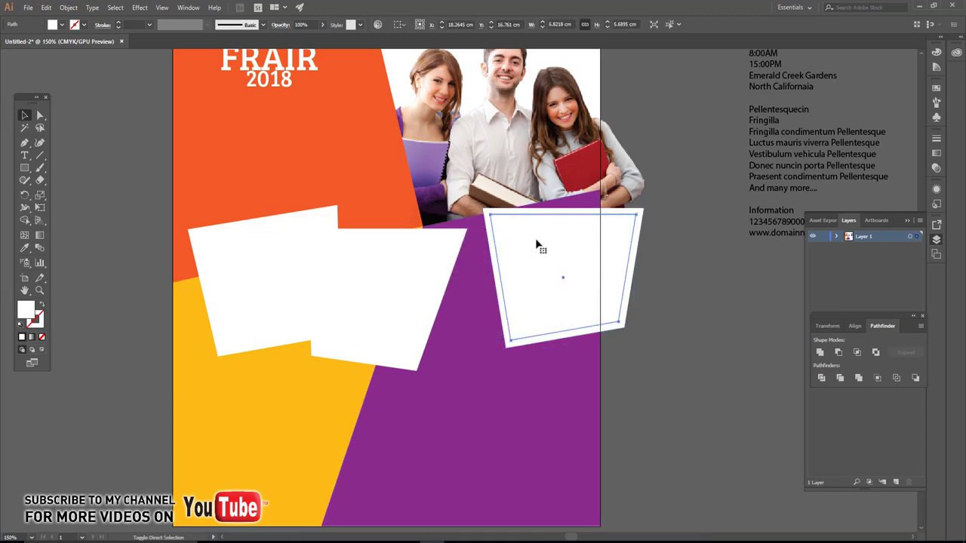
Give the inset outline no fill and a black stroke.
click(61, 25)
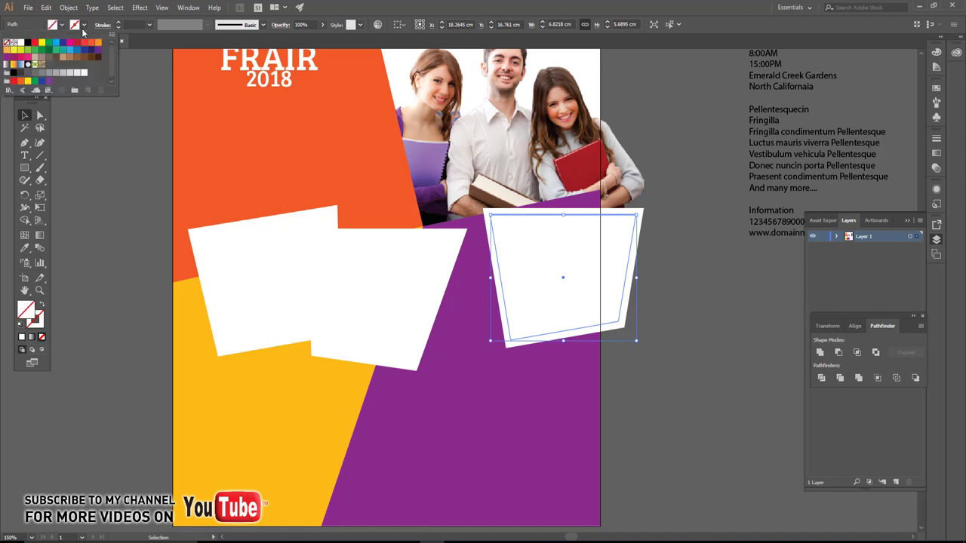
click(26, 43)
click(80, 133)
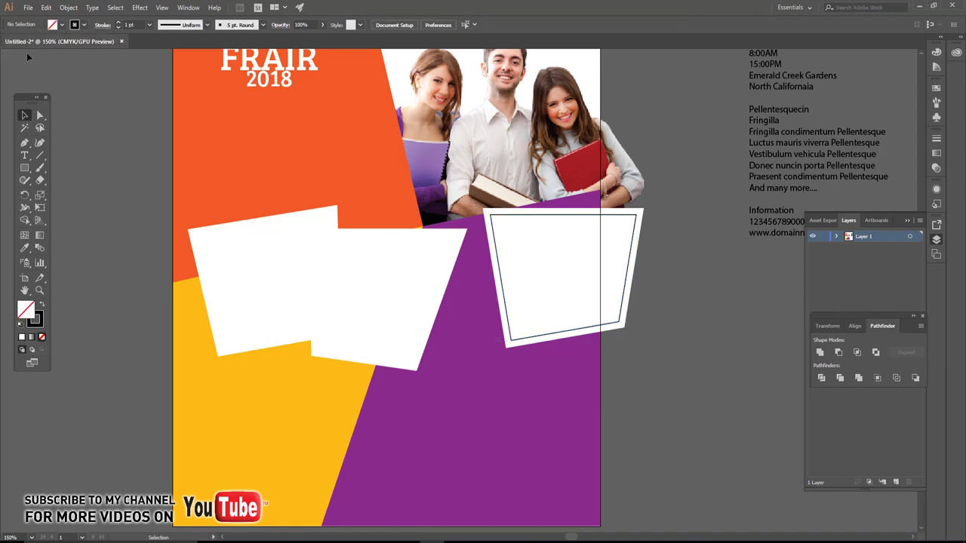
click(28, 8)
Place the classroom students photo and scale it onto the right frame.
click(46, 175)
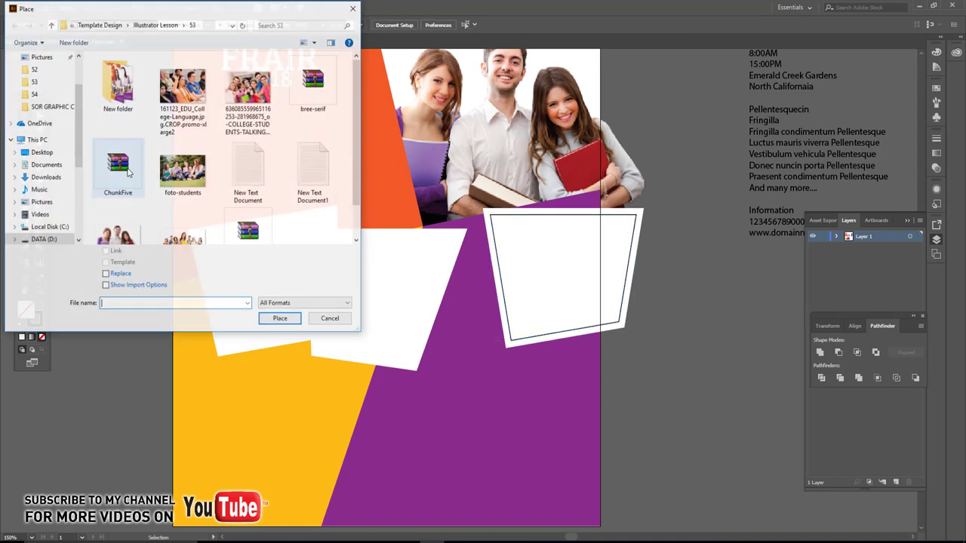
double_click(171, 95)
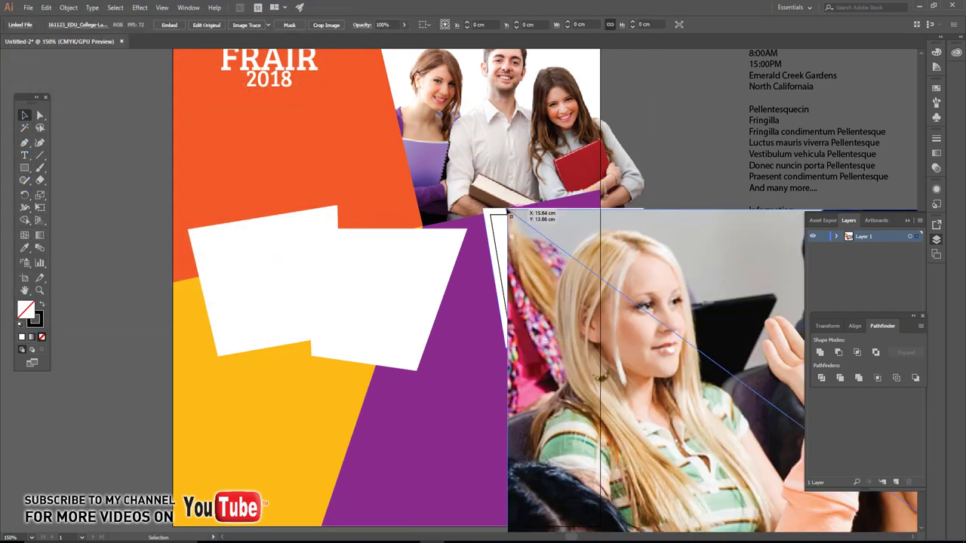
click(507, 212)
key(ctrl+z)
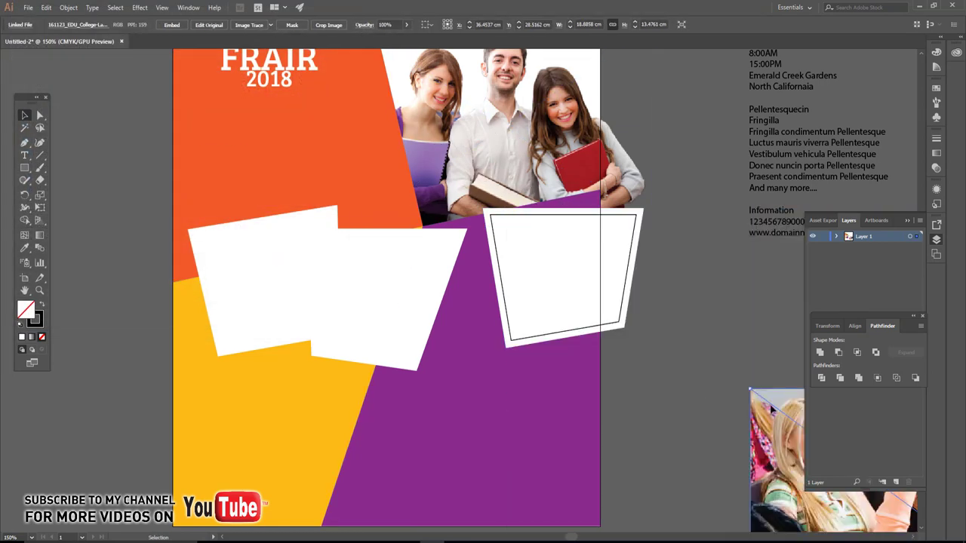
mouse_move(442, 167)
mouse_down()
mouse_move(803, 465)
mouse_move(717, 377)
mouse_up()
drag(573, 288, 503, 241)
Send the photo behind the frame, enlarge it to cover, and nudge it down.
right_click(506, 242)
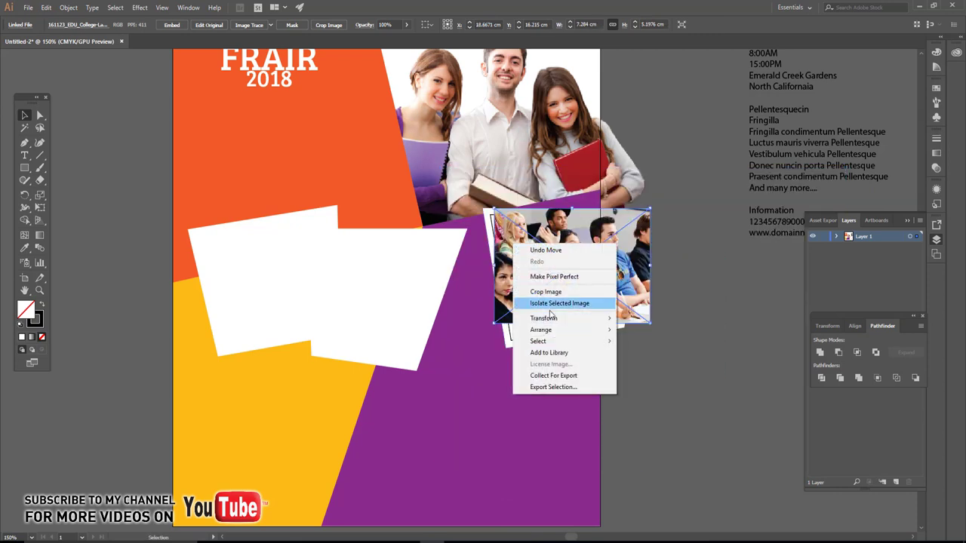
click(540, 330)
click(649, 352)
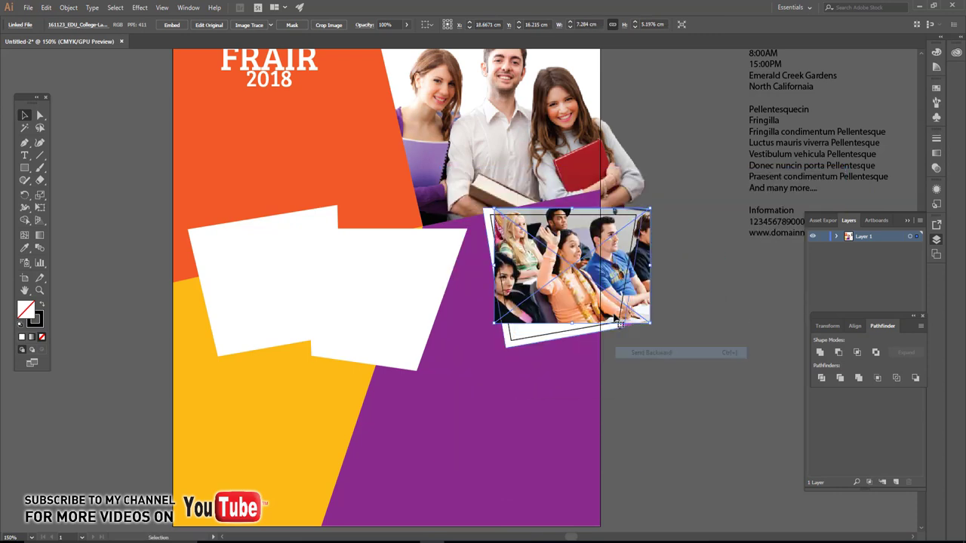
drag(651, 324, 670, 337)
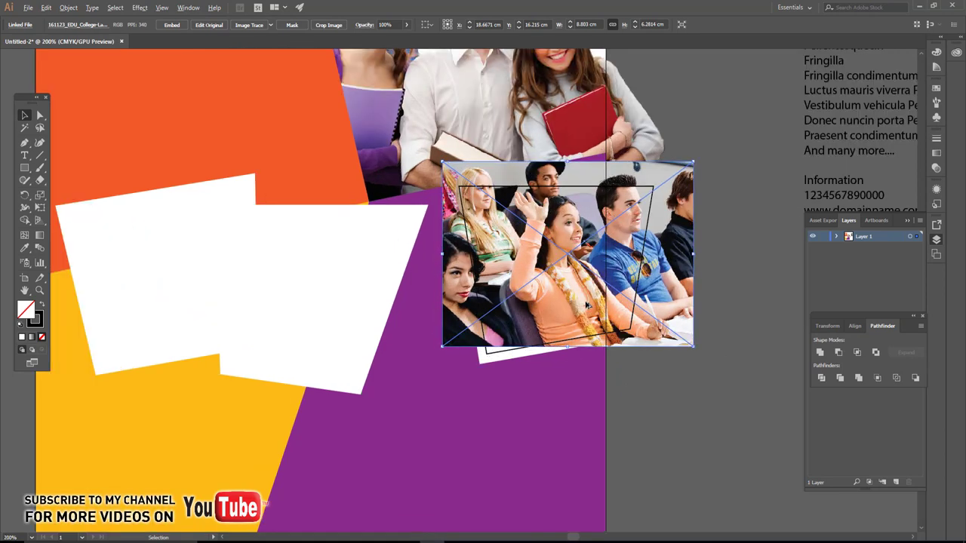
key(ctrl+plus)
drag(558, 278, 562, 297)
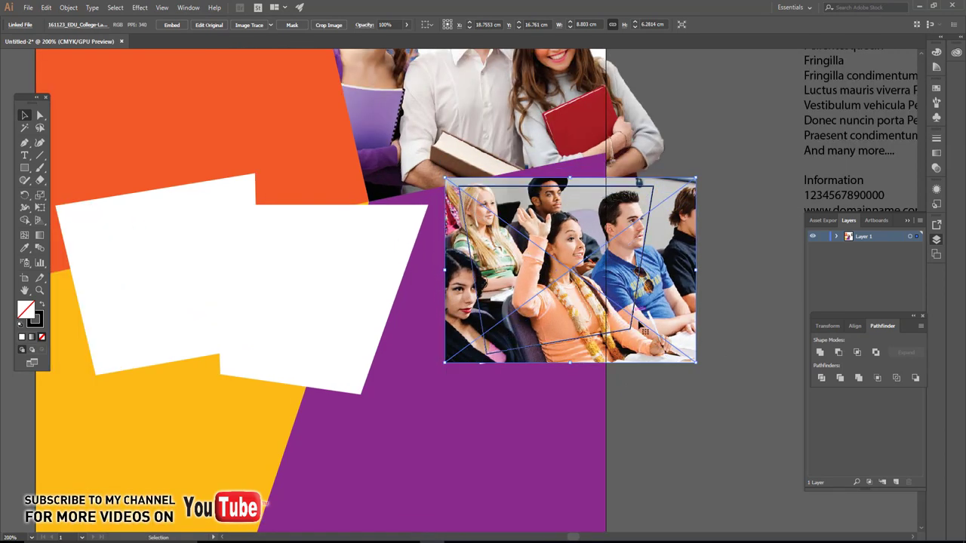
Clip the photo inside the frame's inset outline.
shift+click(572, 339)
right_click(571, 340)
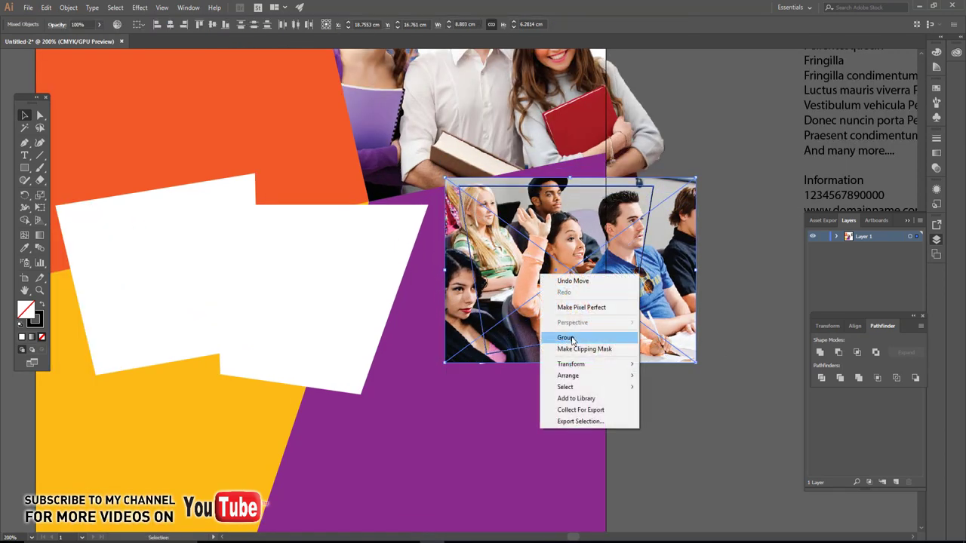
click(571, 337)
drag(640, 388, 770, 397)
click(402, 232)
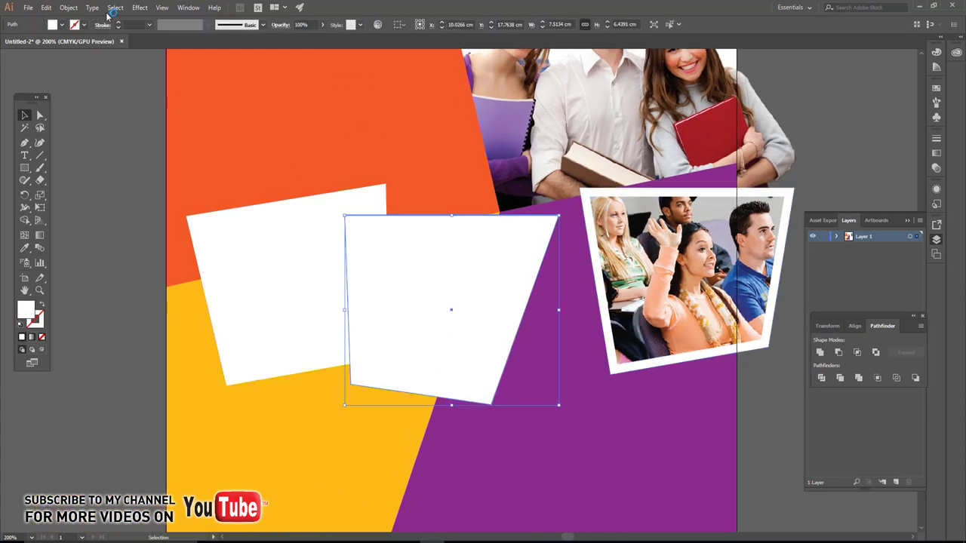
Create an inset offset copy of the middle white frame with no fill and a black stroke.
click(74, 9)
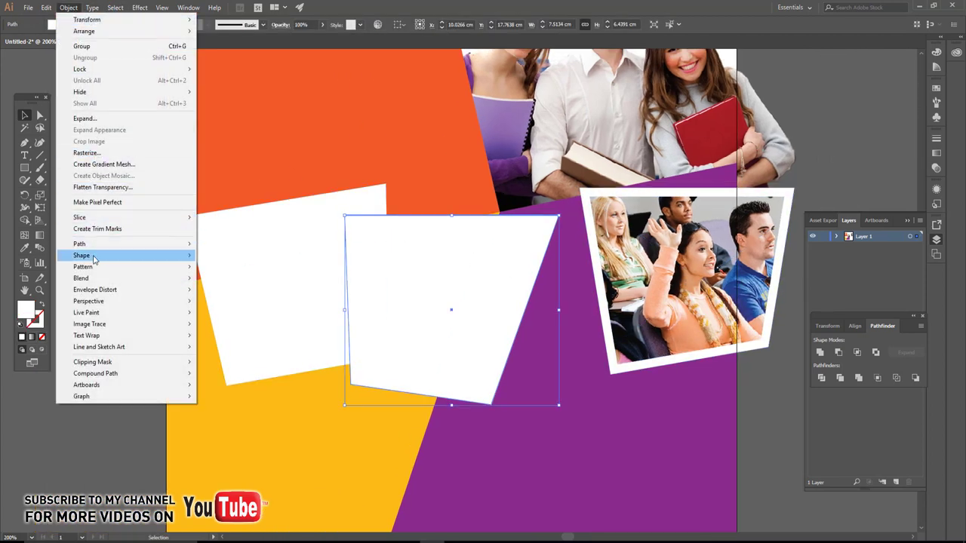
mouse_move(79, 244)
click(230, 280)
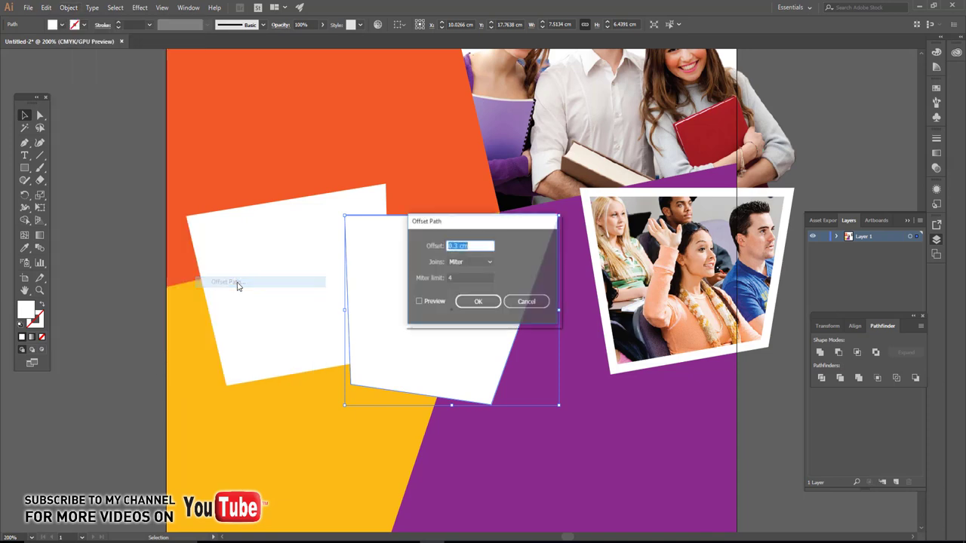
click(469, 302)
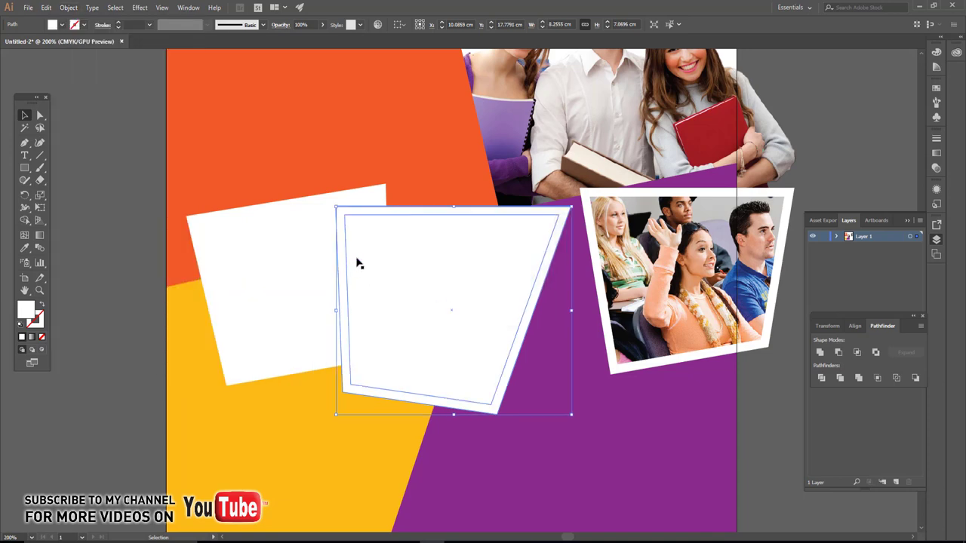
click(84, 25)
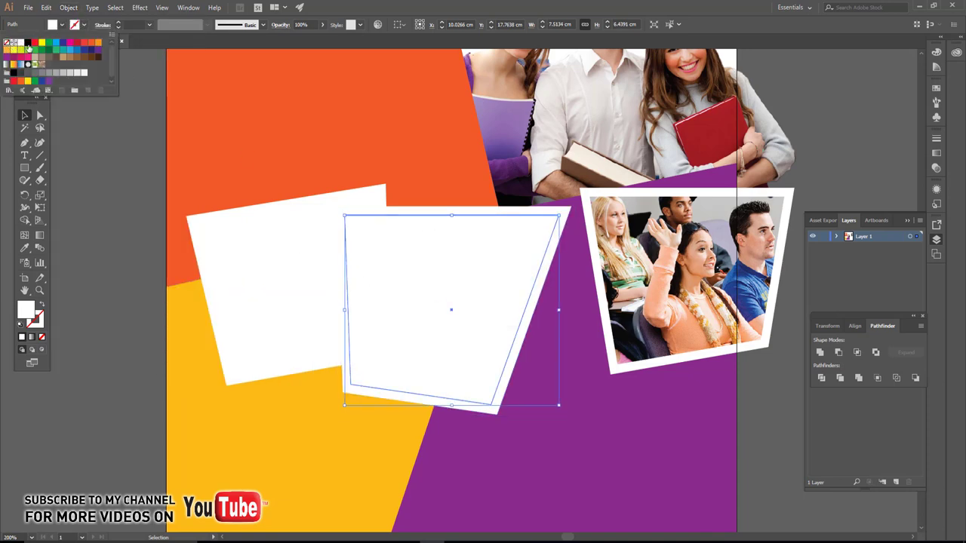
click(23, 43)
click(132, 155)
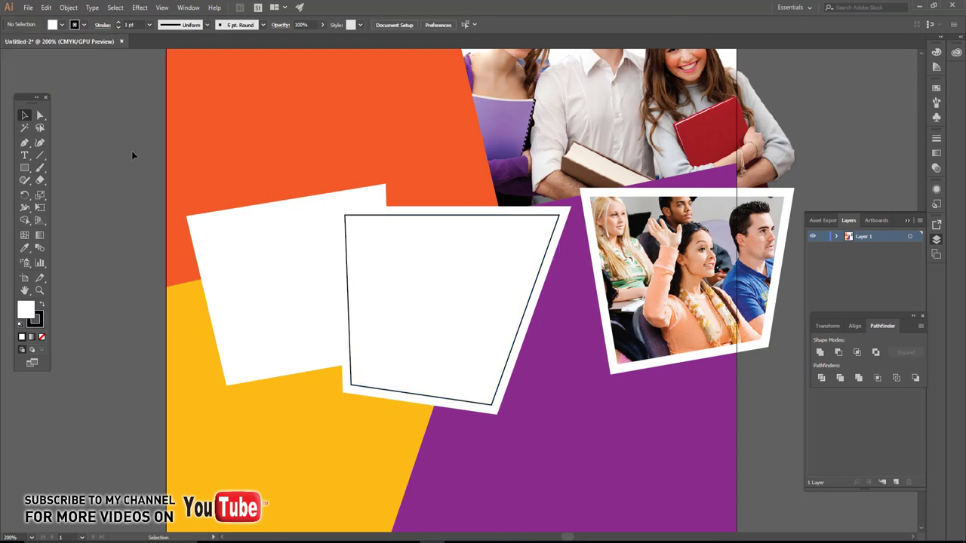
Place the group-of-students photo and size it to cover the middle frame.
click(28, 8)
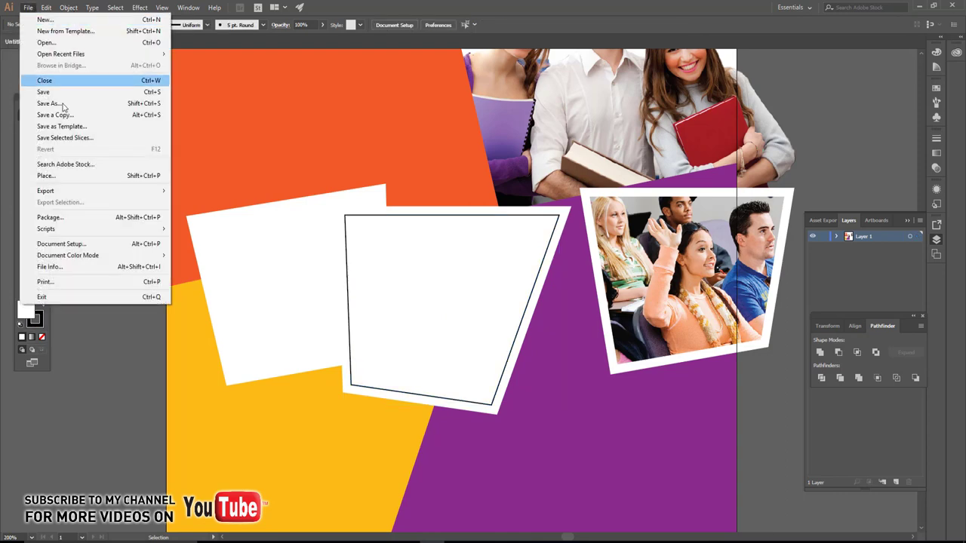
click(34, 179)
click(248, 94)
click(280, 319)
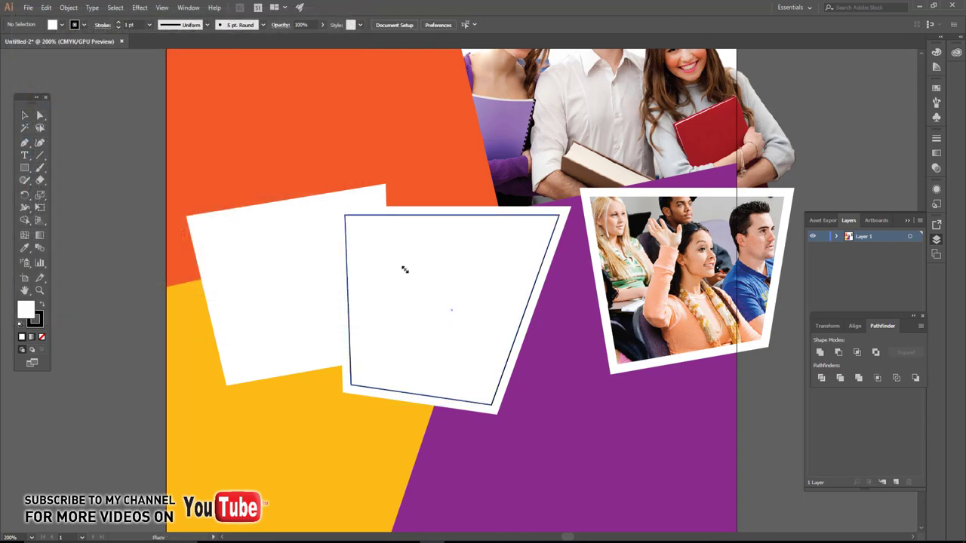
click(406, 272)
drag(407, 270, 656, 441)
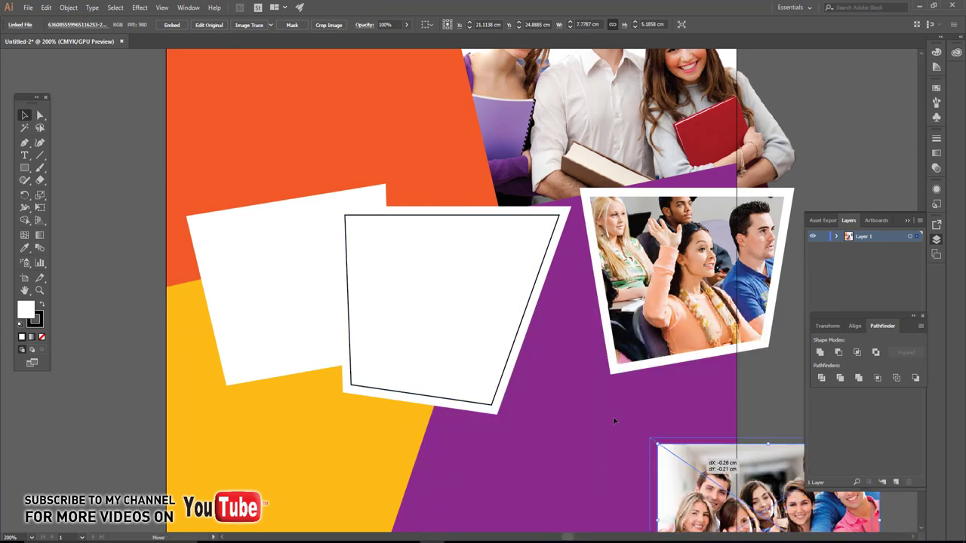
drag(696, 469, 375, 235)
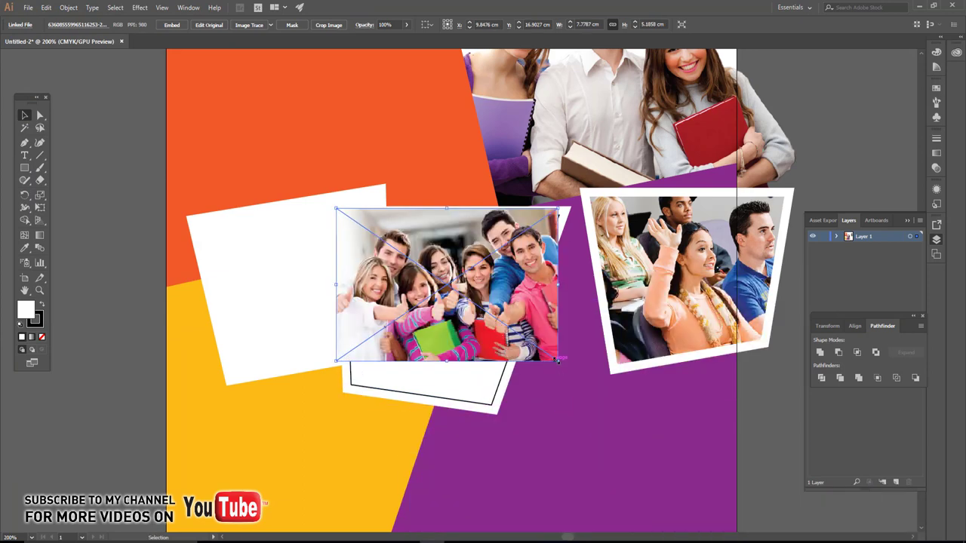
drag(556, 361, 623, 406)
Send the photo back three levels behind the white frame and clip it to the inset frame.
right_click(445, 316)
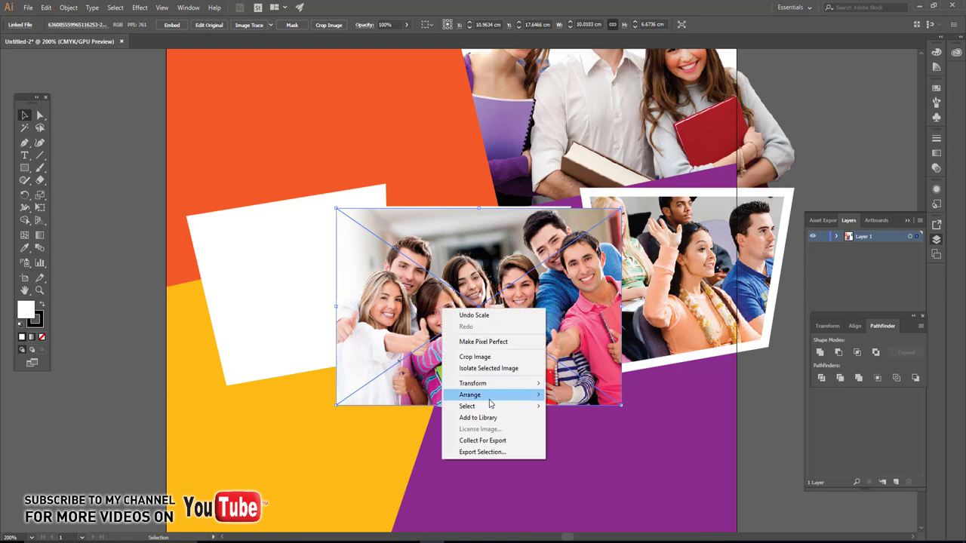
click(577, 420)
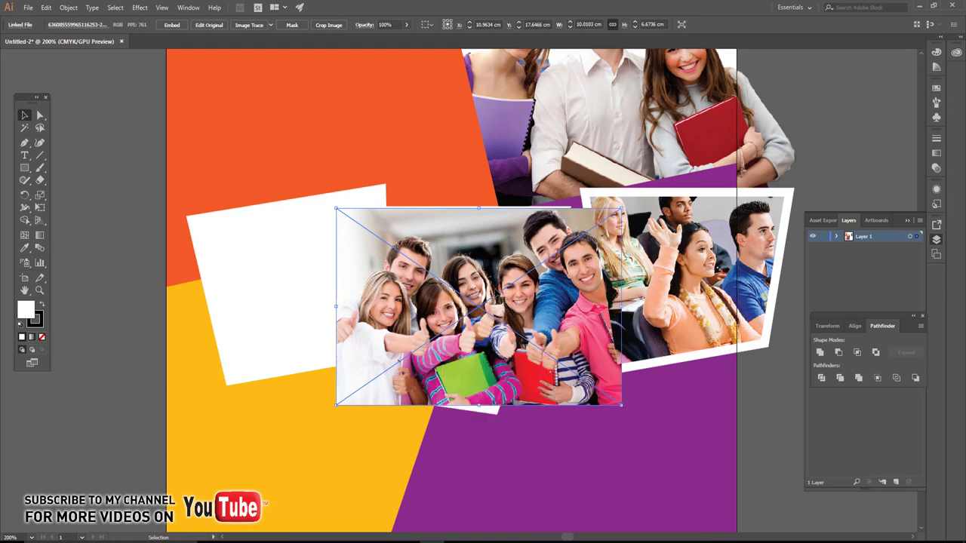
right_click(486, 289)
mouse_move(507, 366)
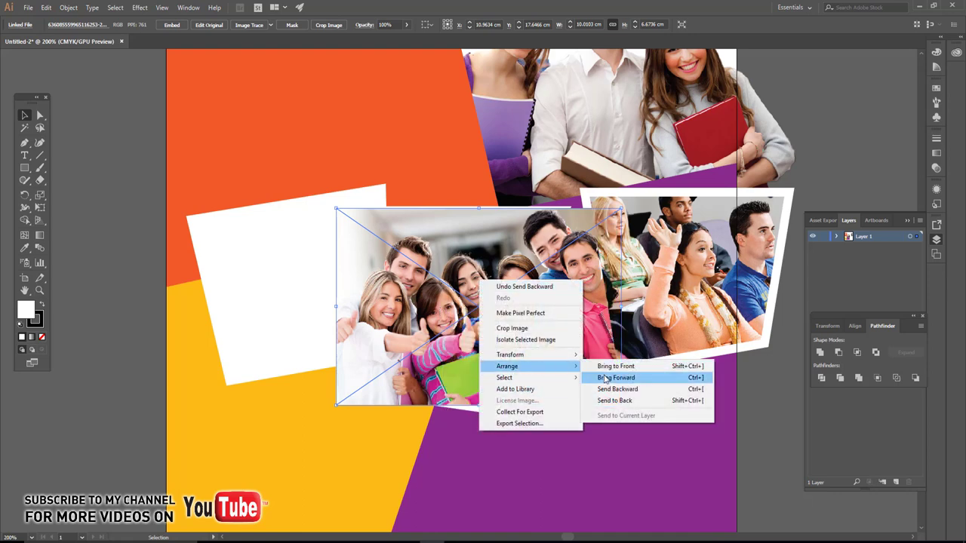
click(611, 389)
right_click(481, 270)
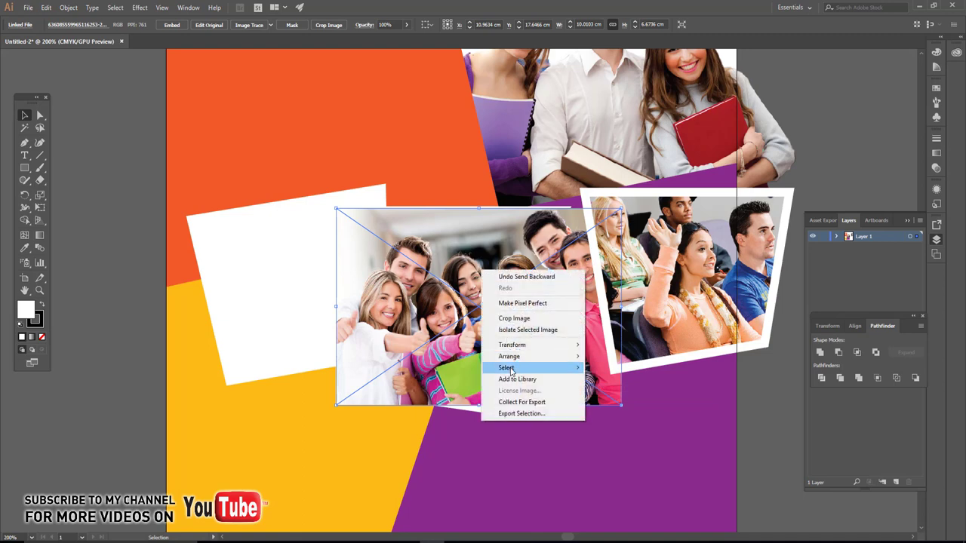
click(612, 379)
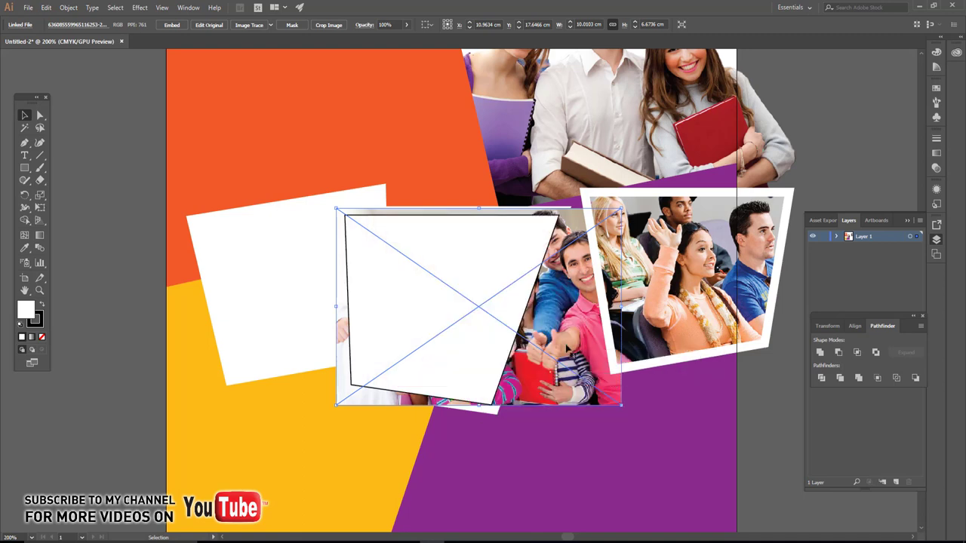
right_click(463, 231)
click(483, 300)
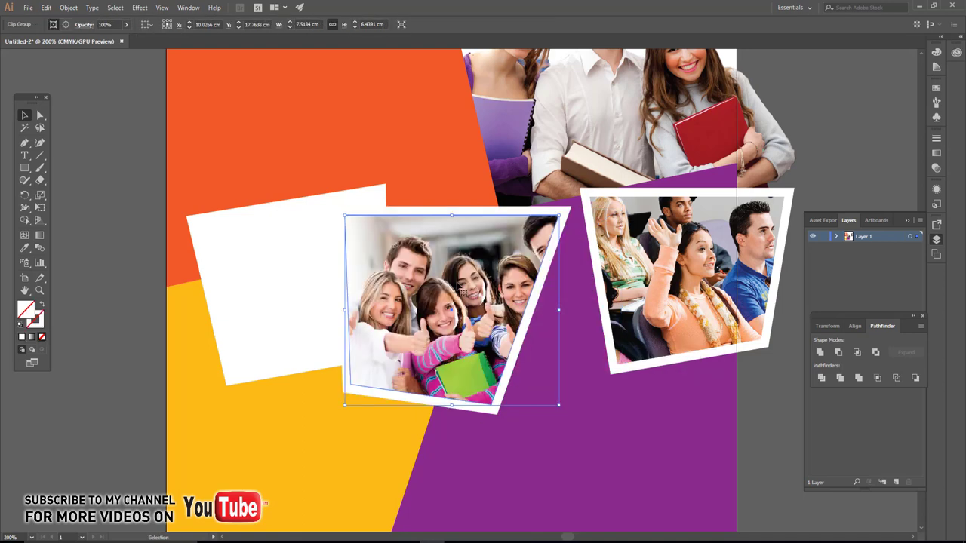
Shift the thumbs-up photo left and slightly right inside its clipping frame.
double_click(453, 308)
drag(475, 282, 450, 286)
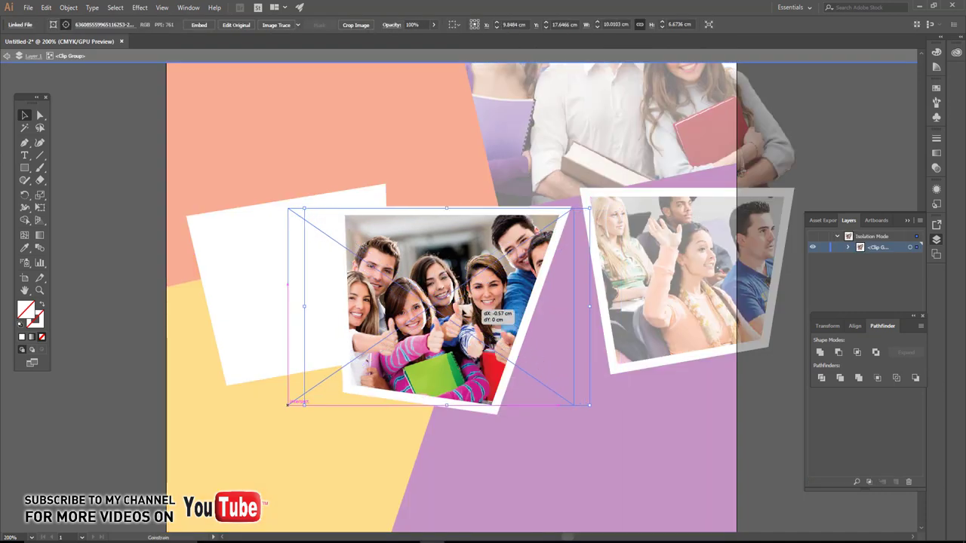
drag(483, 317, 496, 320)
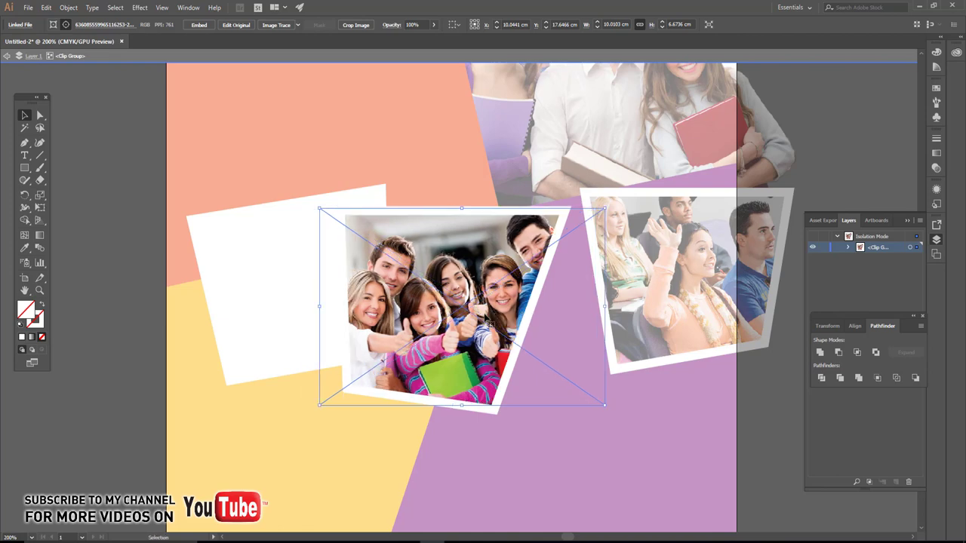
double_click(199, 269)
drag(251, 272, 412, 282)
click(427, 256)
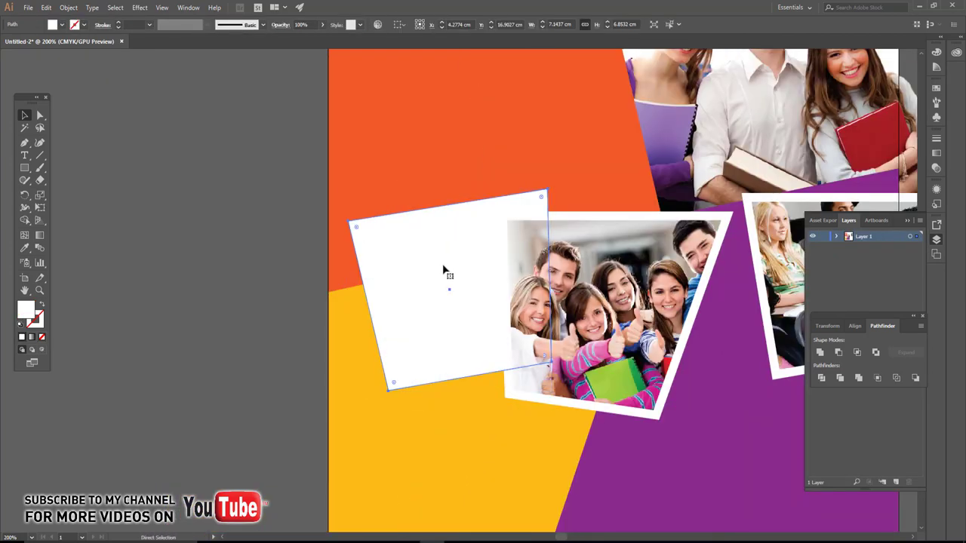
Create a black-stroked inset offset path inside the left white frame.
key(ctrl+shift+bracketright)
click(69, 7)
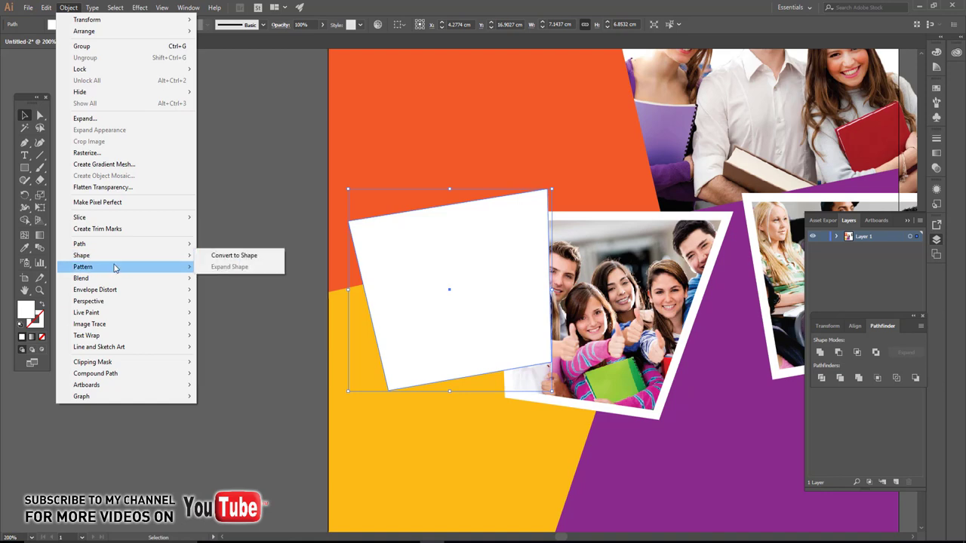
mouse_move(126, 244)
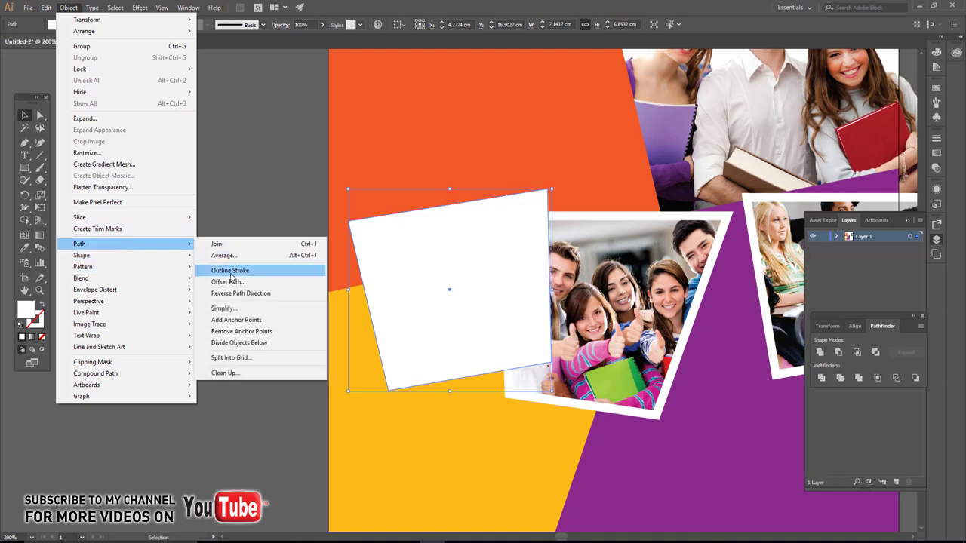
click(237, 282)
key(Return)
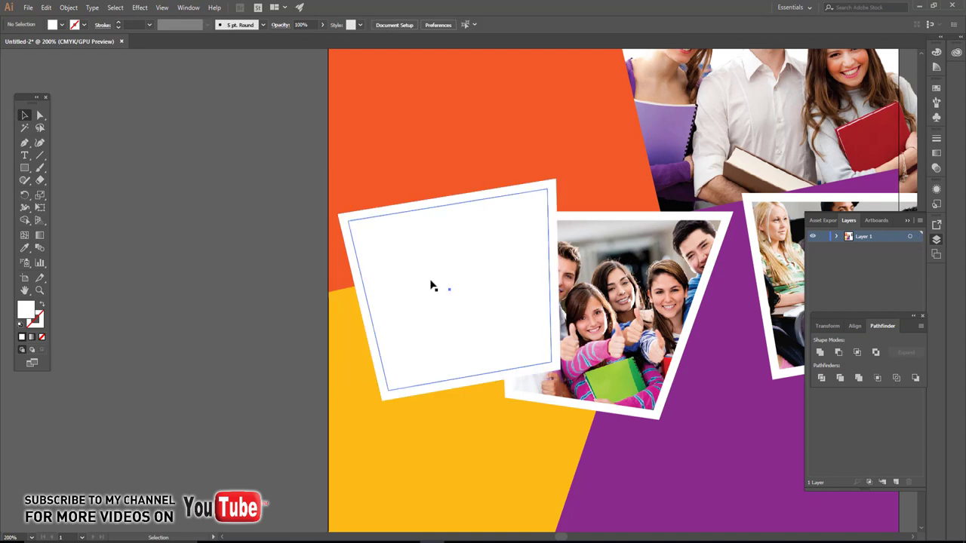
click(83, 25)
click(32, 45)
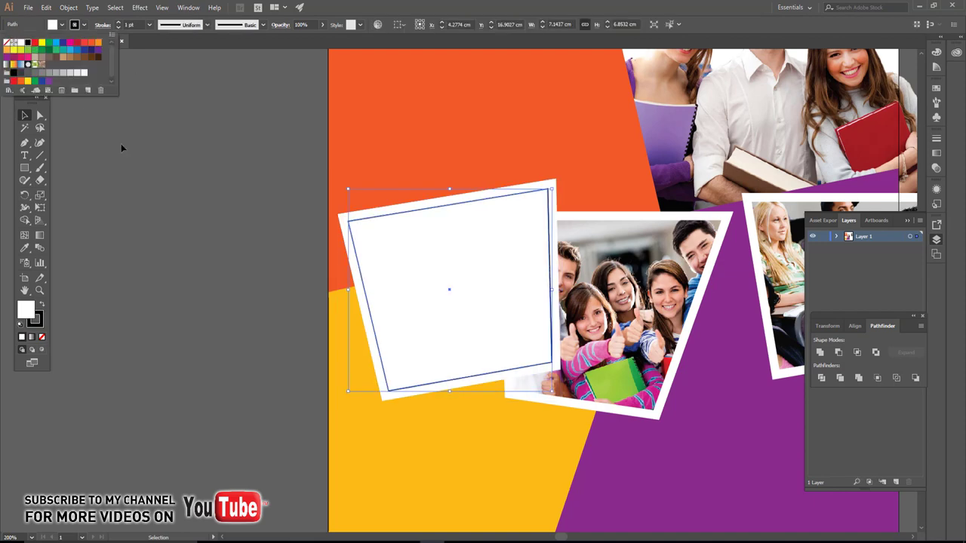
click(149, 166)
Place the foto-students photo, scale it down, and move it over the left frame.
click(28, 7)
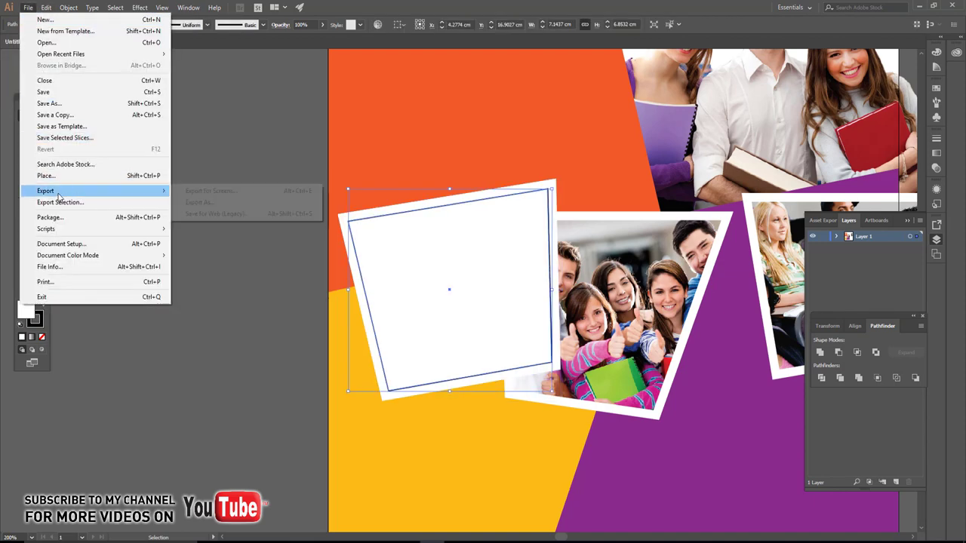
click(60, 173)
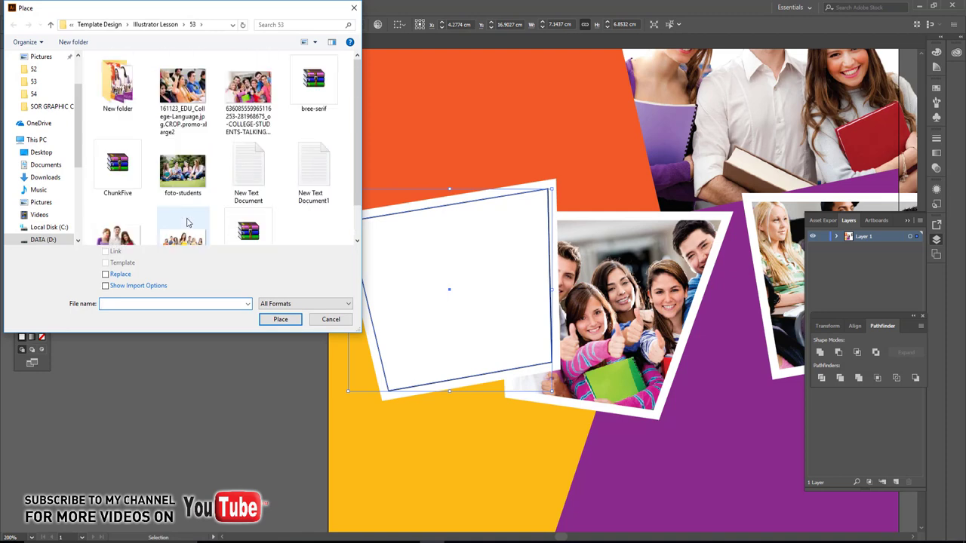
key(Up)
click(280, 319)
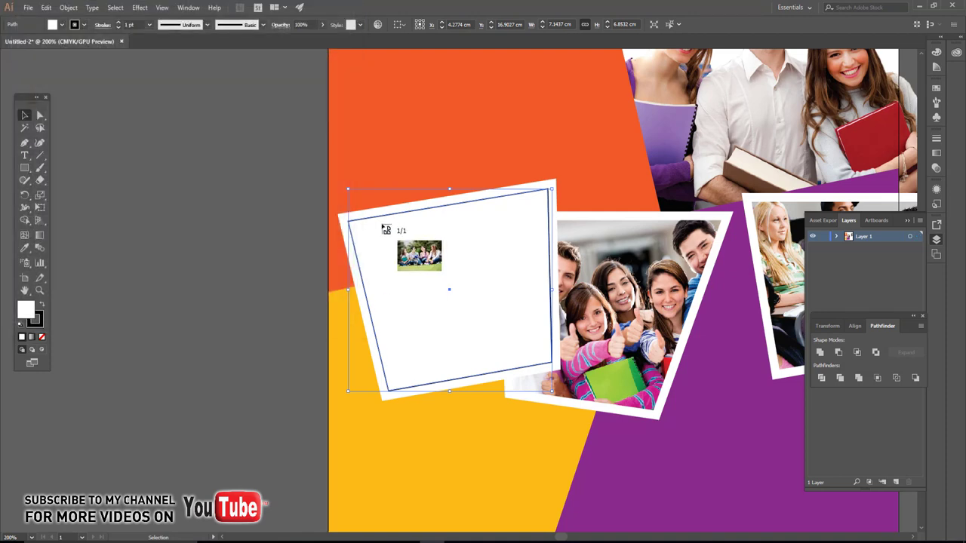
click(378, 221)
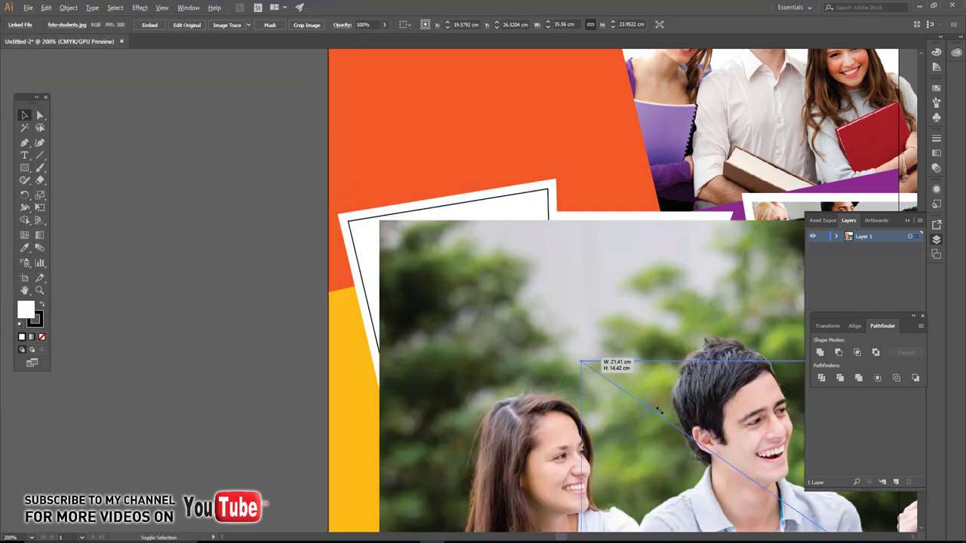
drag(379, 219, 720, 458)
mouse_move(766, 486)
mouse_down()
mouse_move(339, 203)
mouse_move(289, 200)
mouse_move(294, 184)
mouse_up()
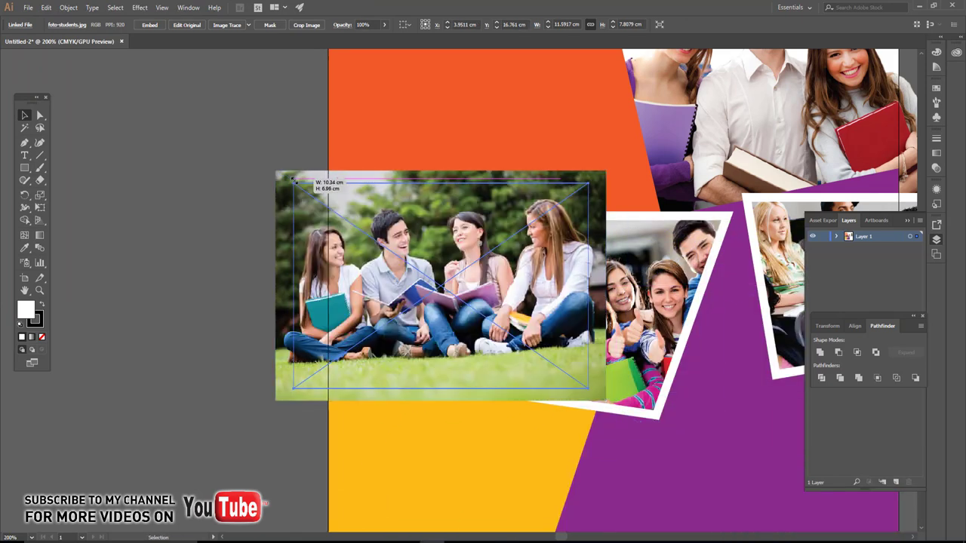
Send the foto-students photo to the back and clip it inside the inset frame.
right_click(424, 254)
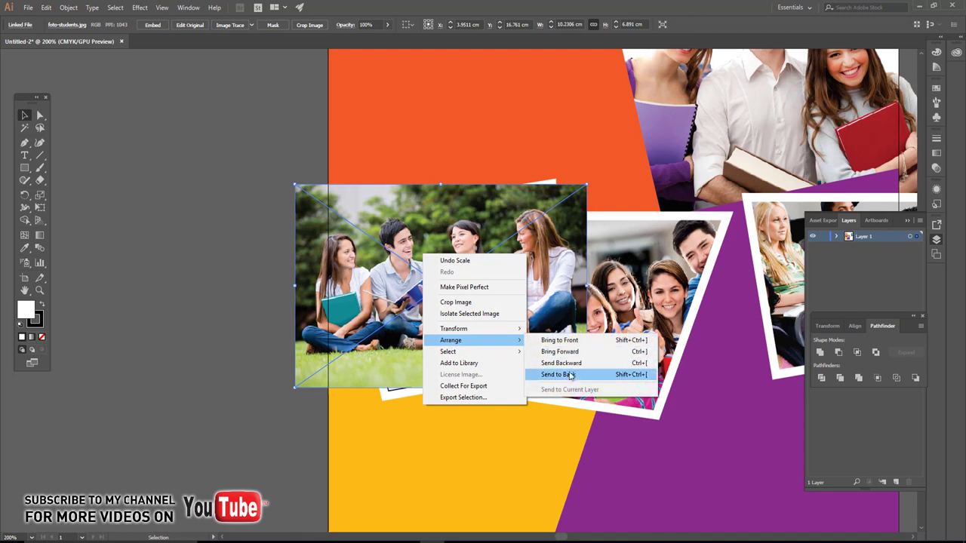
click(559, 374)
shift+click(380, 220)
right_click(422, 246)
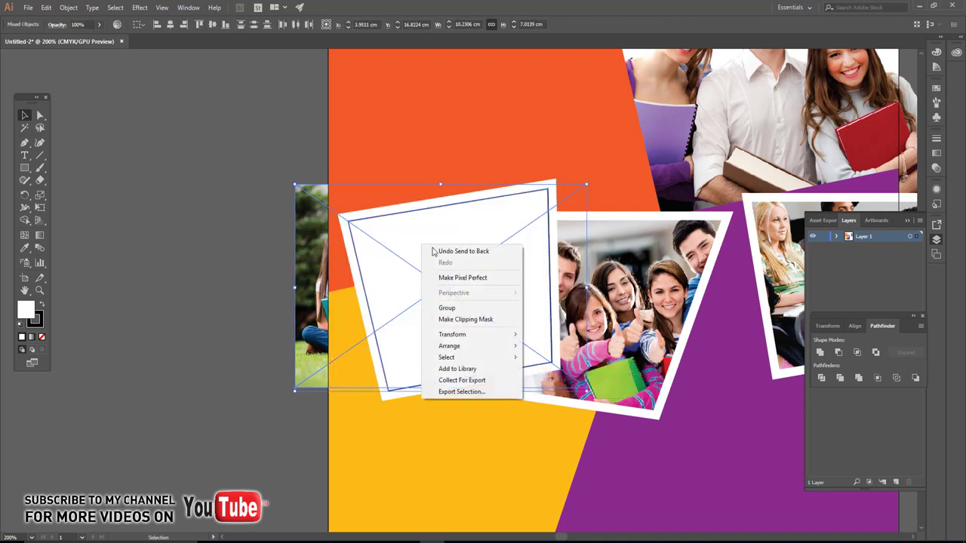
click(459, 320)
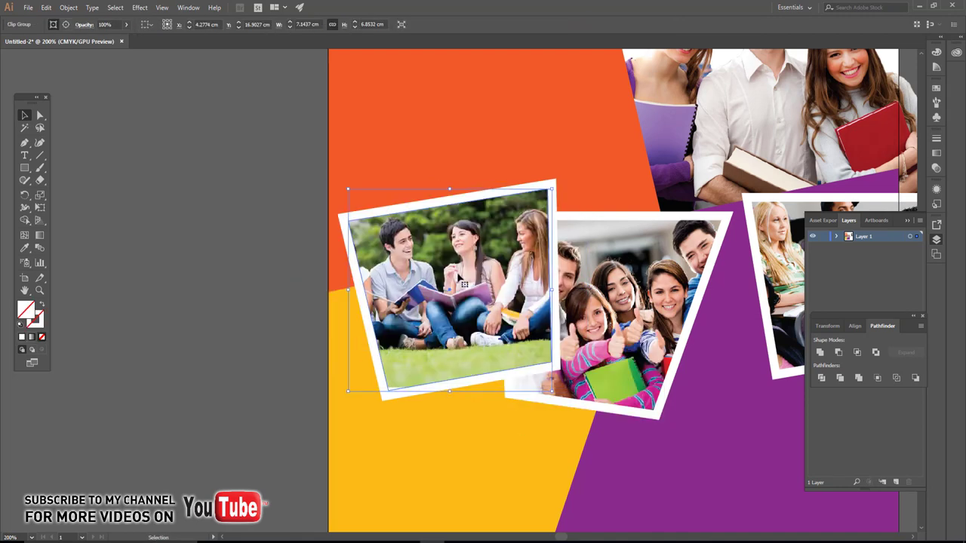
Group the right and middle photos each with its frame.
click(210, 235)
alt+scroll(210, 235, down, 1)
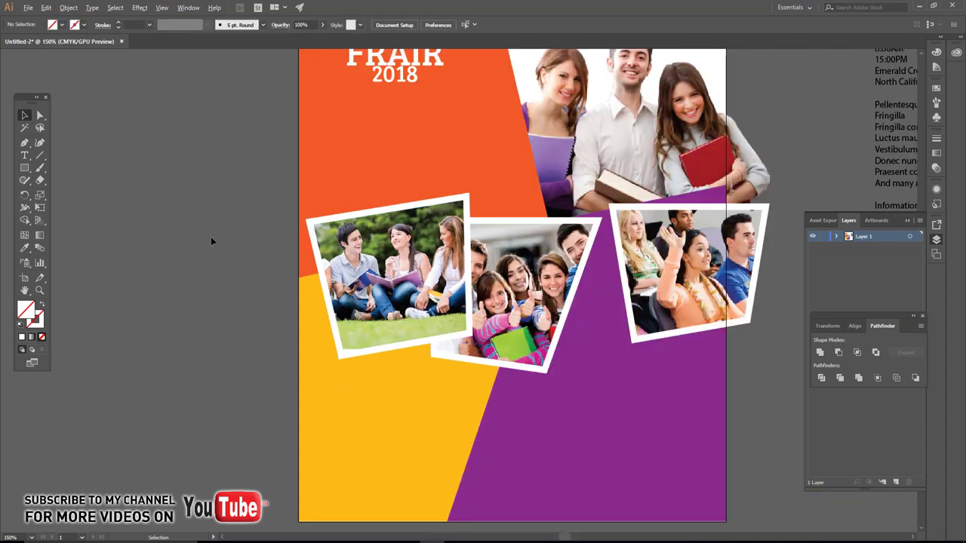
click(611, 264)
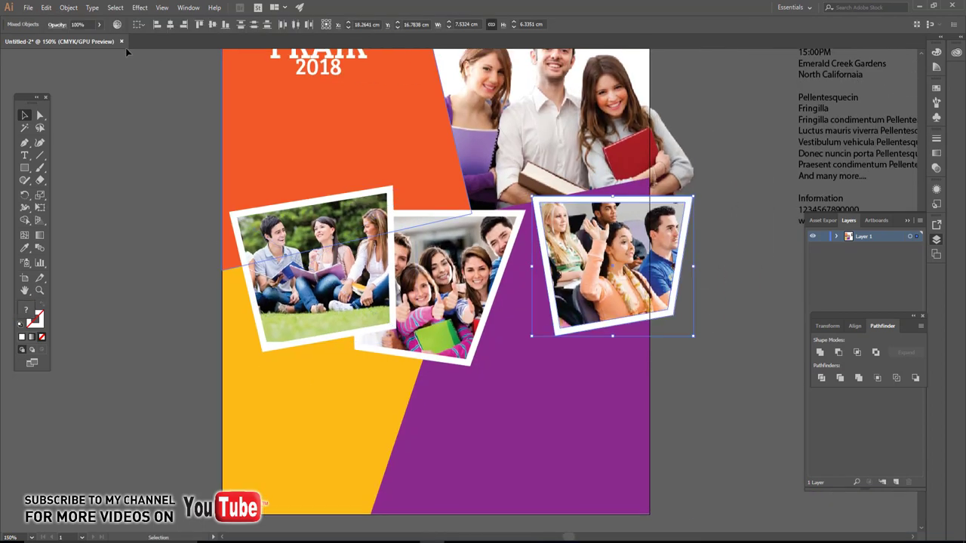
click(67, 7)
click(83, 46)
drag(487, 353, 392, 226)
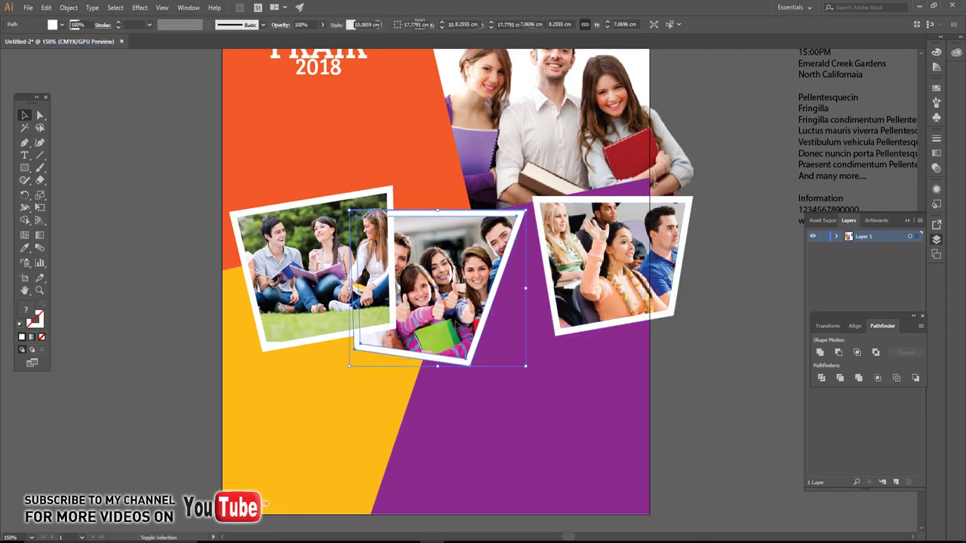
right_click(444, 309)
click(479, 382)
Group the left photo with its frame after a clipping attempt fails.
drag(340, 343, 309, 249)
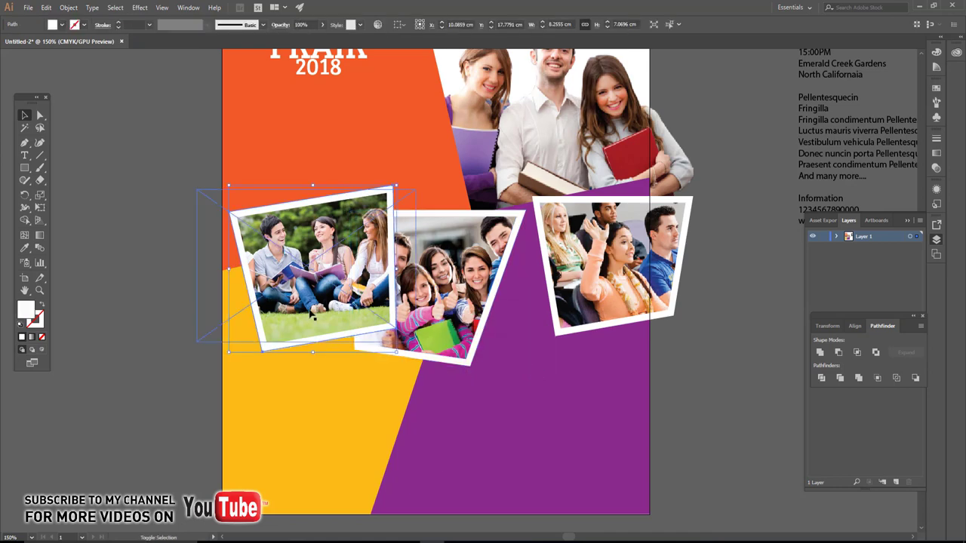
right_click(310, 249)
click(345, 323)
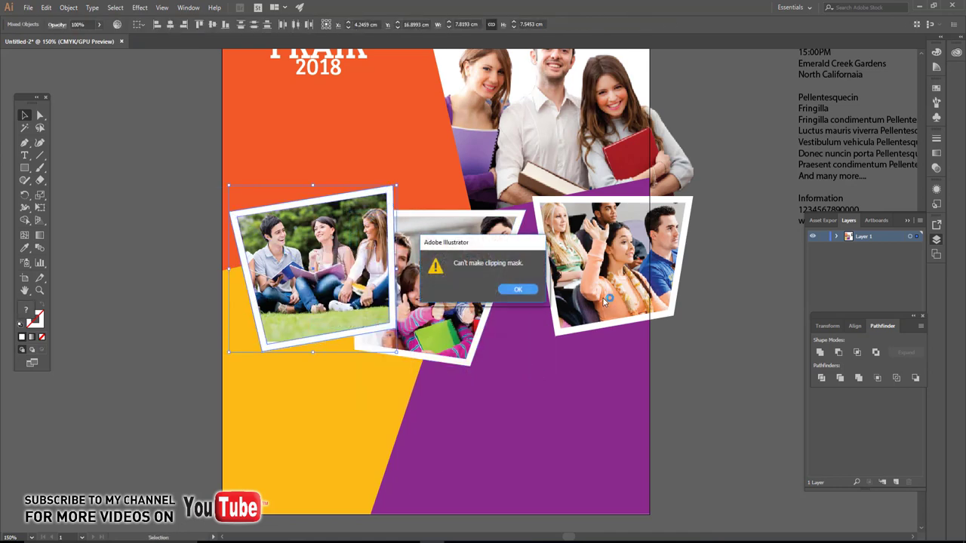
click(519, 294)
right_click(318, 288)
click(342, 350)
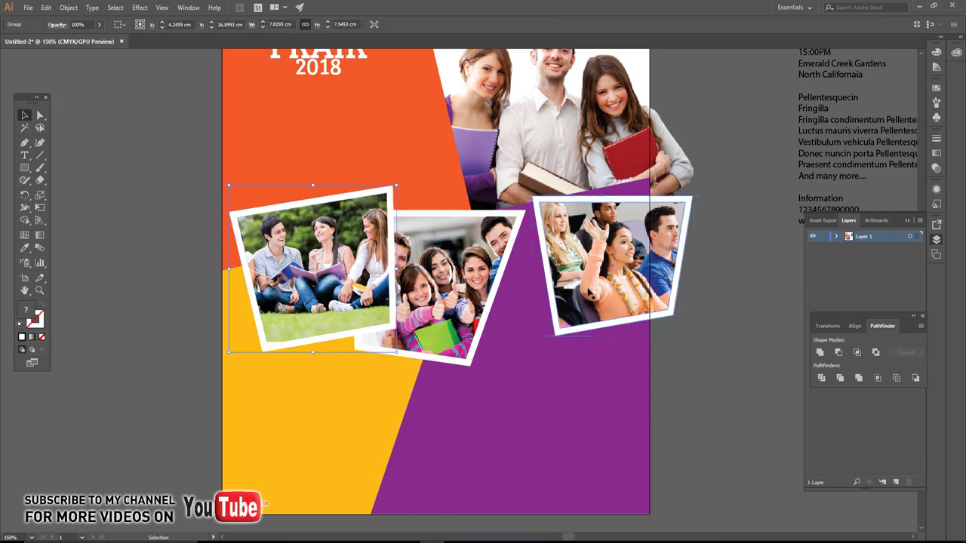
Move the right photo toward the others, resize all three, and bring the middle photo forward.
drag(596, 291, 542, 290)
mouse_move(205, 189)
mouse_down()
mouse_move(599, 368)
mouse_move(623, 348)
mouse_up()
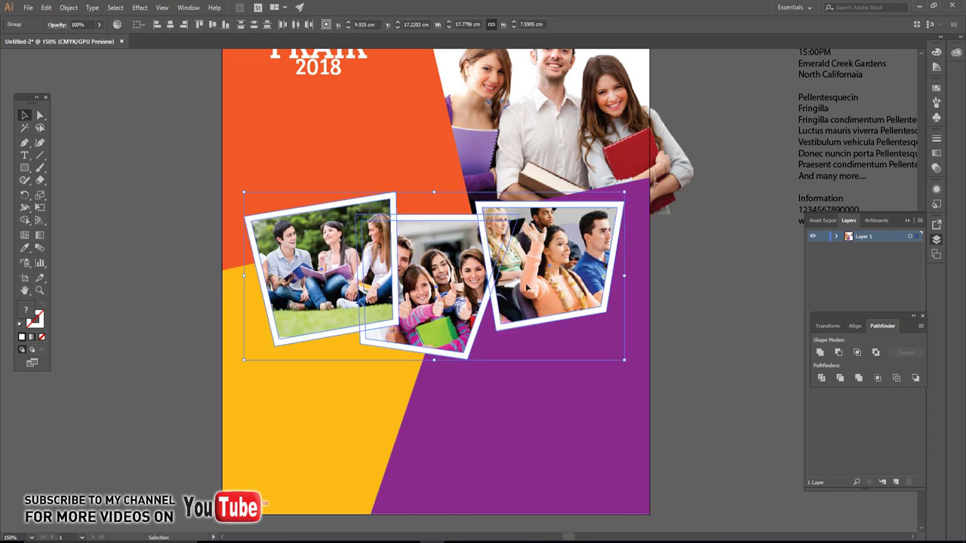
click(695, 279)
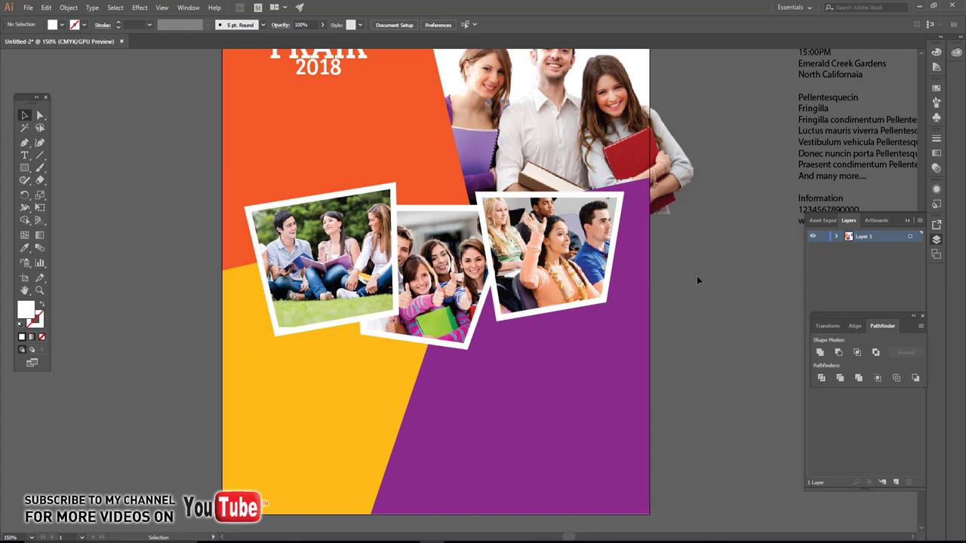
drag(697, 275, 746, 269)
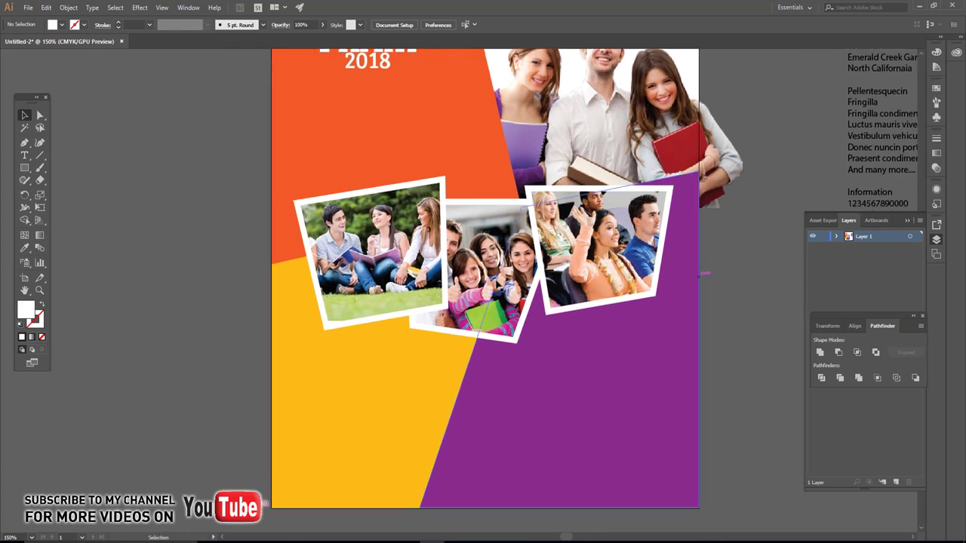
click(596, 280)
key(ctrl+shift+bracketright)
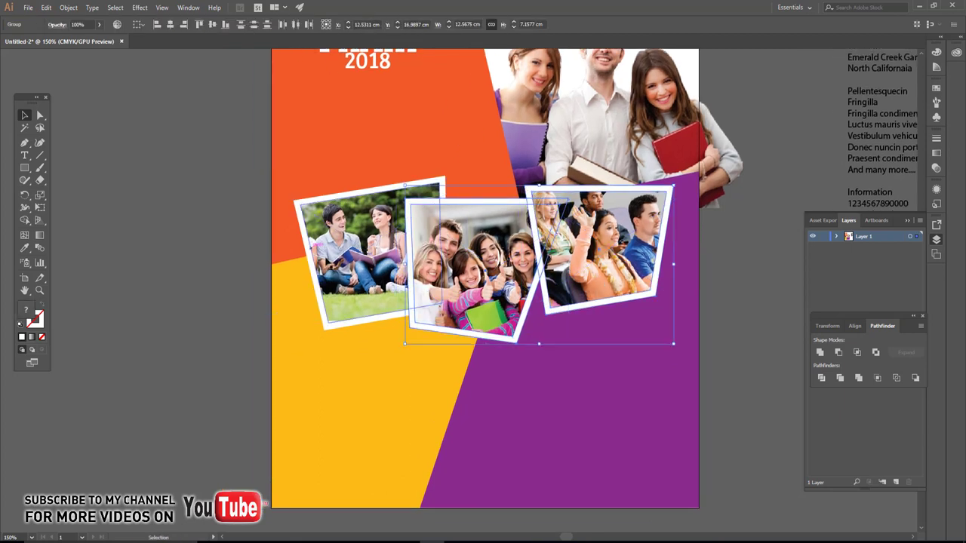
Raise the left photo, overlap the three tightly, and enlarge them slightly together.
drag(368, 245, 362, 200)
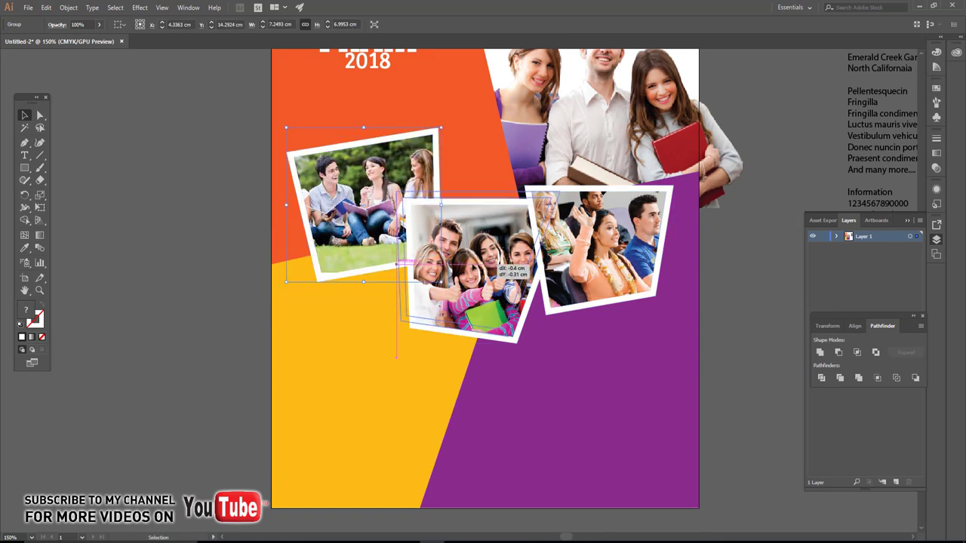
drag(468, 249, 444, 249)
drag(604, 248, 592, 242)
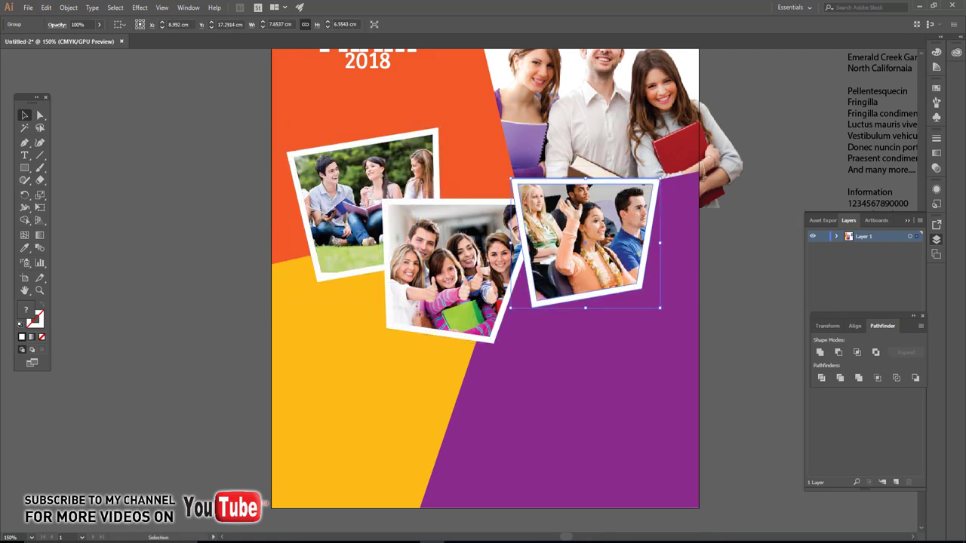
drag(474, 283, 497, 284)
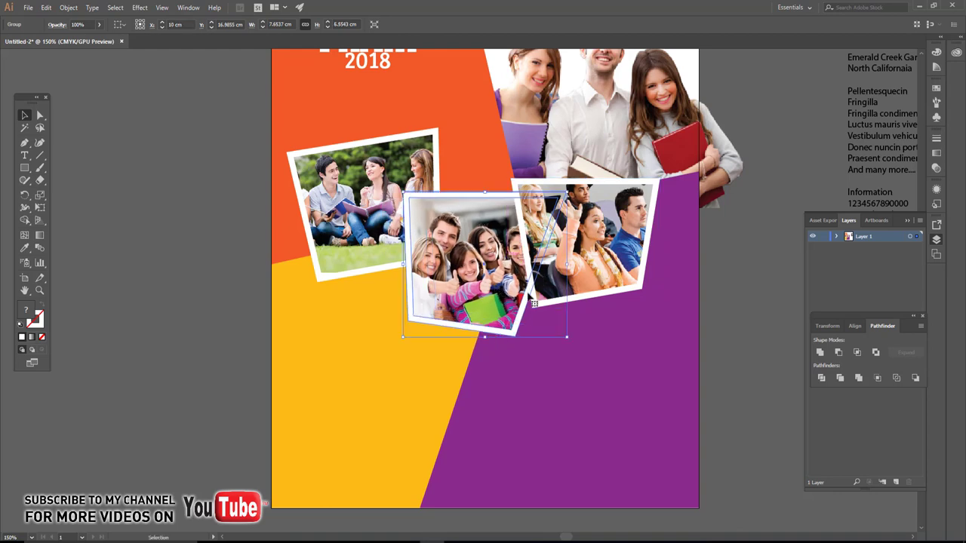
shift+click(588, 249)
shift+click(355, 192)
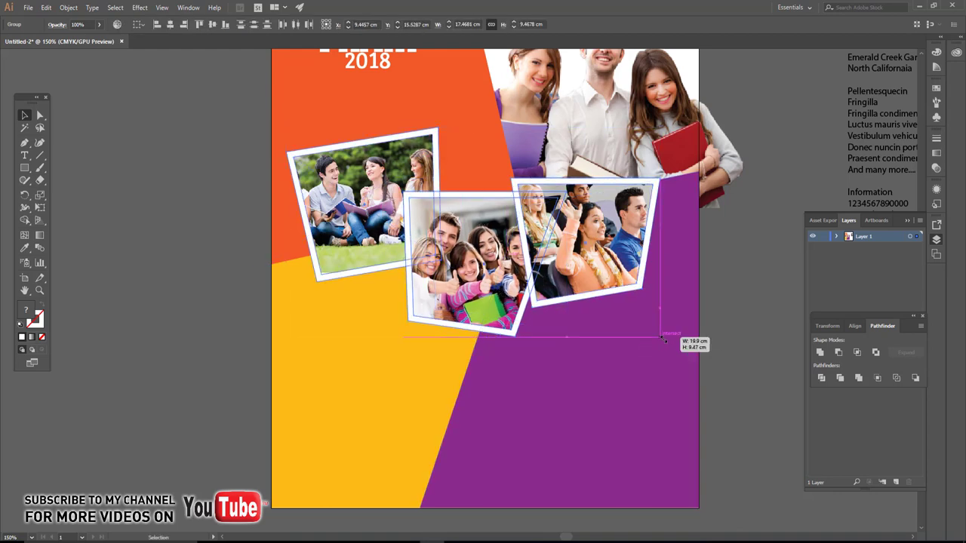
mouse_move(659, 336)
mouse_down()
mouse_move(682, 340)
mouse_move(494, 393)
mouse_up()
click(721, 326)
key(ctrl+1)
click(621, 202)
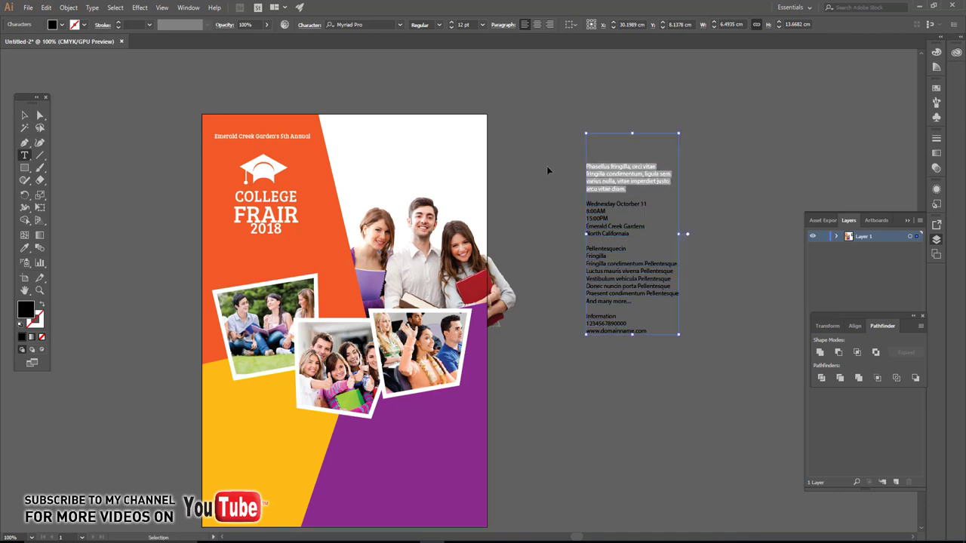
Replace a copy of the header text with the cut Phasellus fringilla paragraph.
key(BackSpace)
key(Escape)
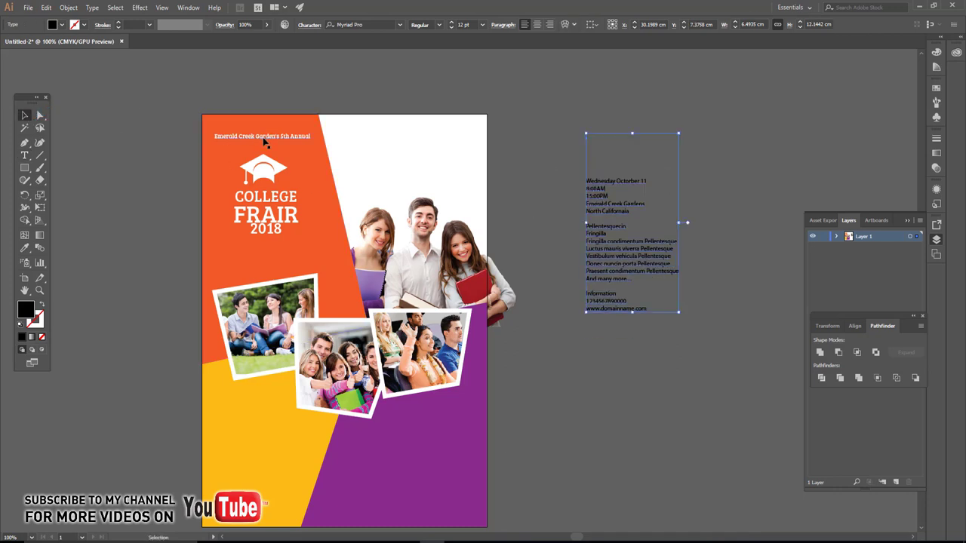
drag(264, 140, 424, 427)
key(t)
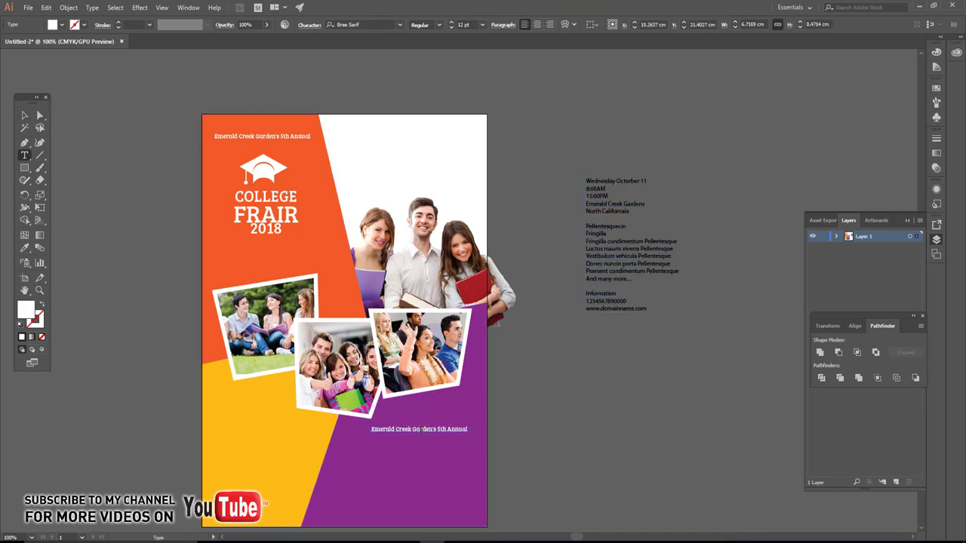
triple_click(420, 429)
key(ctrl+v)
key(Escape)
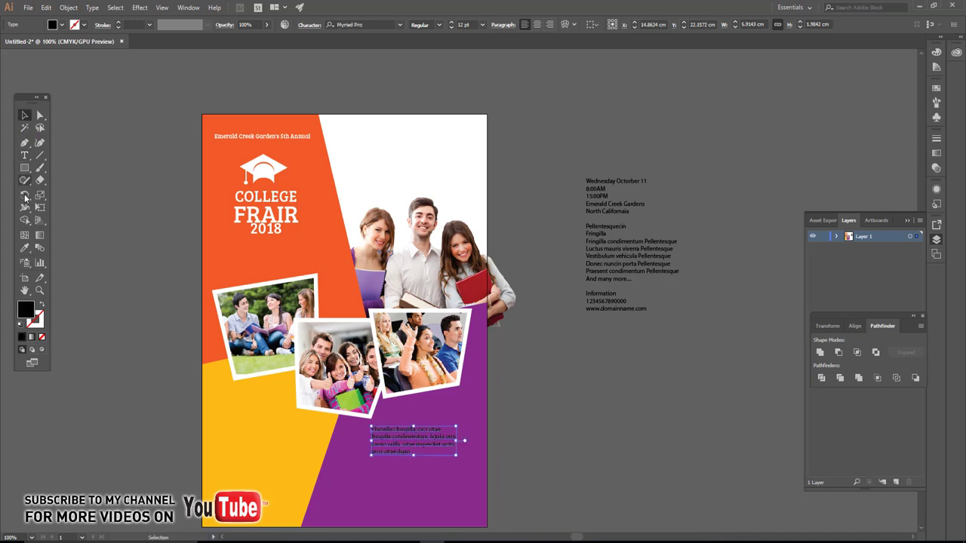
Give the paragraph the header's Bree Serif style, centre it, and move it to the top white area.
click(231, 138)
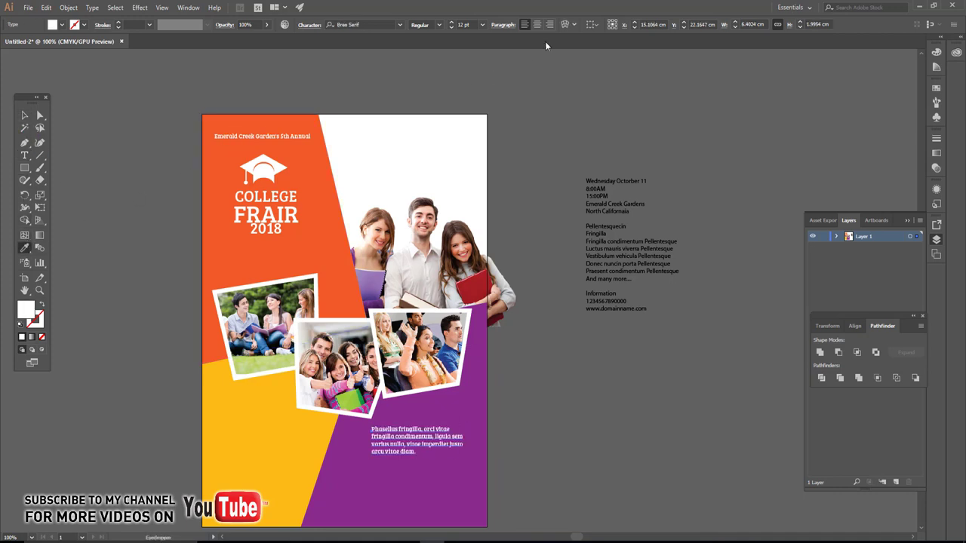
key(ctrl+shift+c)
drag(232, 221, 269, 139)
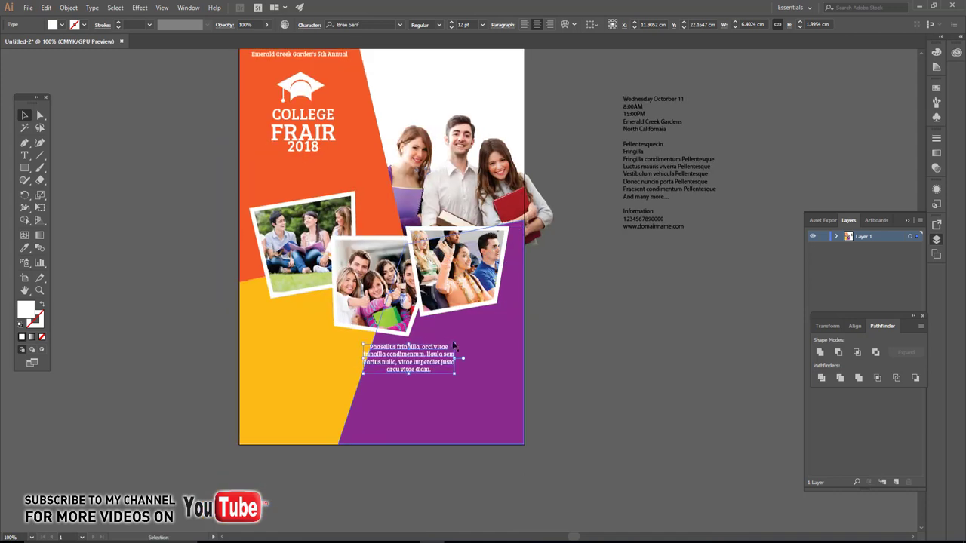
drag(451, 360, 504, 375)
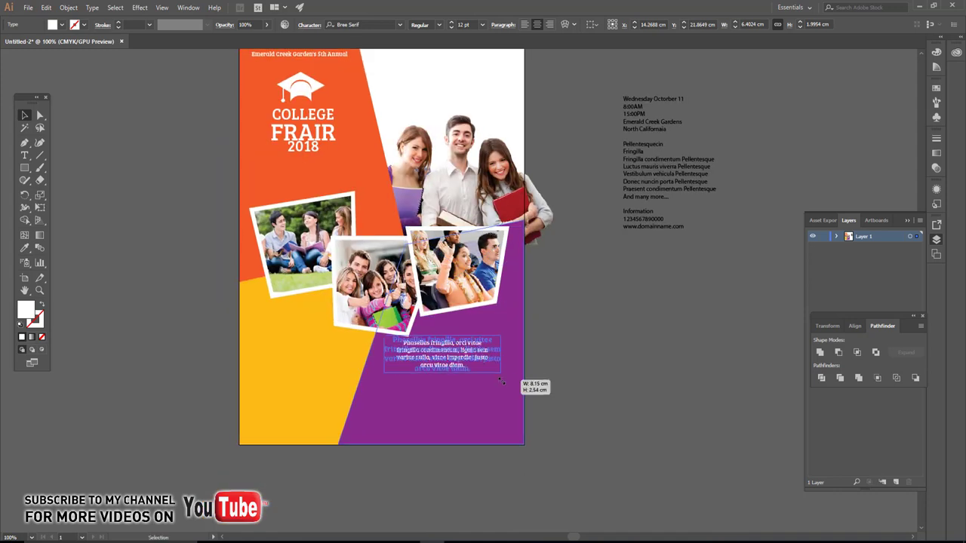
click(549, 380)
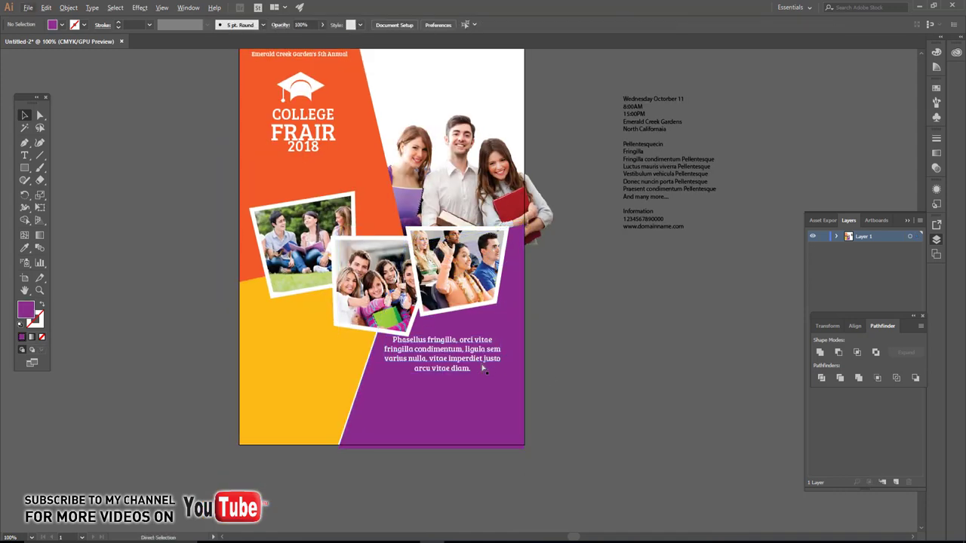
drag(466, 343, 462, 73)
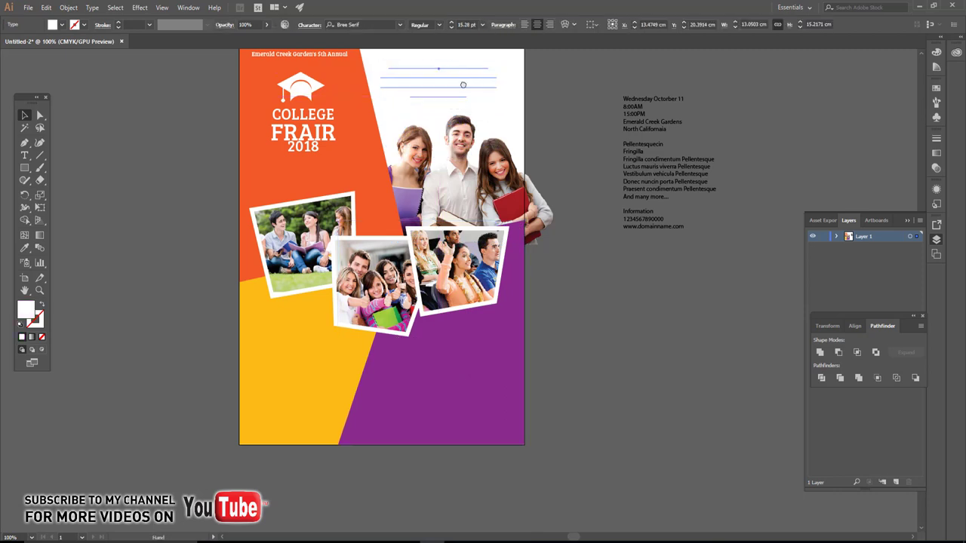
Colour the top paragraph with the flyer's purple.
key(i)
click(468, 360)
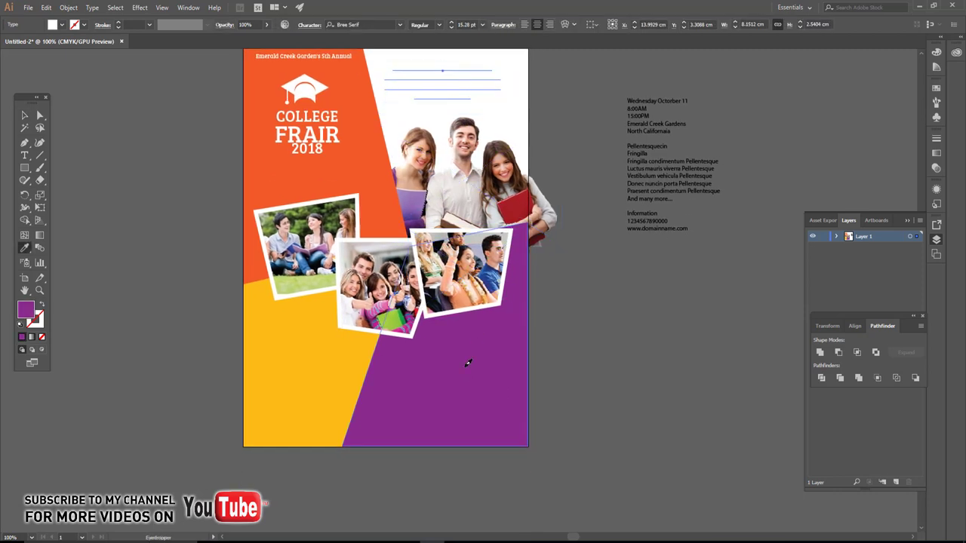
scroll(553, 321, up, 1)
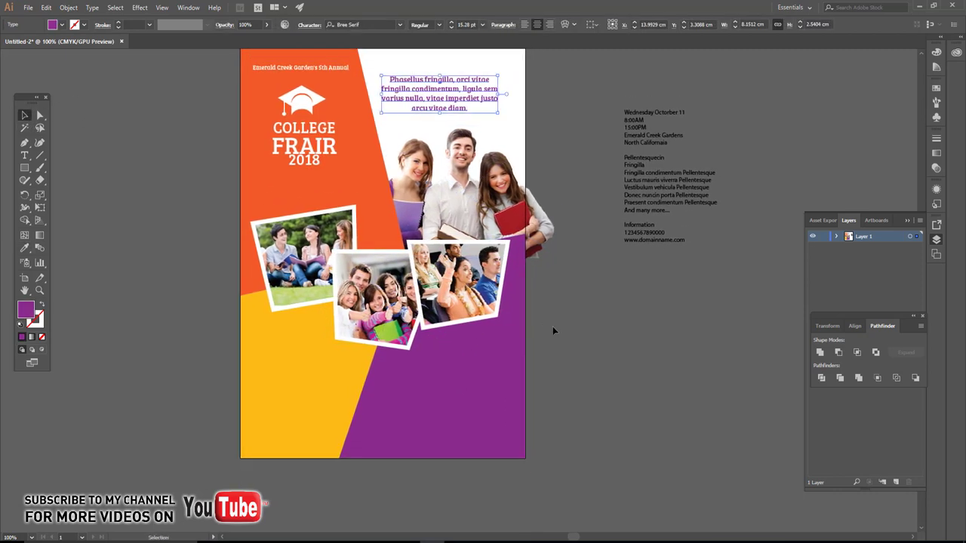
key(ctrl+shift+a)
key(t)
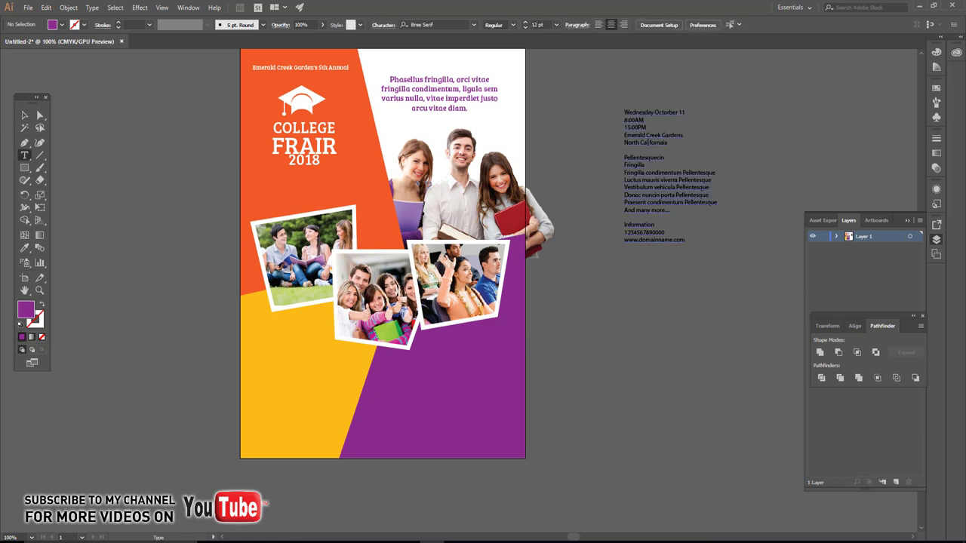
Paste the cut date and venue lines into a header copy on the yellow panel in white Bree Serif.
drag(664, 142, 624, 113)
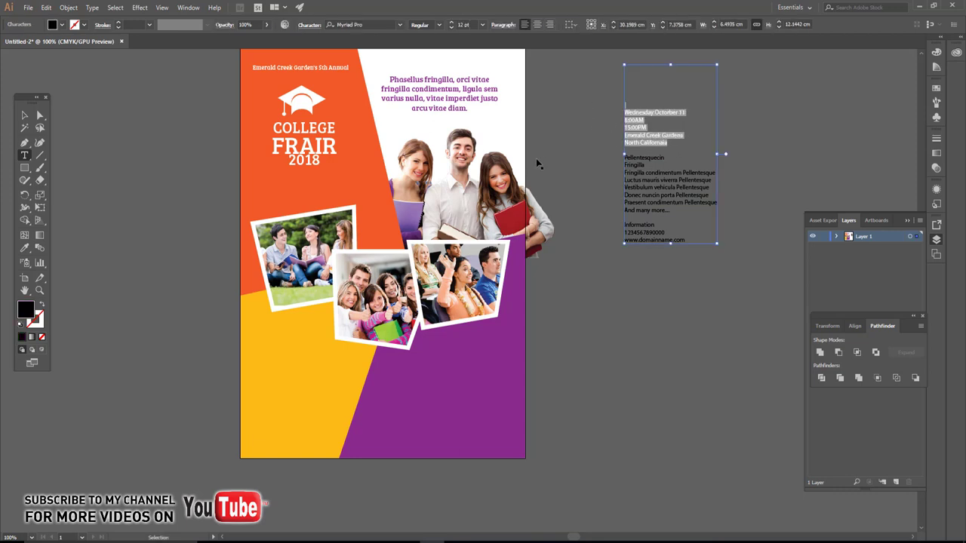
key(ctrl+x)
key(Escape)
drag(221, 188, 255, 174)
drag(361, 128, 366, 352)
double_click(345, 342)
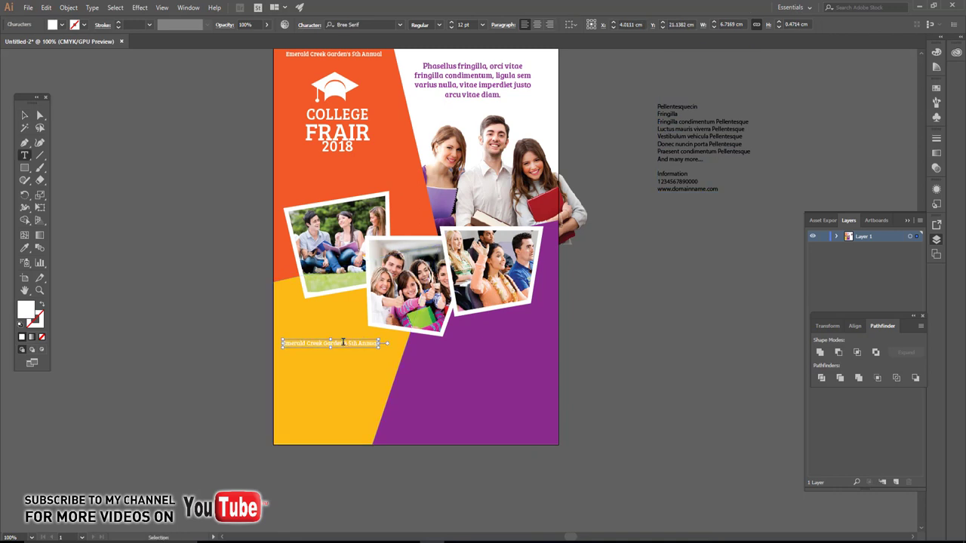
key(ctrl+v)
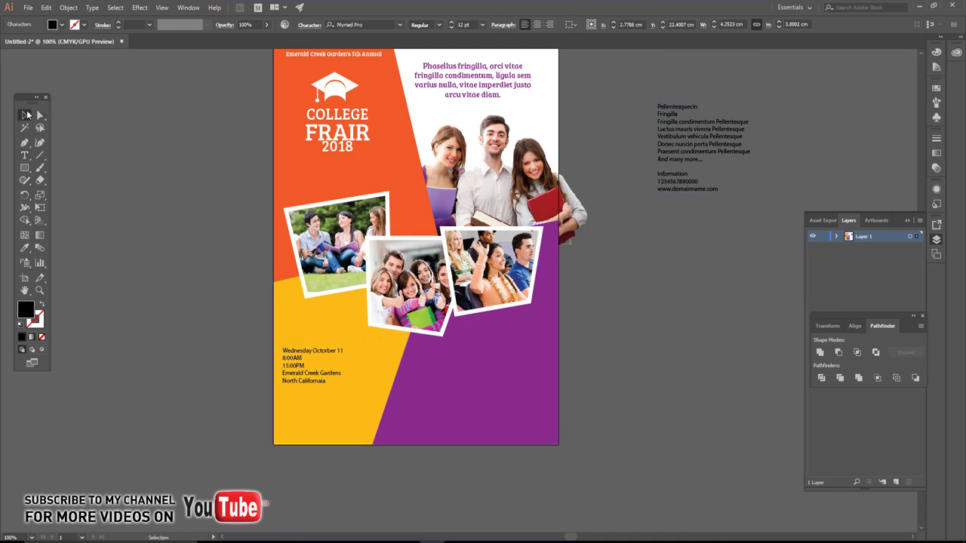
click(27, 114)
click(309, 51)
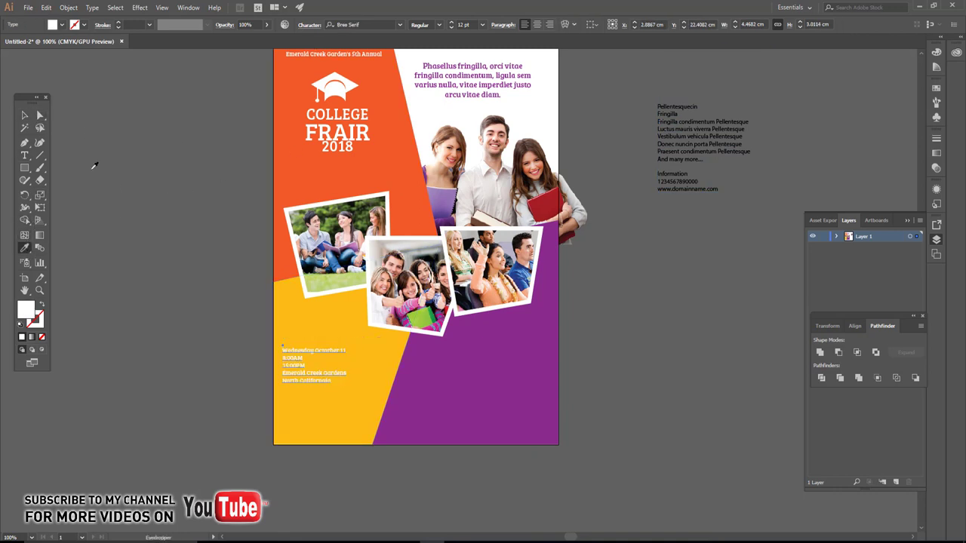
Reformat the date text: drop the blank line, put October 11 on its own line, remove the times.
key(ctrl+plus)
key(ctrl+plus)
key(ctrl+plus)
drag(371, 287, 428, 264)
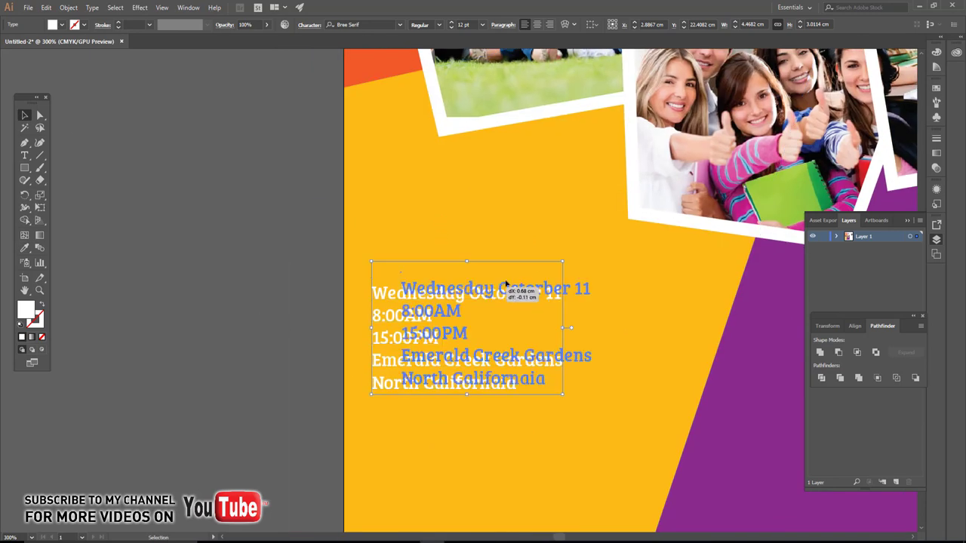
click(418, 245)
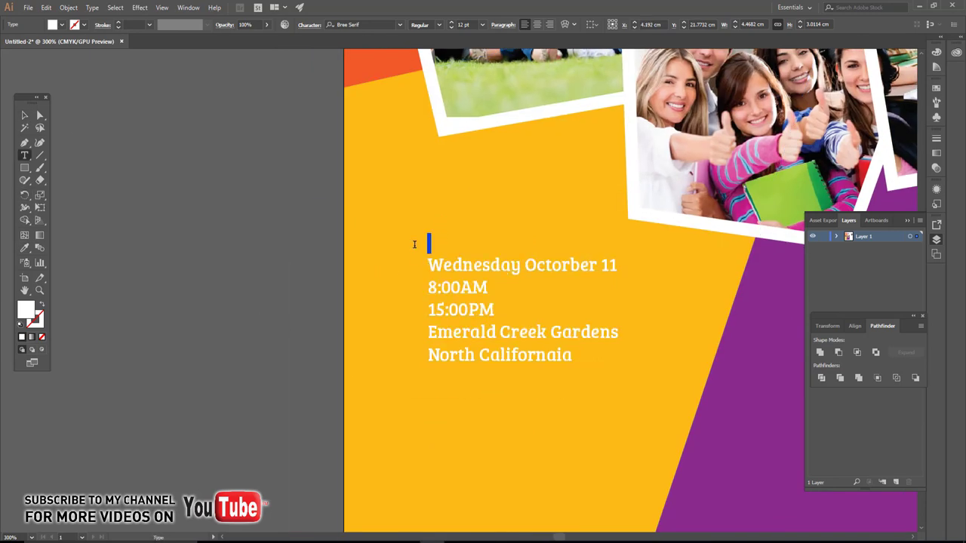
key(Delete)
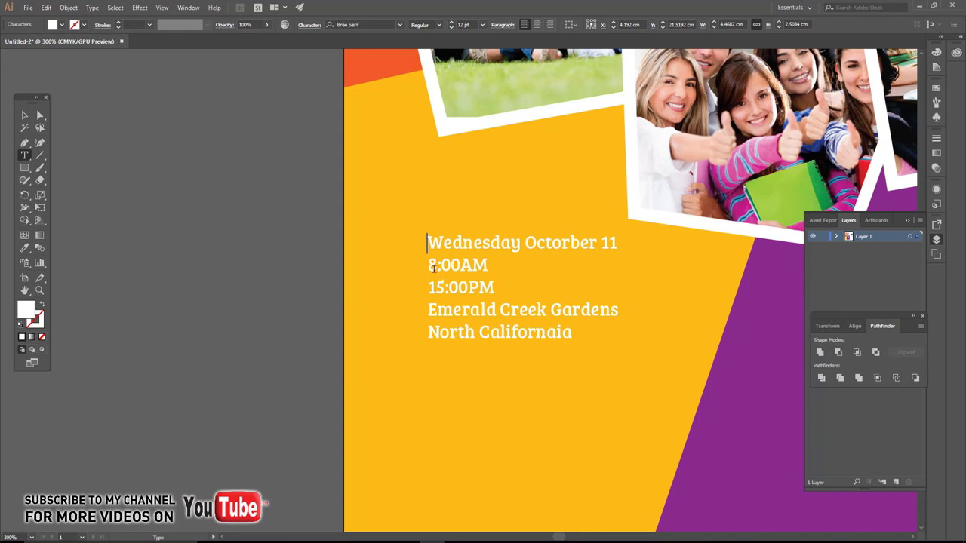
click(524, 243)
key(Return)
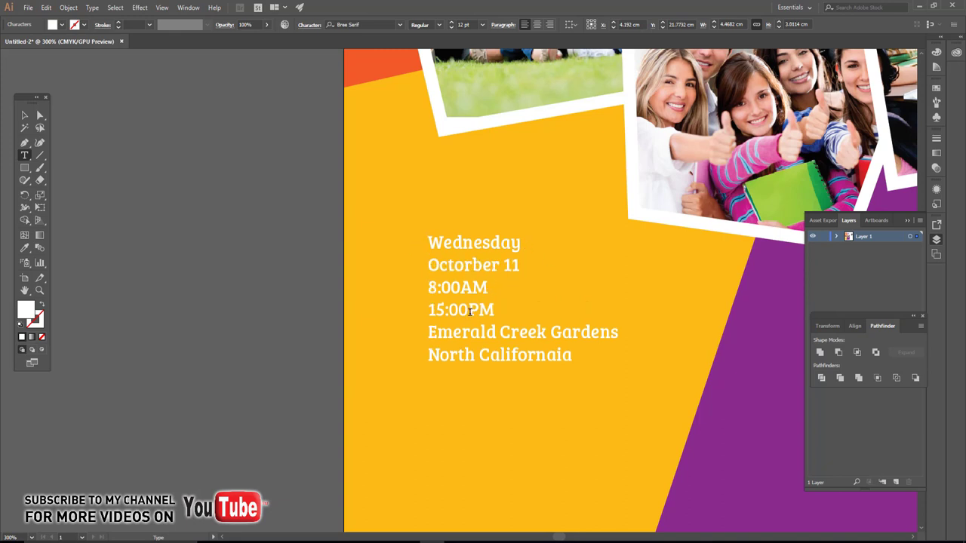
drag(427, 287, 494, 312)
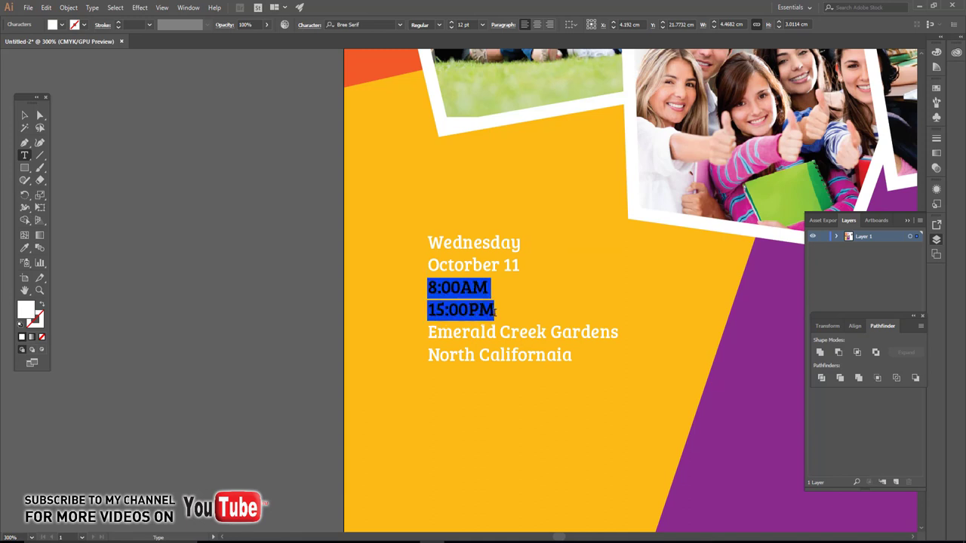
key(Delete)
click(26, 116)
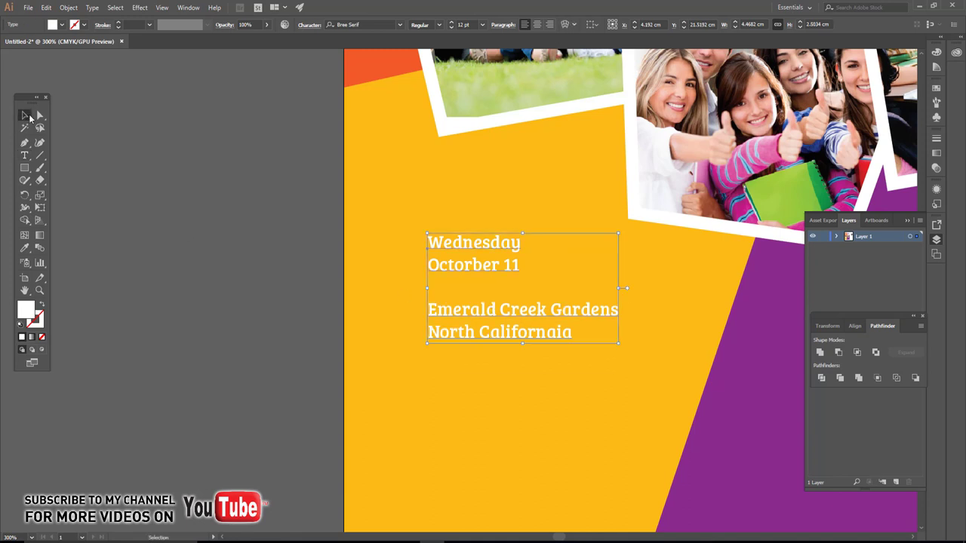
Duplicate the date block to the right and fill it with the 8:00AM and 15:00PM times.
drag(485, 245, 601, 245)
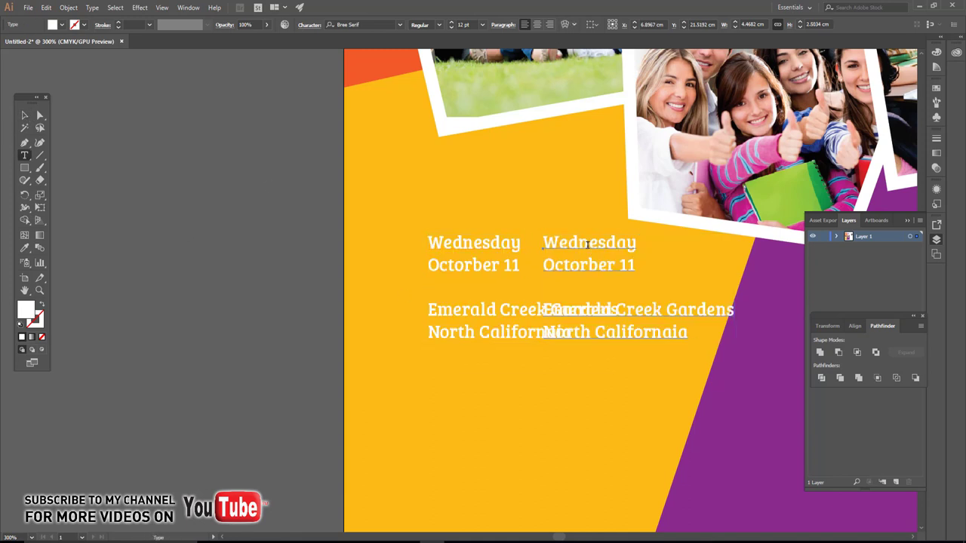
double_click(581, 245)
key(ctrl+a)
key(ctrl+v)
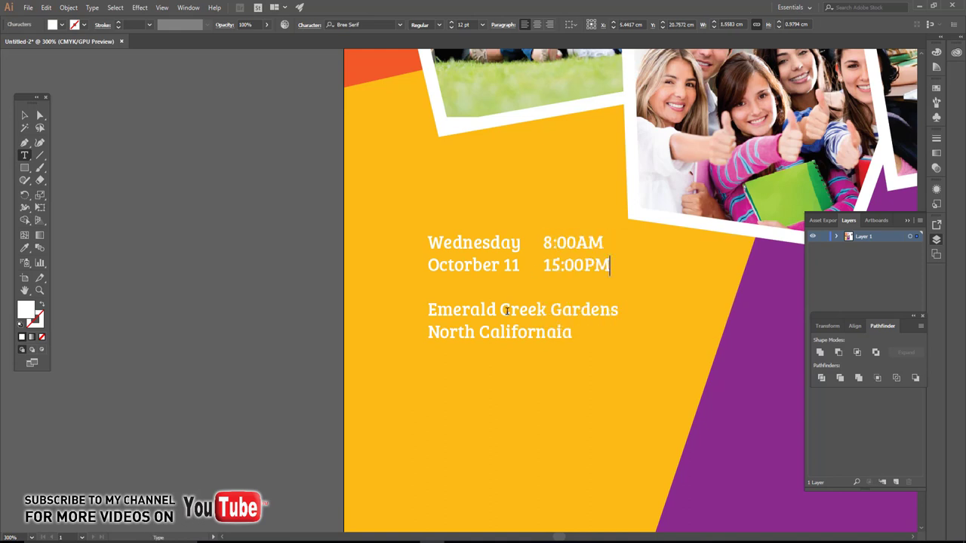
key(BackSpace)
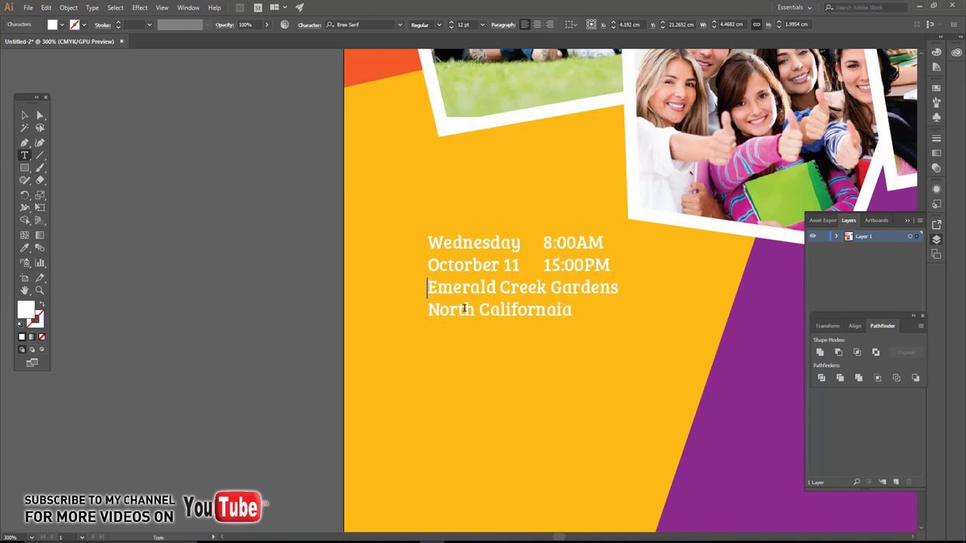
Shrink the Emerald Creek Gardens address lines to 7 pt.
drag(432, 291, 582, 324)
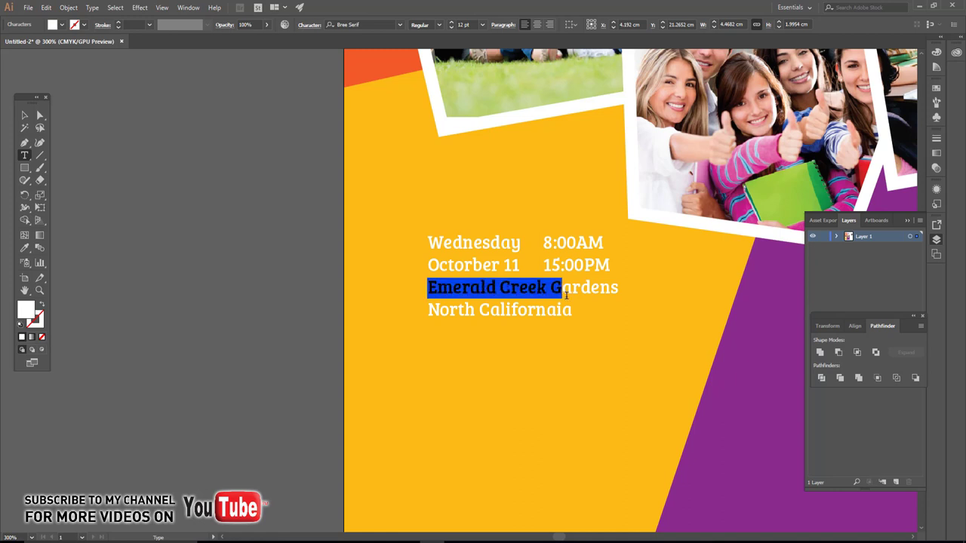
click(452, 28)
click(452, 28)
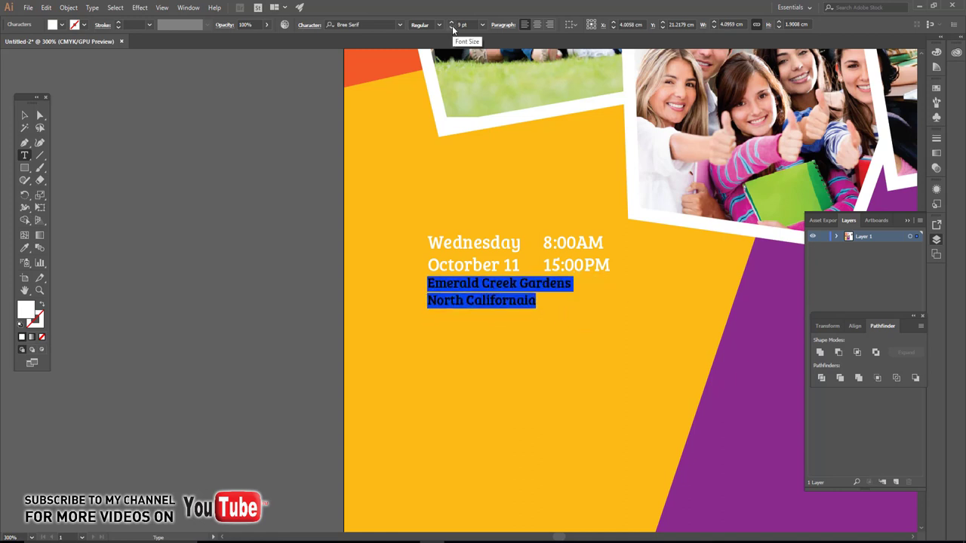
click(452, 28)
click(452, 28)
click(452, 28)
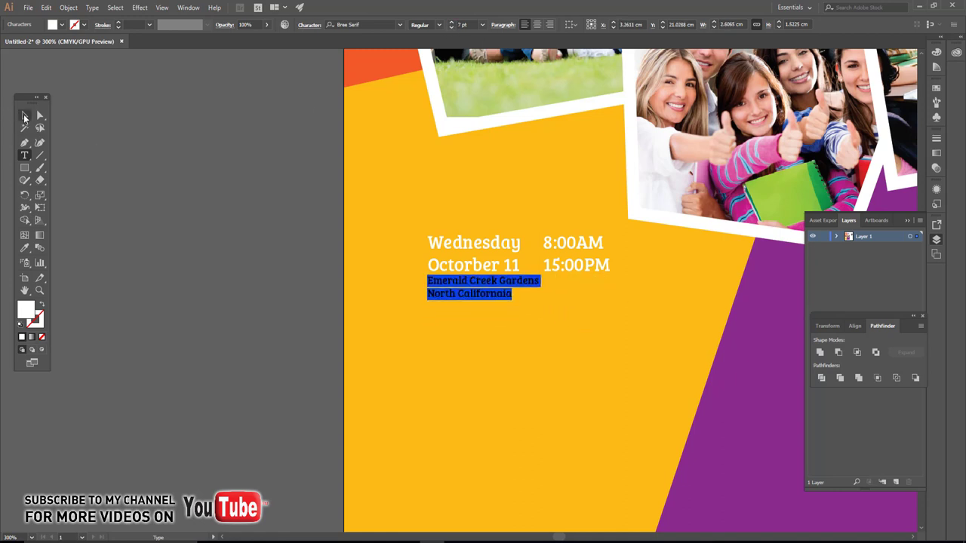
click(24, 116)
click(75, 149)
scroll(414, 291, up, 1)
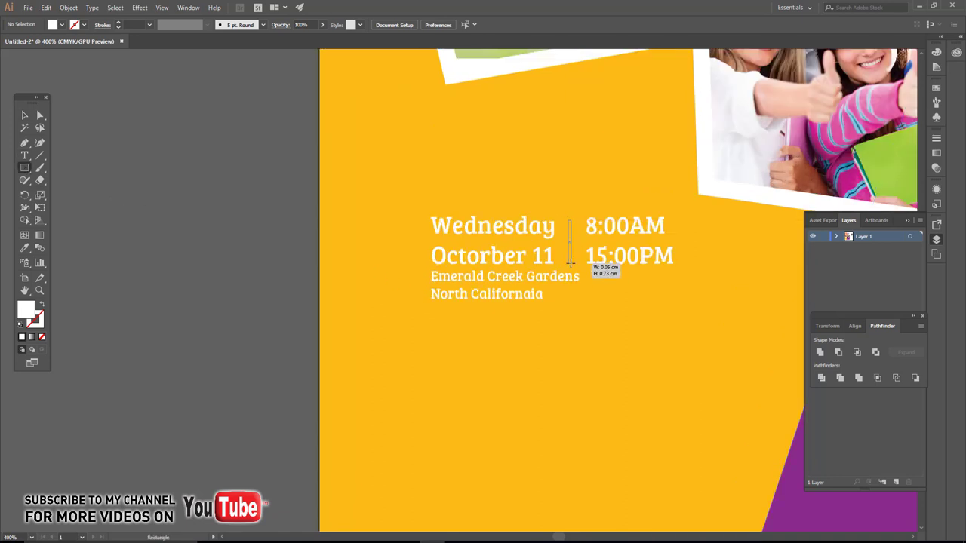
Draw a thin divider between date and times and group it with both text blocks.
drag(570, 258, 571, 264)
click(24, 116)
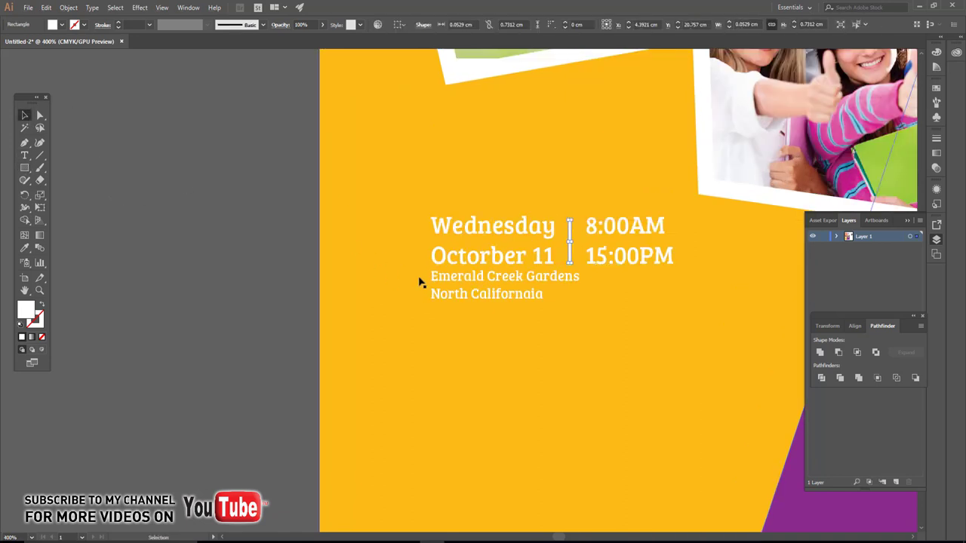
shift+click(464, 276)
shift+click(587, 263)
key(ctrl+g)
Enlarge the date, time and divider group slightly.
scroll(556, 282, down, 1)
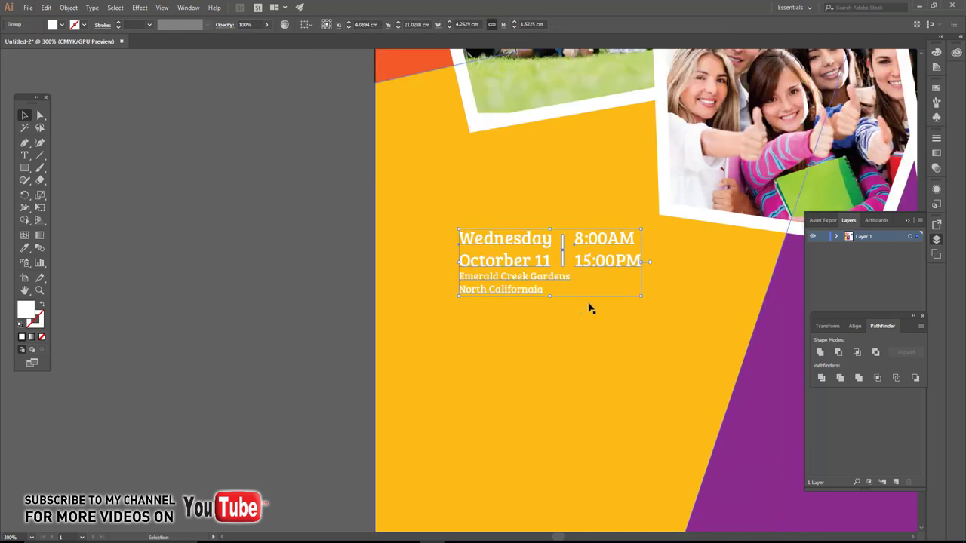
drag(639, 300, 659, 303)
click(300, 280)
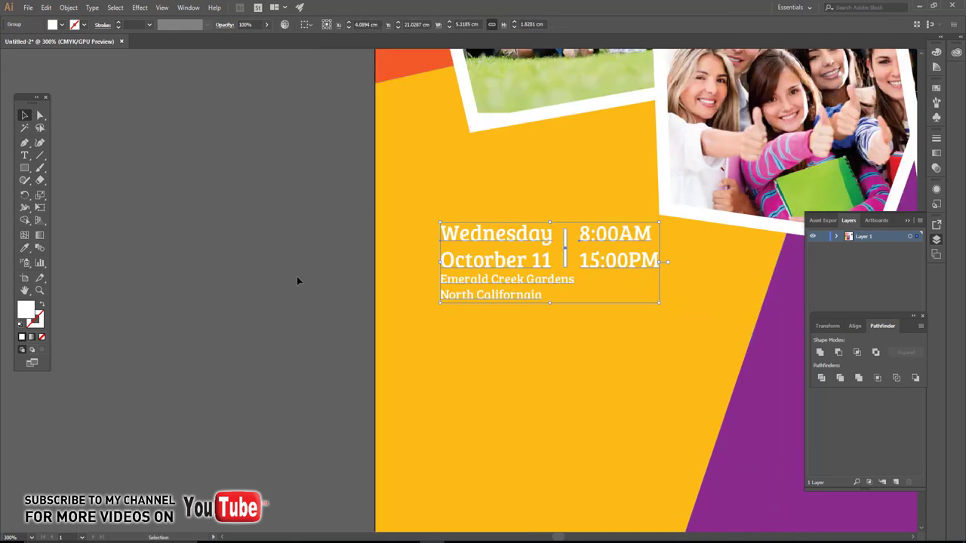
scroll(402, 314, right, 3)
scroll(337, 267, down, 1)
scroll(493, 283, down, 1)
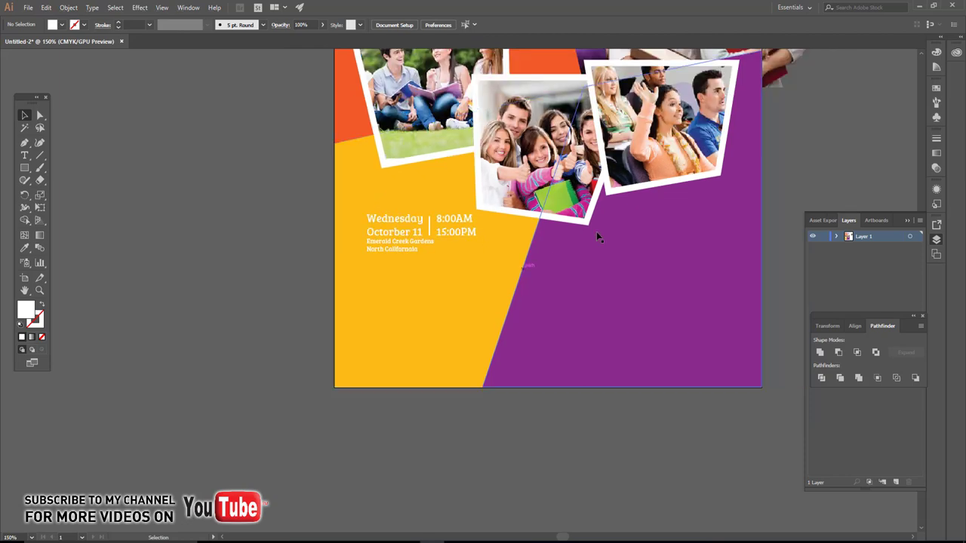
scroll(599, 237, down, 1)
Cut the program list lines out of the pasteboard text.
mouse_move(745, 94)
mouse_down()
mouse_move(686, 234)
mouse_move(659, 167)
mouse_up()
key(ctrl+c)
click(686, 234)
key(BackSpace)
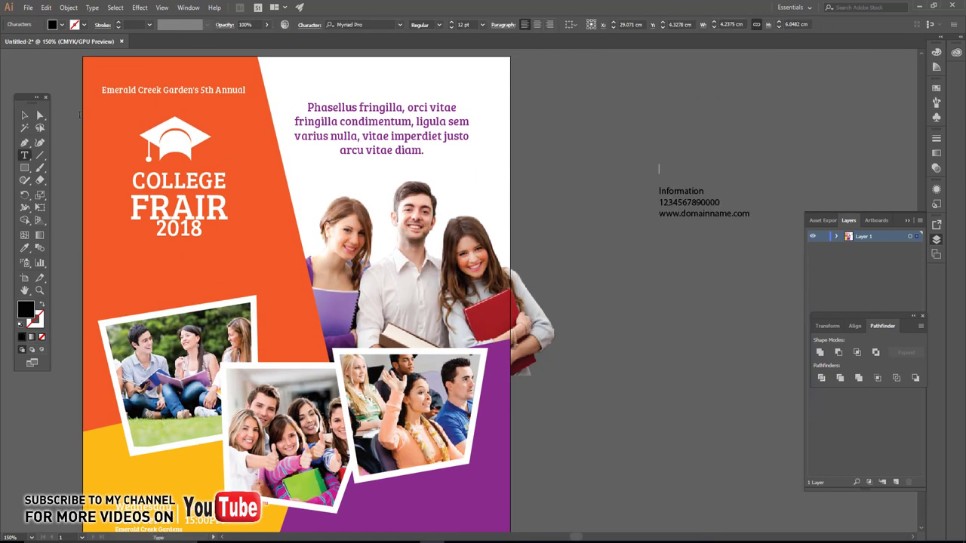
key(Escape)
Duplicate the Phasellus text onto the purple panel and replace its content with the list lines.
drag(215, 160, 264, 157)
mouse_move(432, 128)
mouse_down()
mouse_move(452, 483)
mouse_move(543, 335)
mouse_up()
double_click(518, 362)
key(ctrl+a)
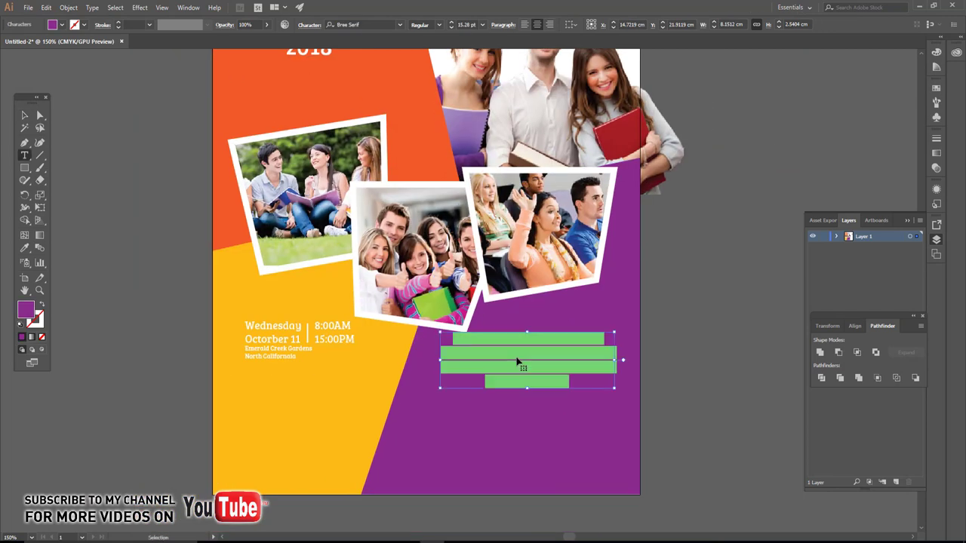
key(ctrl+v)
key(ctrl+a)
key(Escape)
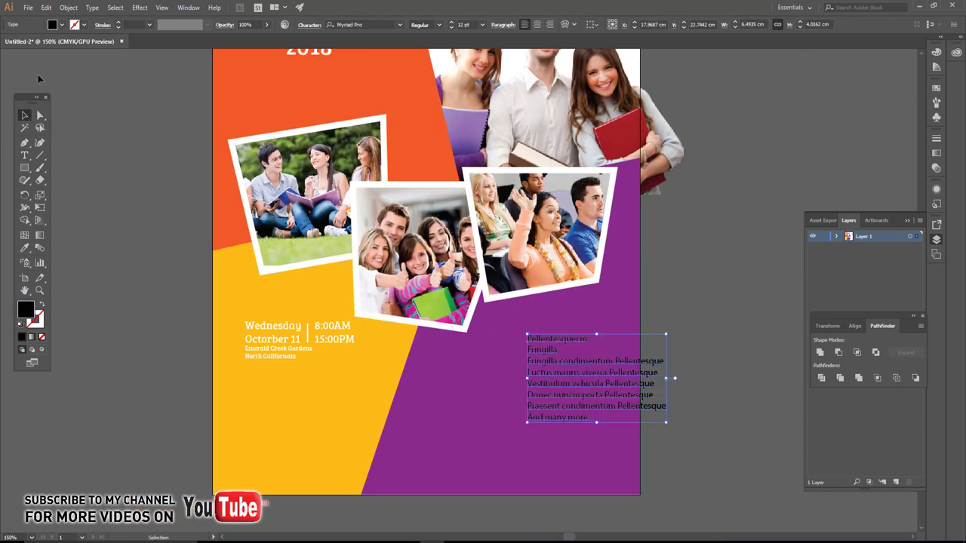
Make the list text white, centre-aligned and slightly larger.
click(62, 25)
click(20, 45)
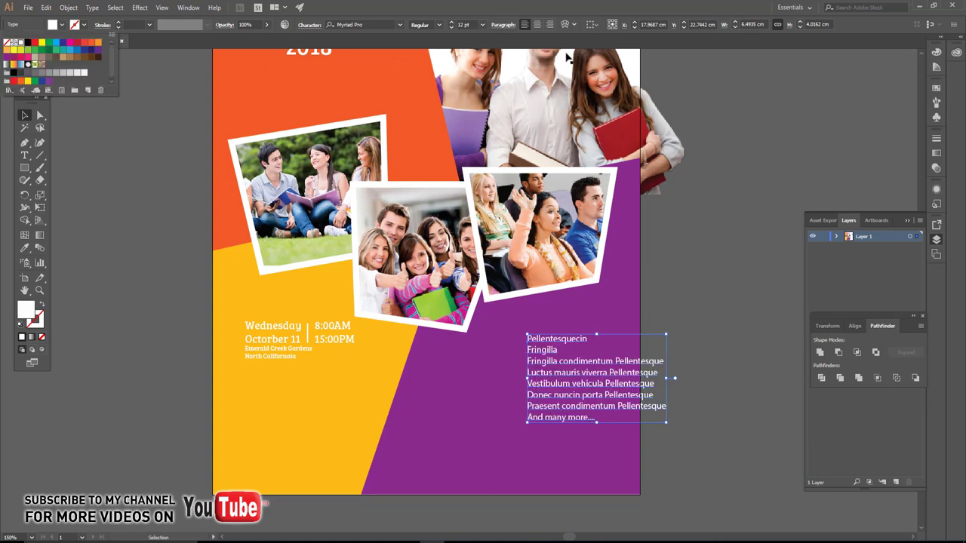
click(538, 26)
click(689, 310)
scroll(603, 309, down, 1)
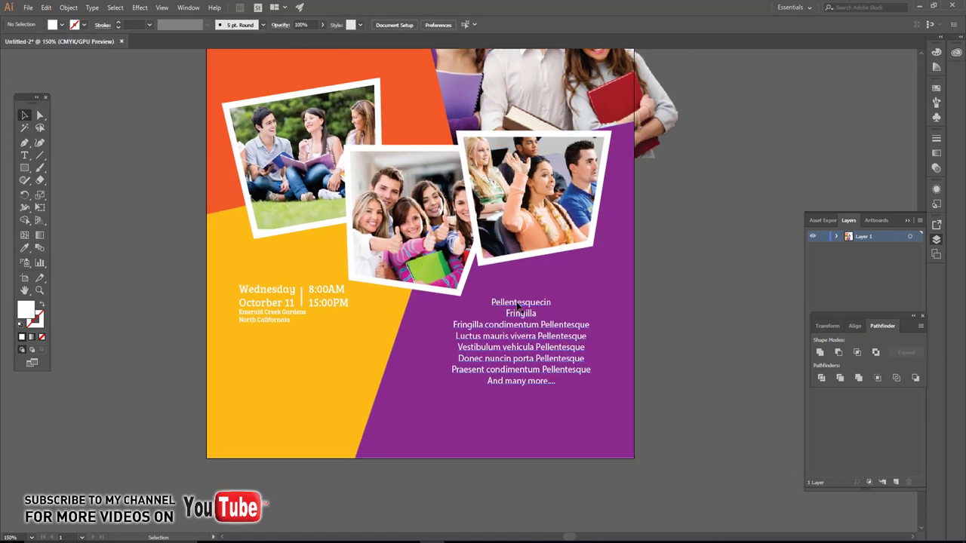
click(519, 305)
drag(592, 389, 618, 402)
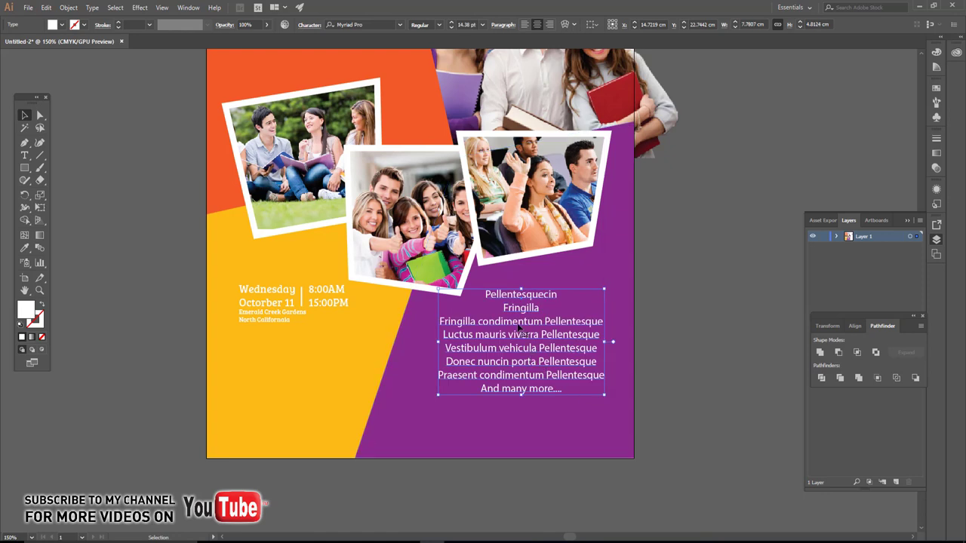
Match the list to the date text's Bree Serif style, re-centre, enlarge and lower it under the photos.
drag(500, 327, 525, 346)
key(i)
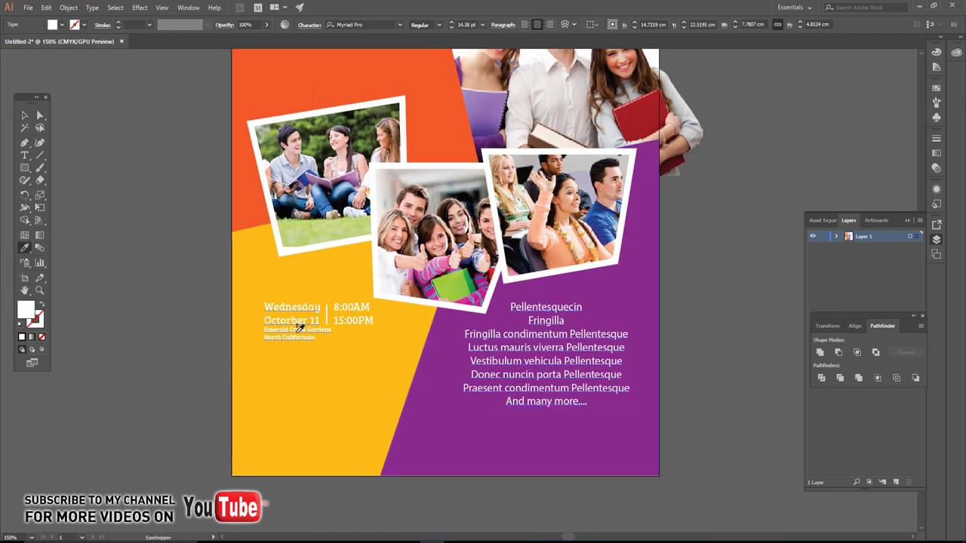
click(301, 329)
click(538, 25)
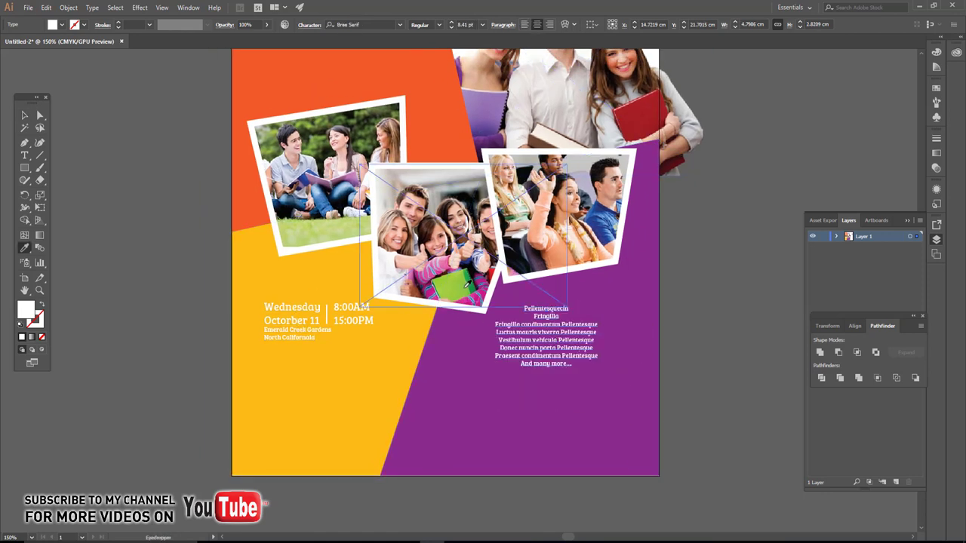
key(v)
drag(599, 370, 627, 385)
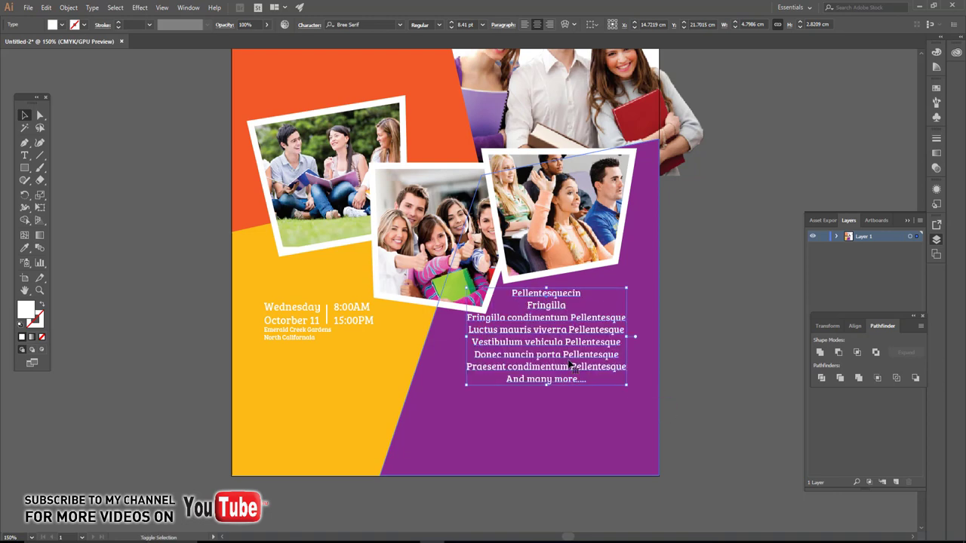
drag(547, 311, 546, 326)
click(671, 324)
Move the Information, phone and website lines onto the purple panel and give them the list's white centred style.
scroll(673, 322, down, 1)
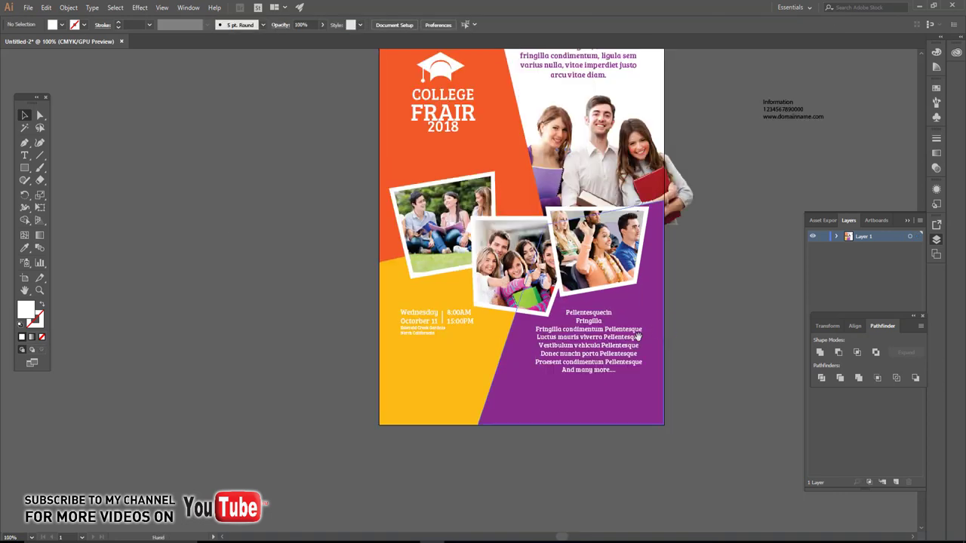
scroll(675, 226, right, 3)
drag(665, 154, 467, 445)
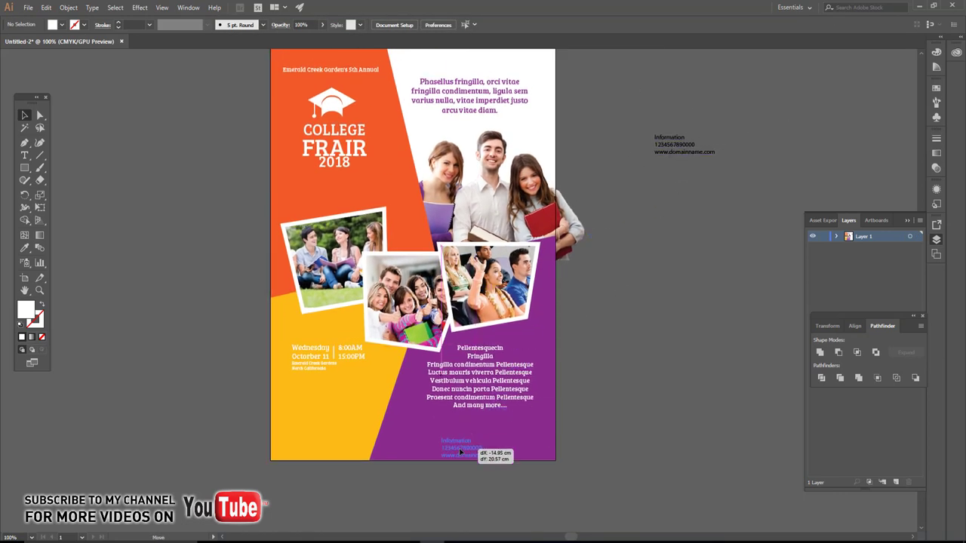
key(i)
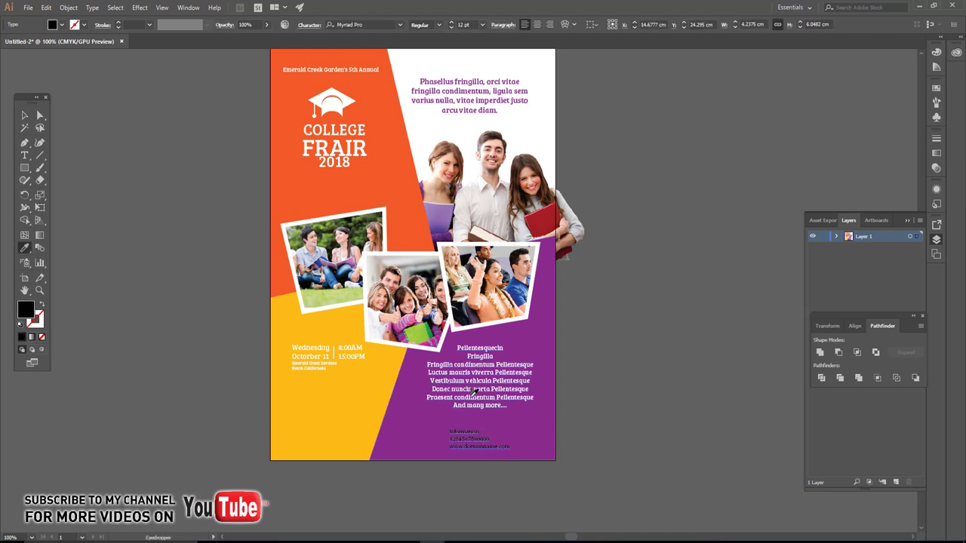
click(474, 405)
key(t)
key(Up)
key(Up)
key(Up)
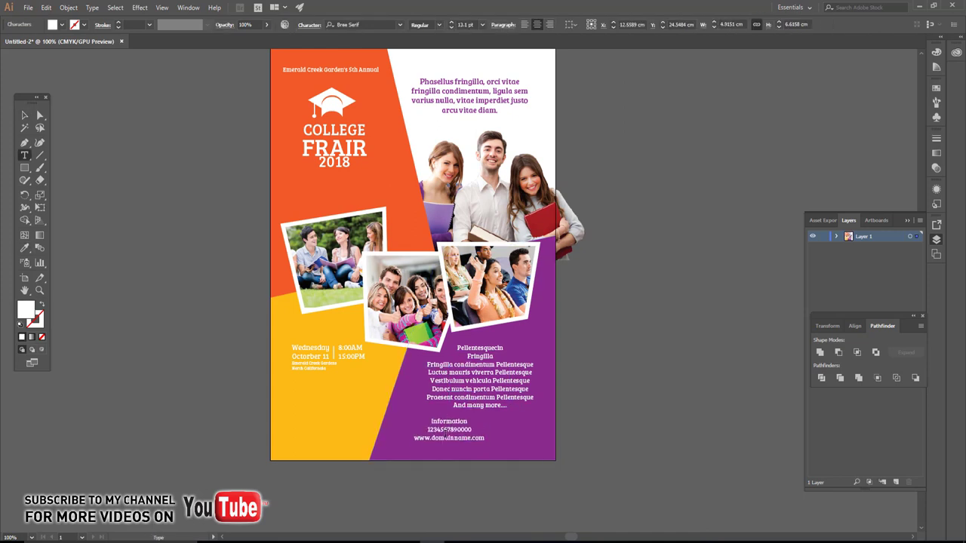
key(Up)
key(Up)
key(Up)
key(Up)
key(Up)
key(Up)
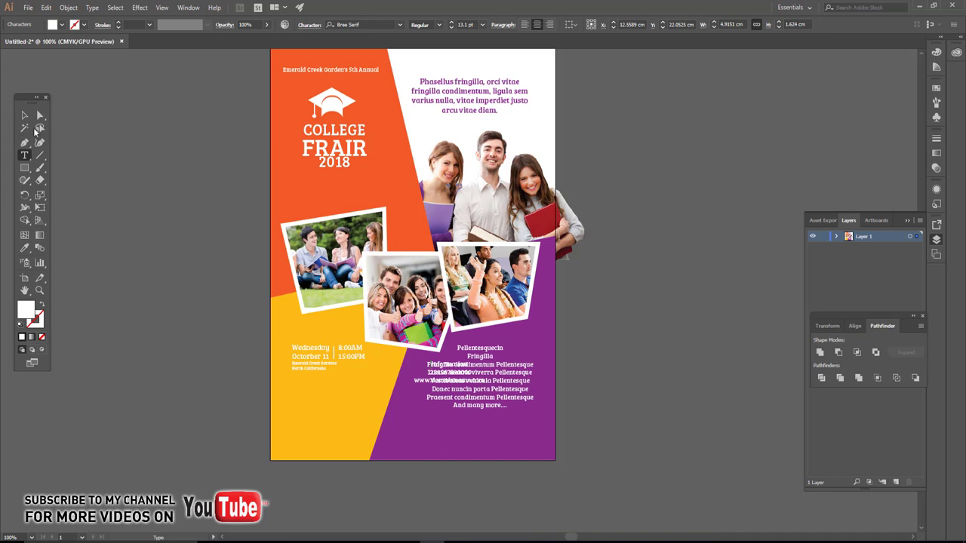
Position the Information block centred beneath the list at the bottom of the panel.
click(25, 116)
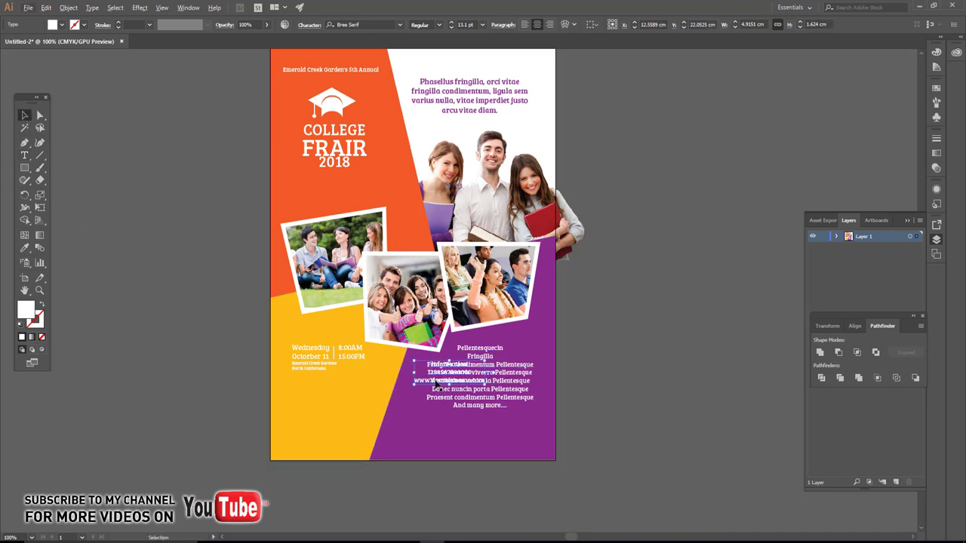
scroll(437, 384, down, 3)
drag(435, 292, 464, 377)
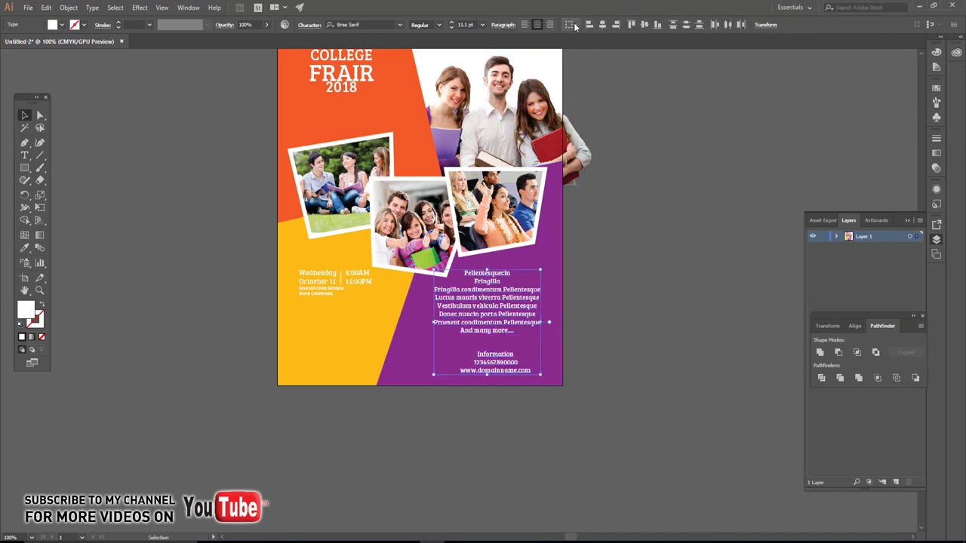
click(621, 204)
scroll(596, 249, left, 3)
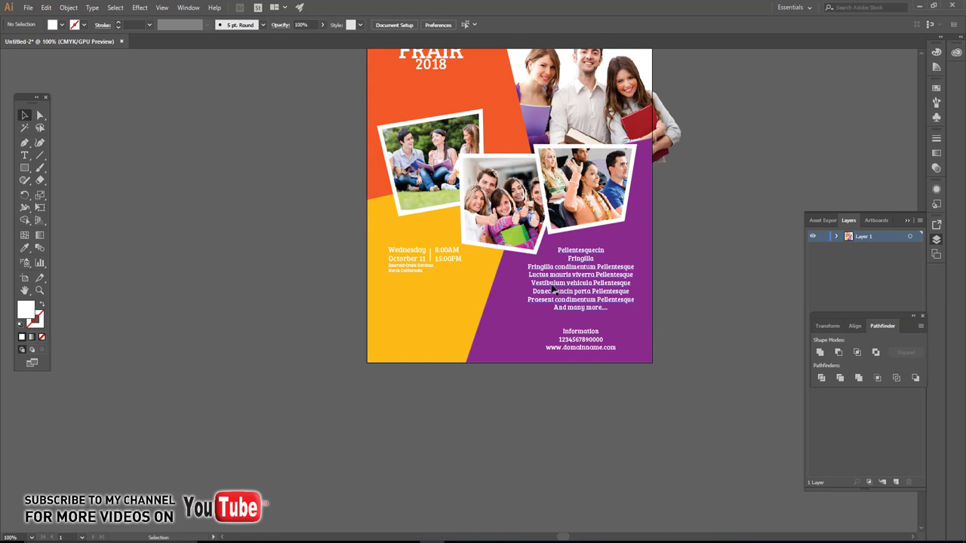
scroll(474, 400, up, 1)
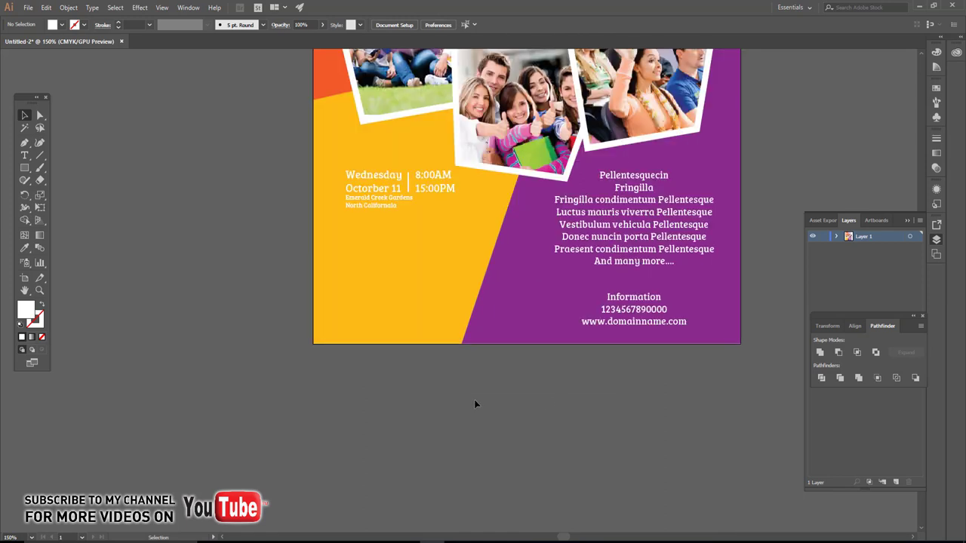
scroll(516, 359, up, 2)
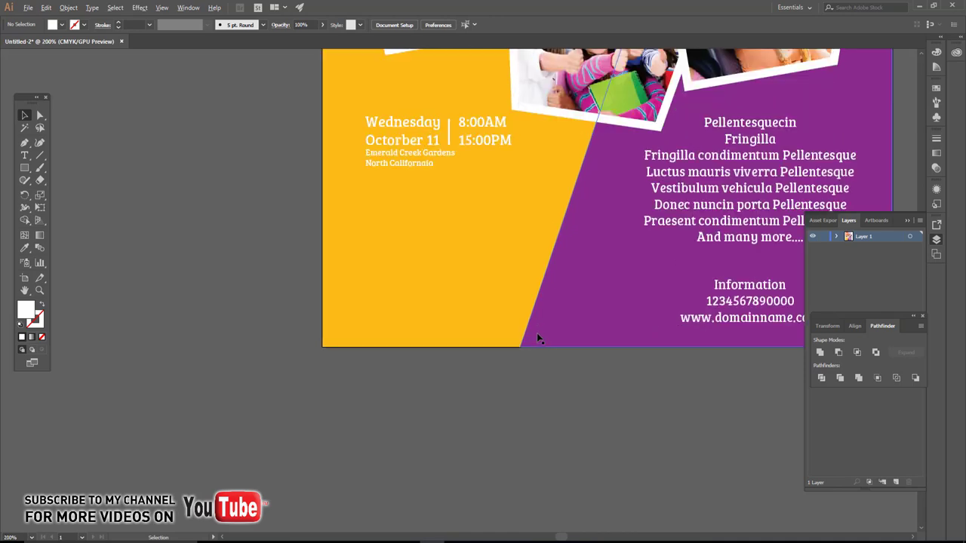
scroll(537, 333, up, 2)
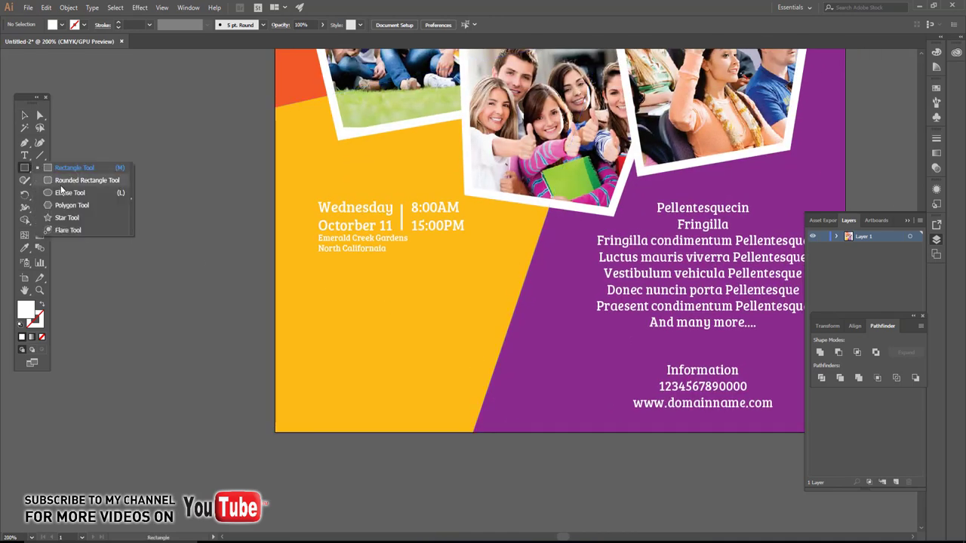
Draw a circle about 3.7 cm across below the date text and fill it with the flyer's orange.
drag(31, 169, 61, 189)
drag(469, 292, 561, 385)
click(25, 115)
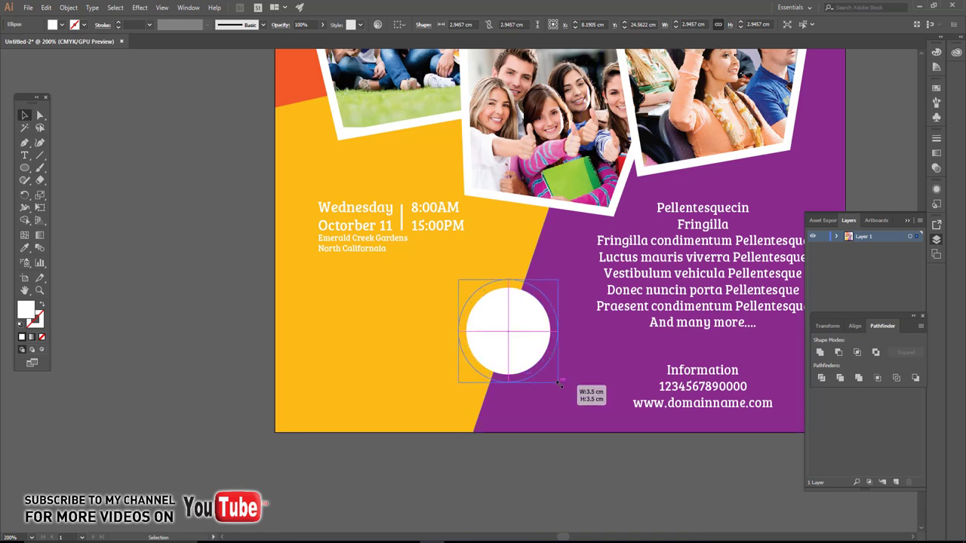
key(ctrl+minus)
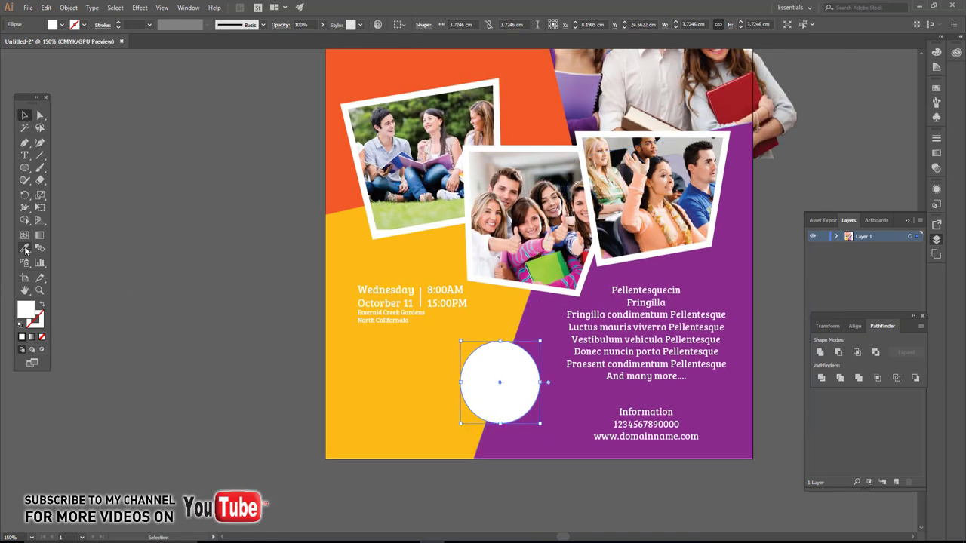
click(25, 249)
click(340, 143)
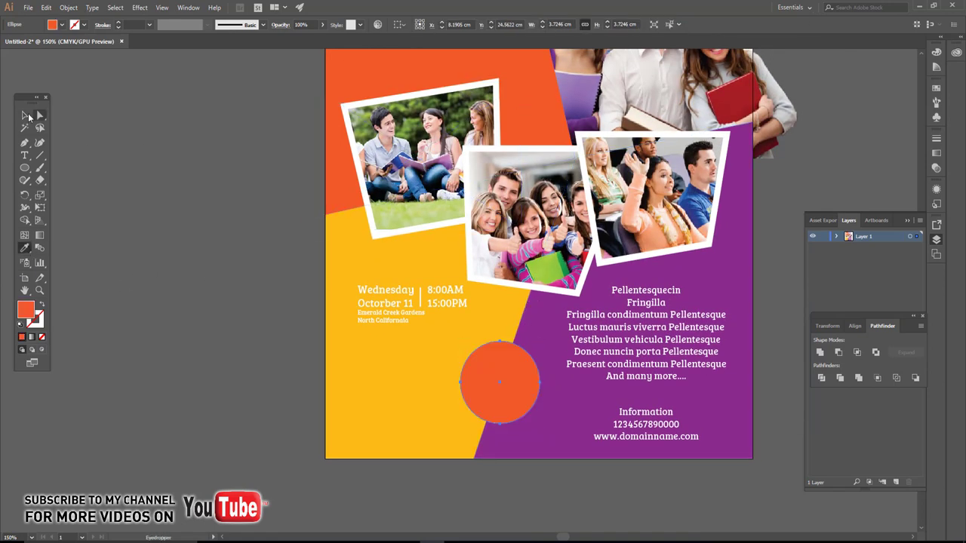
click(25, 115)
click(261, 324)
alt+scroll(414, 432, up, 1)
scroll(436, 379, down, 1)
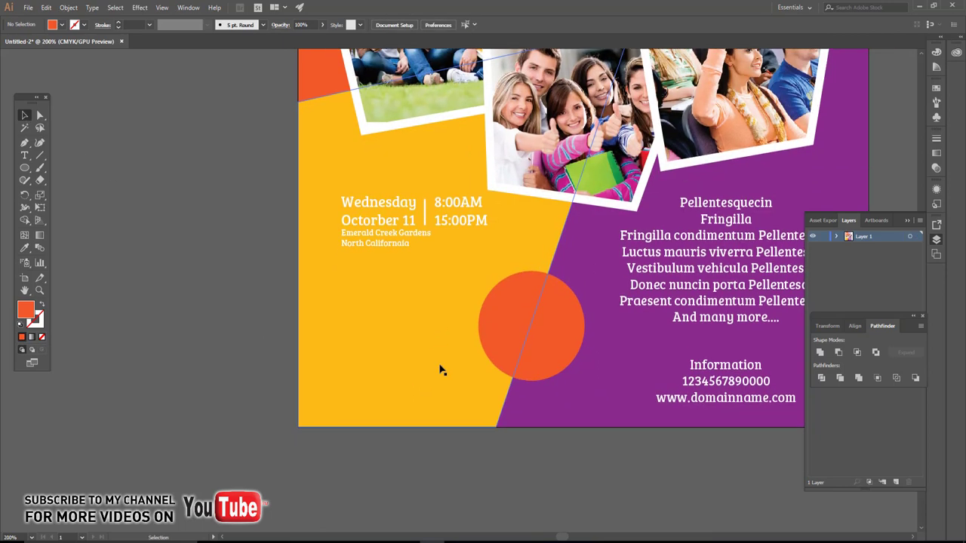
alt+scroll(440, 368, up, 1)
scroll(445, 368, up, 1)
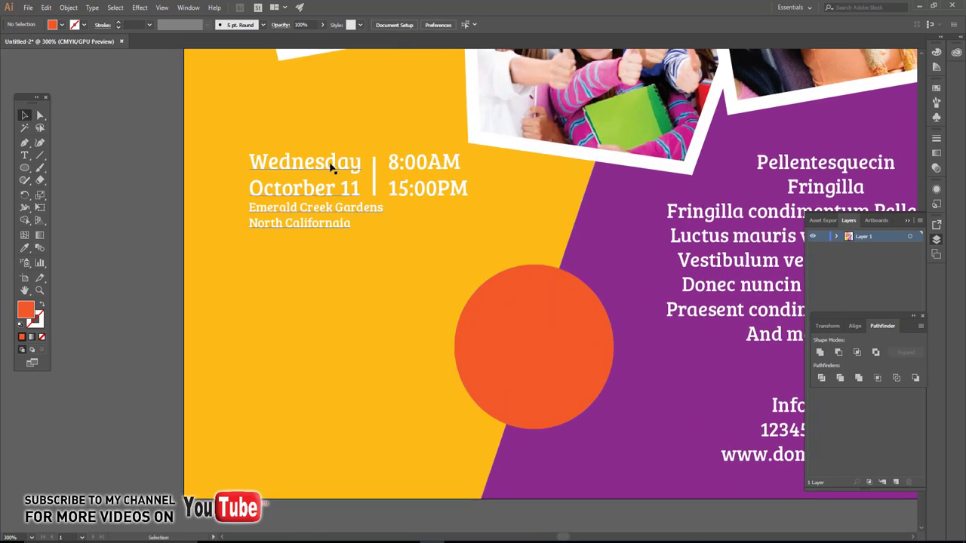
Copy the contact lines onto the orange circle and retype them as GET PRIZE.
mouse_move(773, 408)
alt+mouse_down()
mouse_move(485, 355)
mouse_move(504, 329)
alt+mouse_up()
double_click(520, 332)
key(ctrl+a)
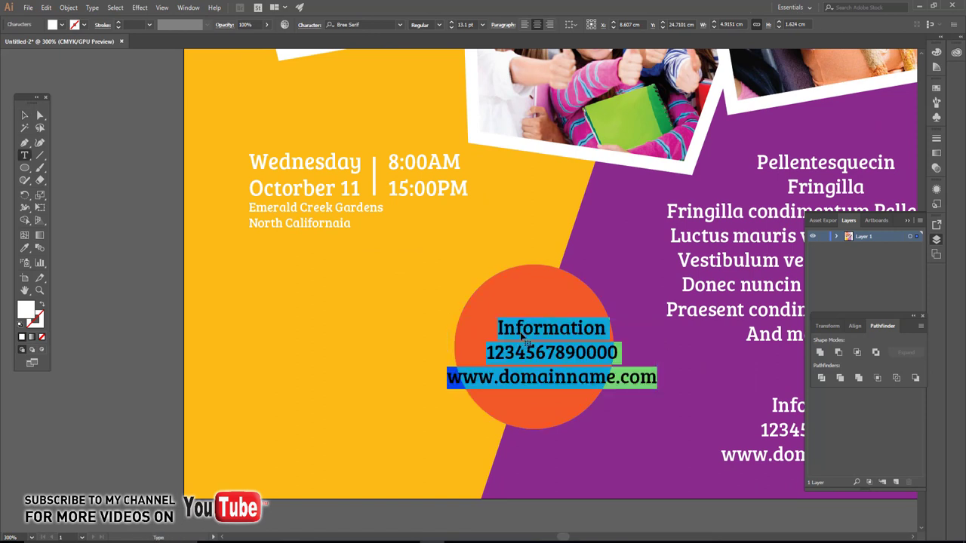
text(F)
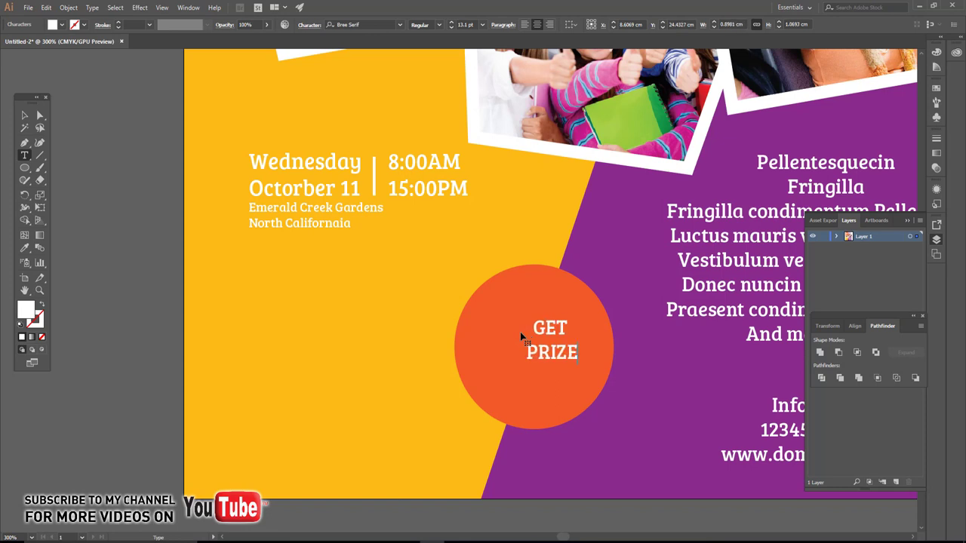
Scale GET PRIZE to about twice its size, centre it in the circle and tighten its leading.
key(ctrl+a)
click(24, 116)
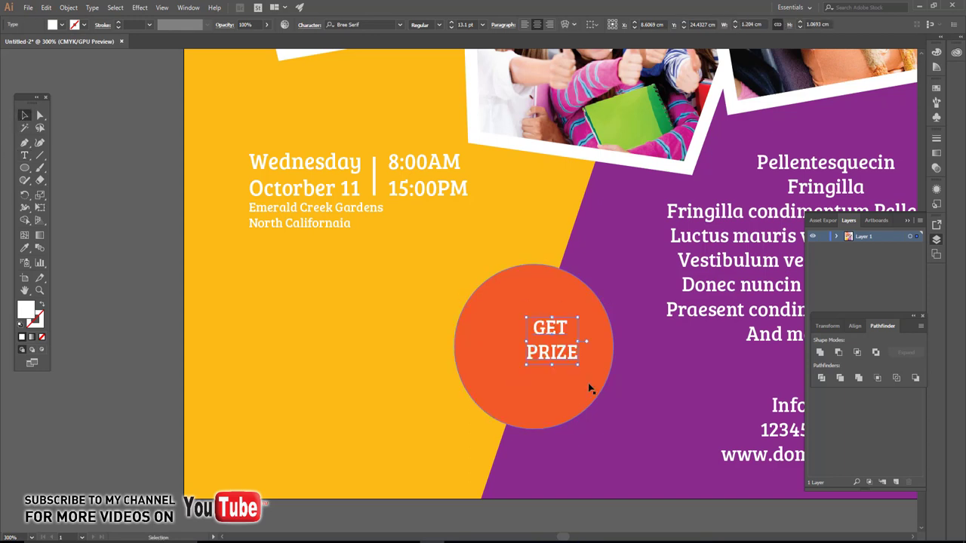
drag(579, 366, 607, 386)
drag(565, 336, 536, 342)
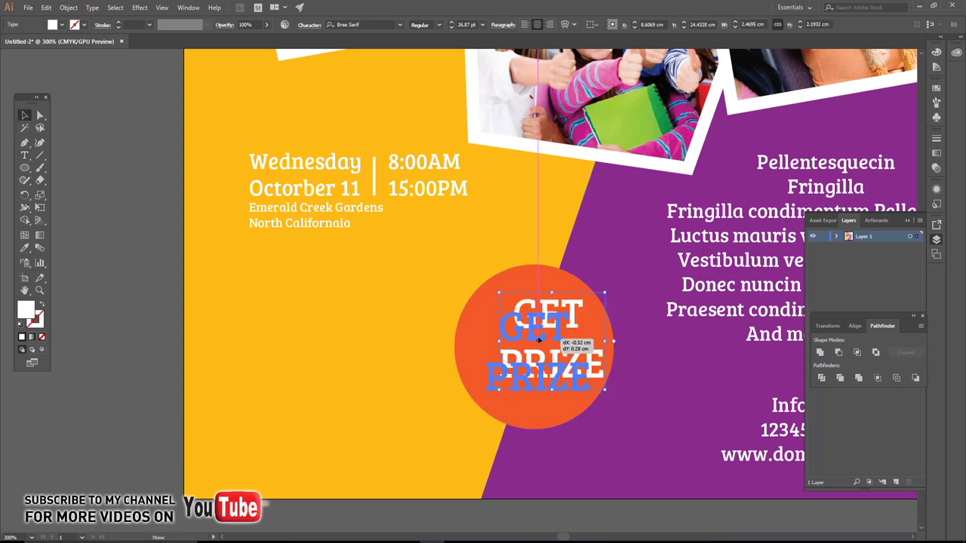
key(alt+Up)
key(alt+Up)
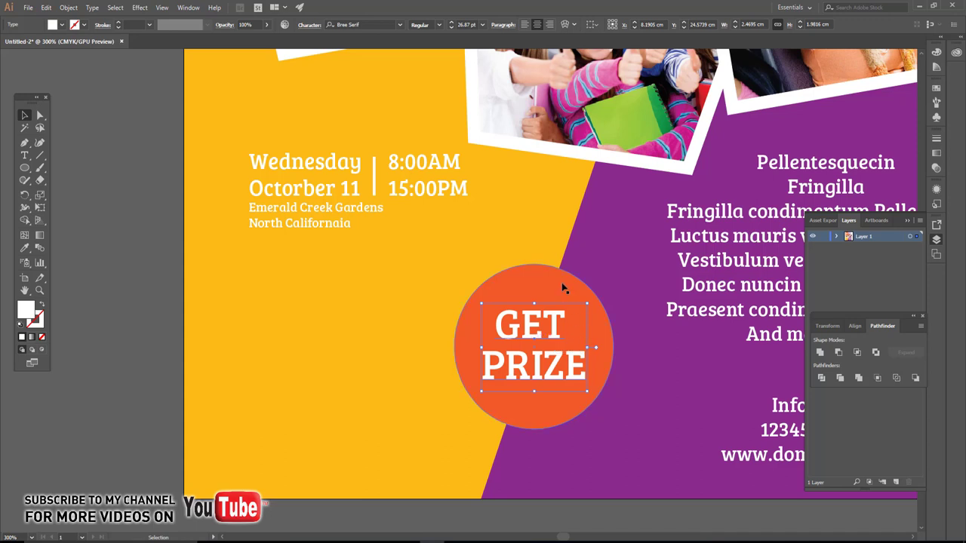
click(562, 288)
Add a default drop shadow to the orange GET PRIZE circle.
click(137, 9)
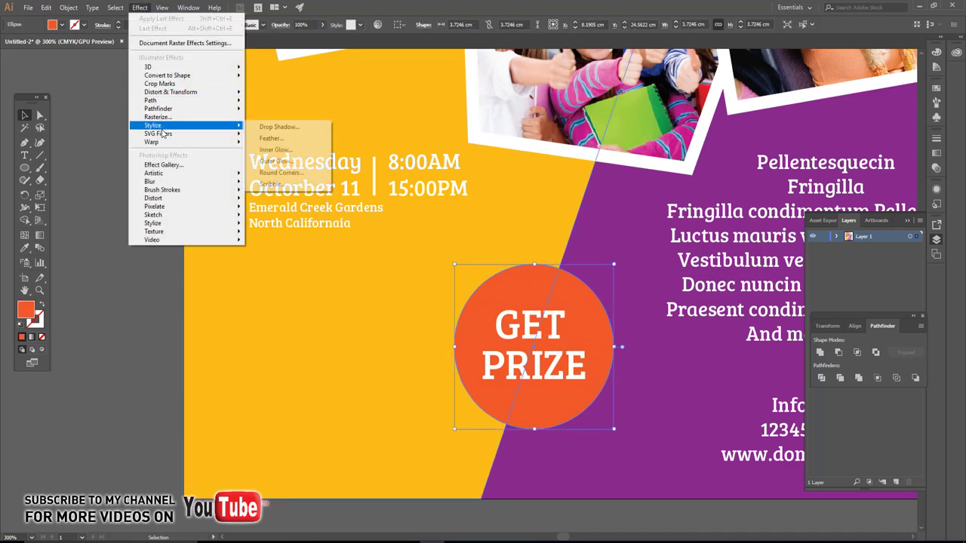
click(281, 127)
click(199, 330)
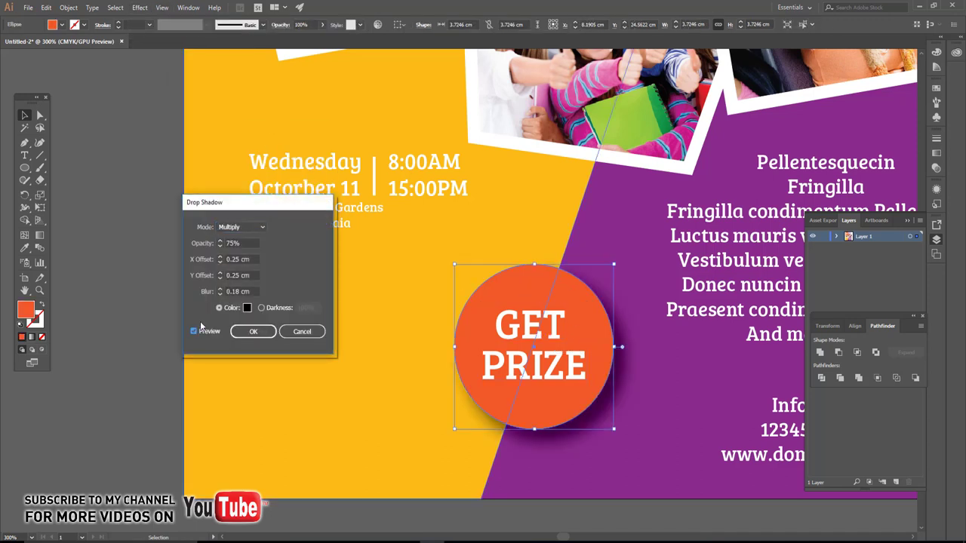
click(253, 332)
click(155, 307)
key(ctrl+0)
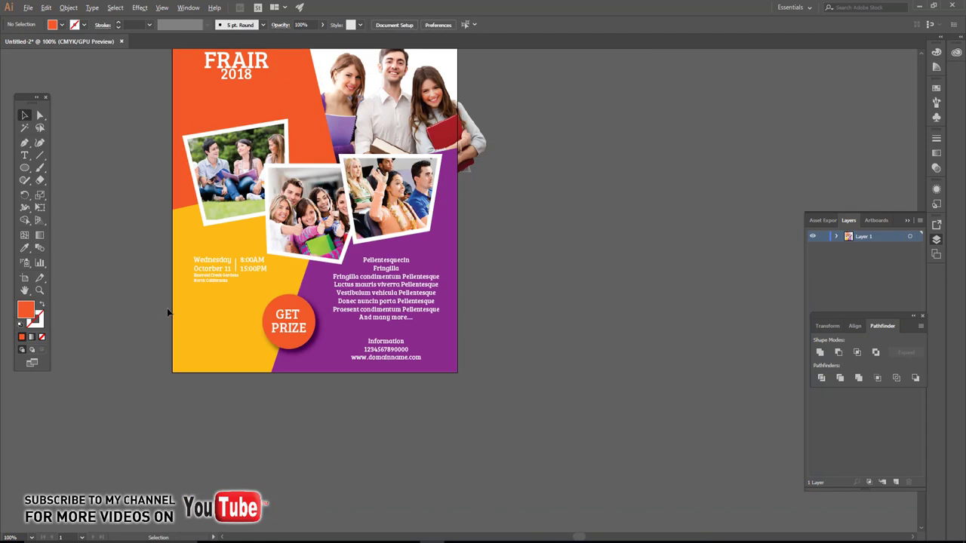
Give the right group photo a drop shadow with 0.1 cm X and Y offsets.
click(445, 249)
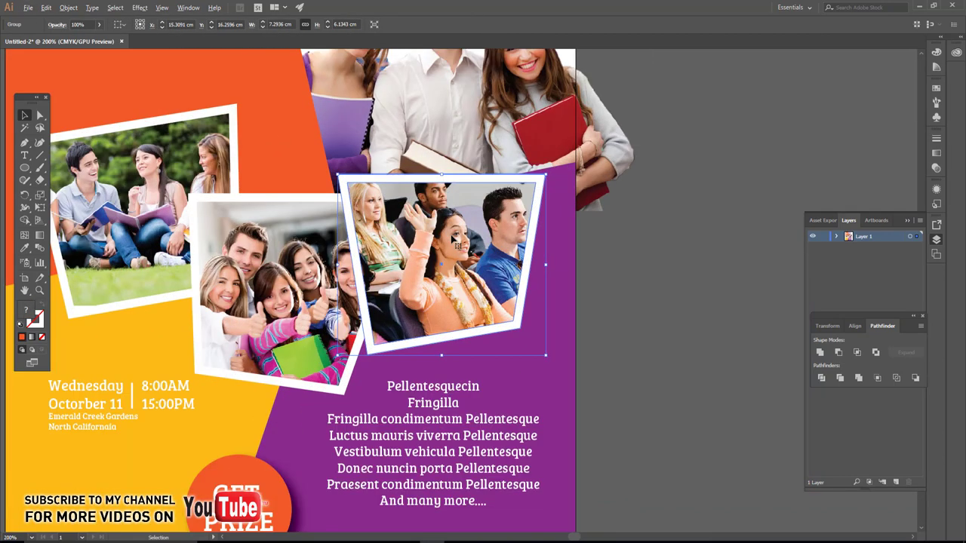
key(ctrl+plus)
click(115, 8)
mouse_move(140, 7)
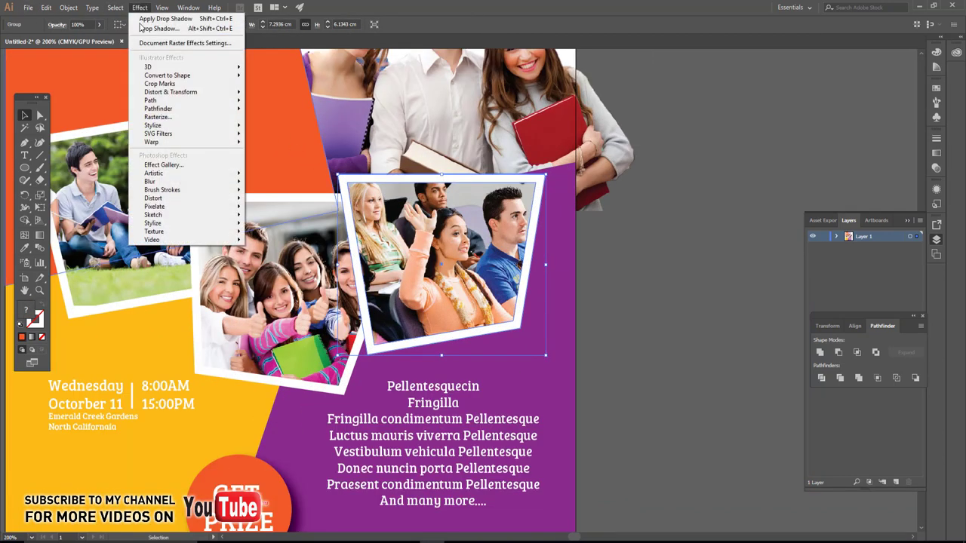
click(277, 127)
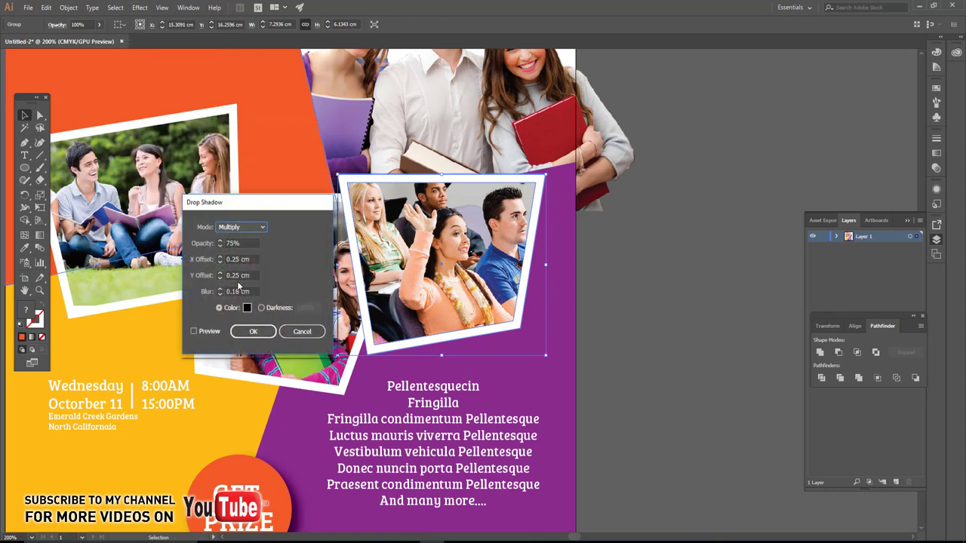
double_click(239, 259)
text(1)
key(Tab)
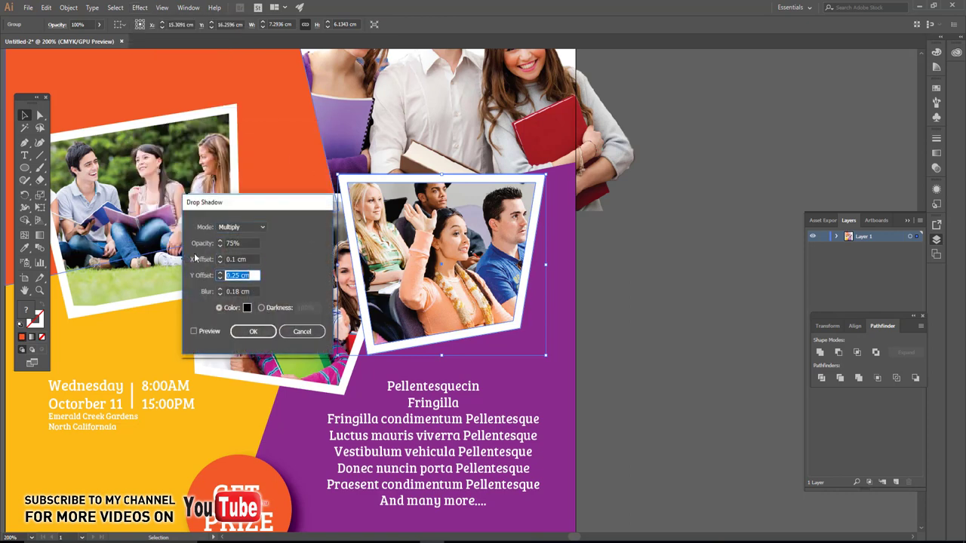
text(0.1)
key(Tab)
click(212, 337)
click(254, 331)
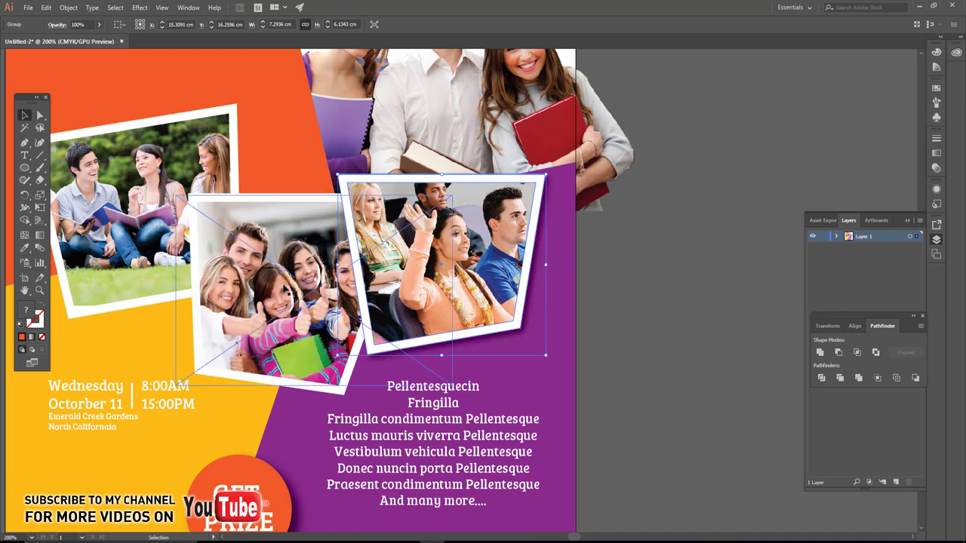
Reapply the same drop shadow to the middle and top-left photos.
click(255, 200)
click(139, 8)
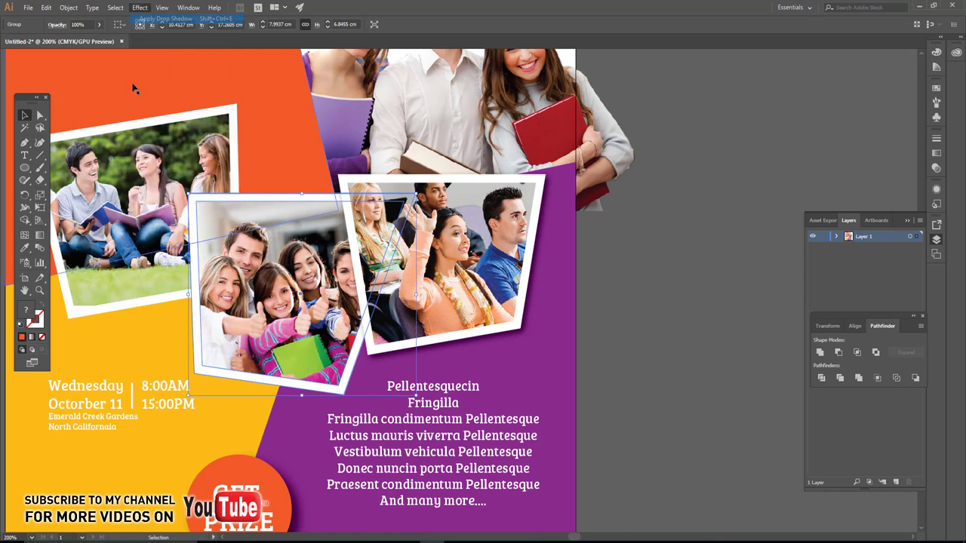
click(139, 160)
click(139, 8)
click(149, 20)
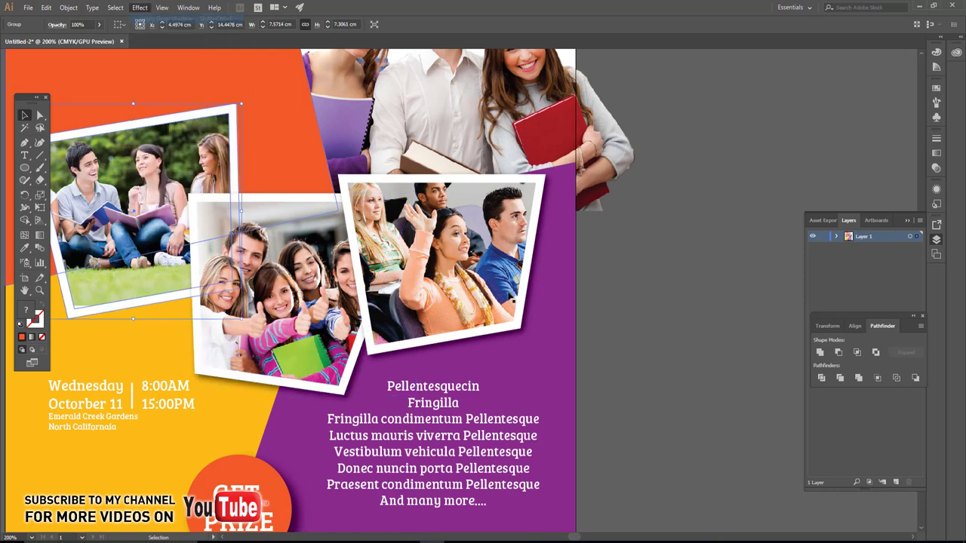
click(668, 306)
key(ctrl+1)
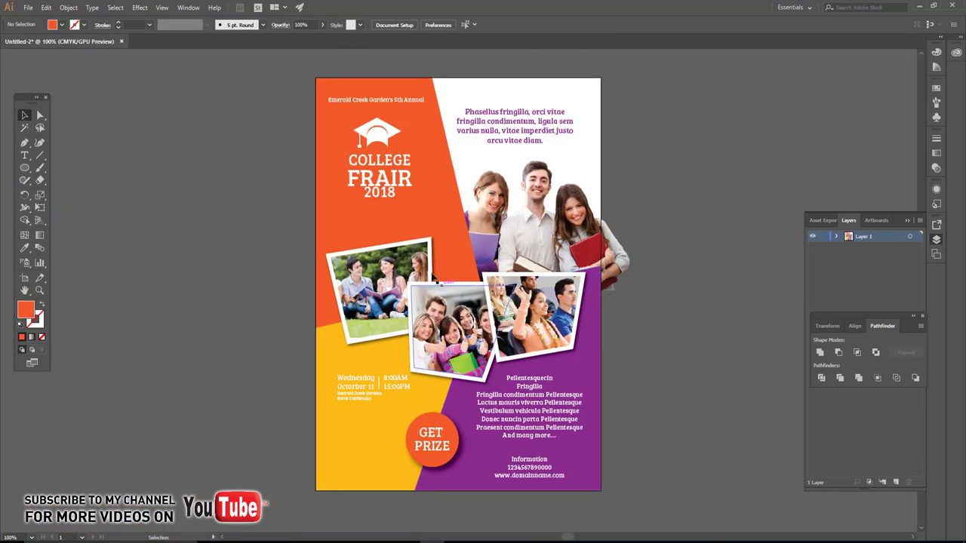
Enlarge the graduation cap and COLLEGE FRAIR 2018 title and move them down.
click(380, 195)
drag(379, 196, 423, 219)
shift+click(378, 135)
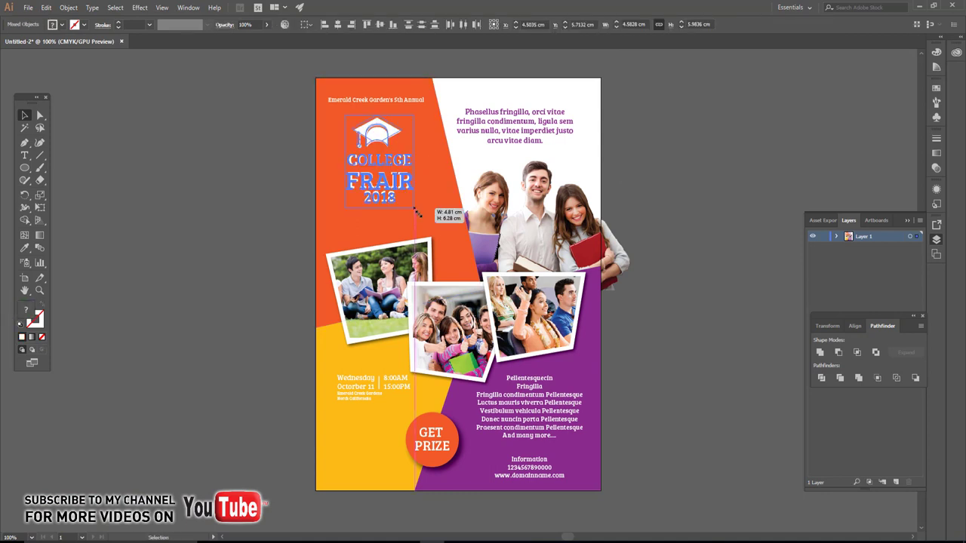
drag(404, 185, 404, 197)
click(242, 276)
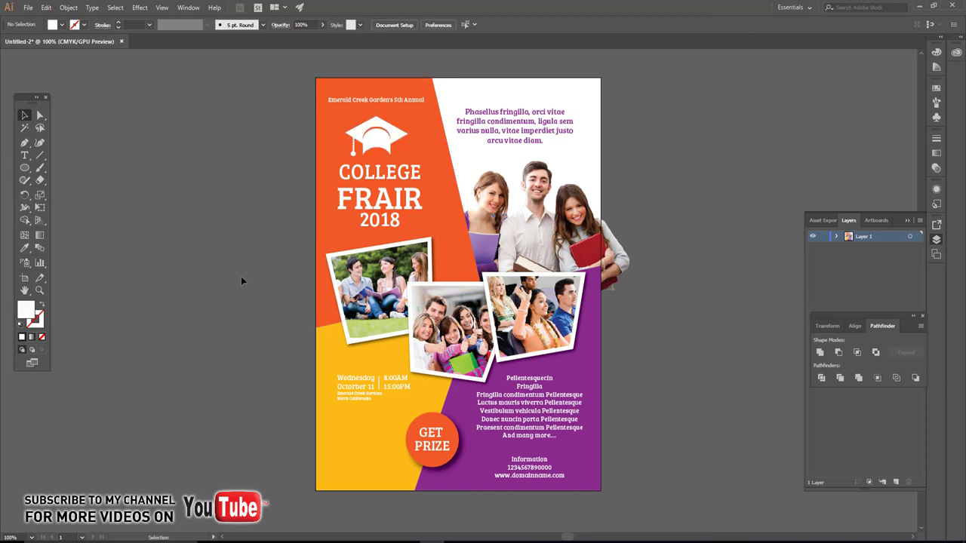
scroll(241, 276, down, 3)
scroll(365, 337, up, 3)
Nudge the date and location text down and enlarge the Information contact text.
click(369, 339)
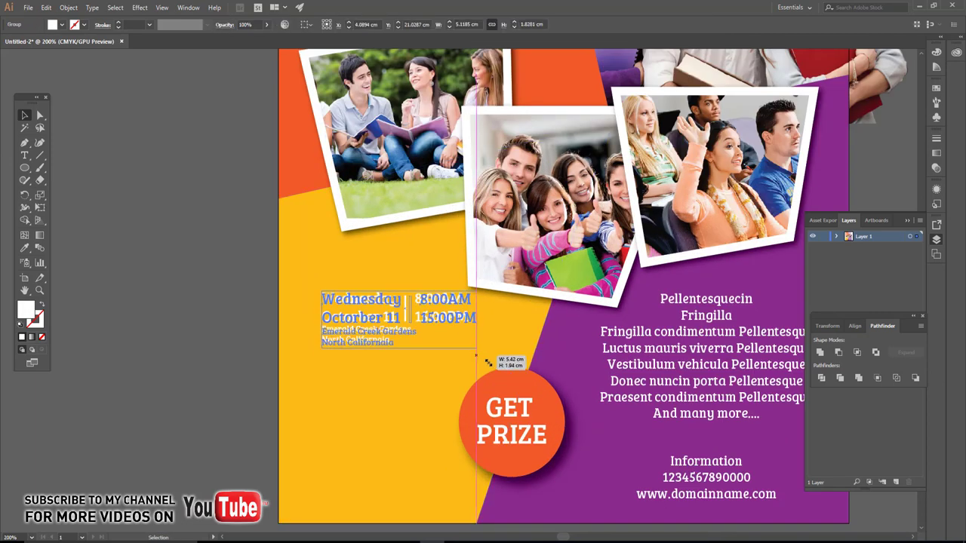
drag(407, 334, 407, 352)
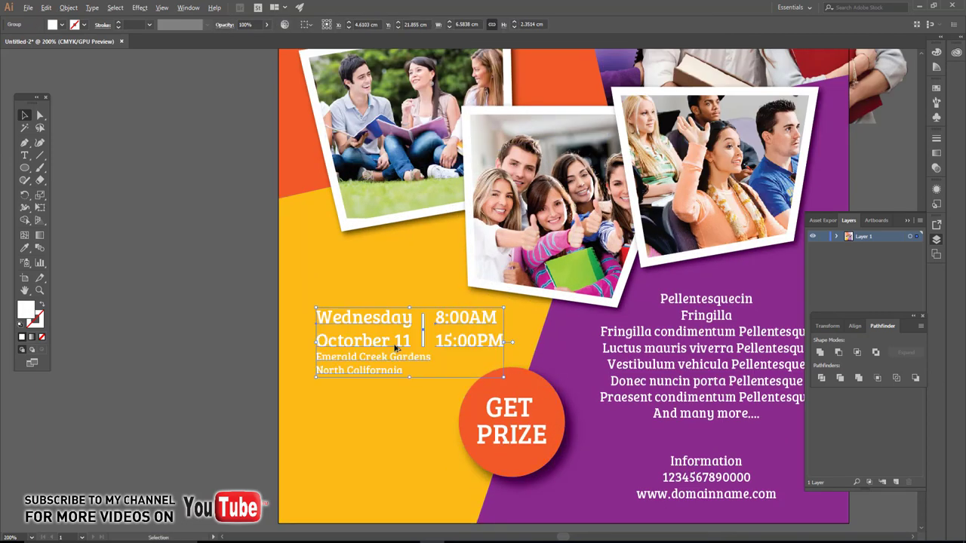
scroll(414, 337, down, 3)
click(549, 394)
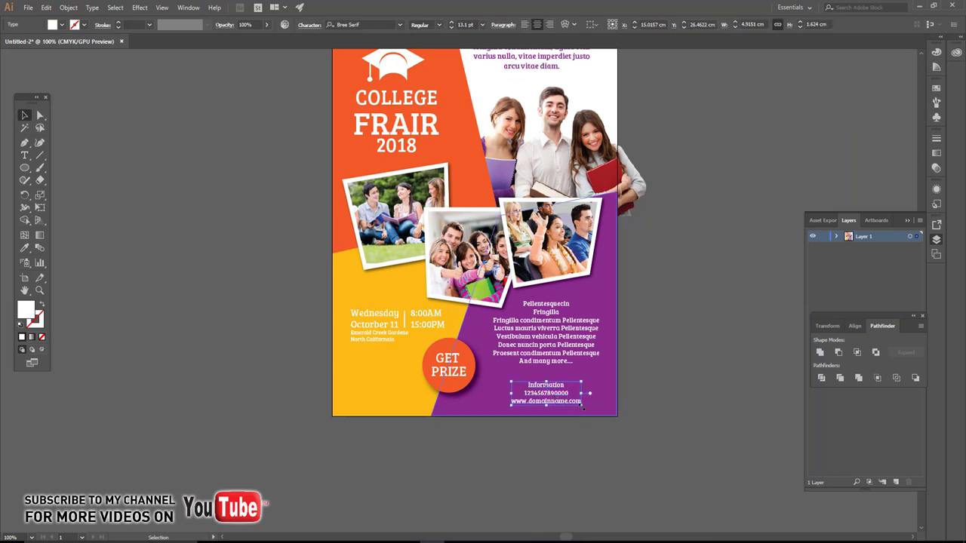
drag(584, 405, 593, 410)
click(574, 442)
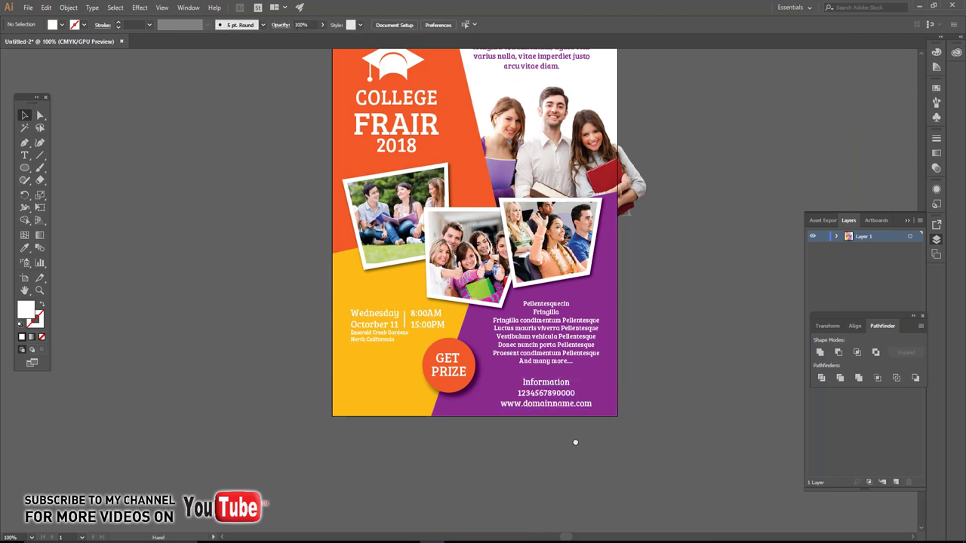
drag(575, 444, 575, 442)
drag(579, 356, 522, 369)
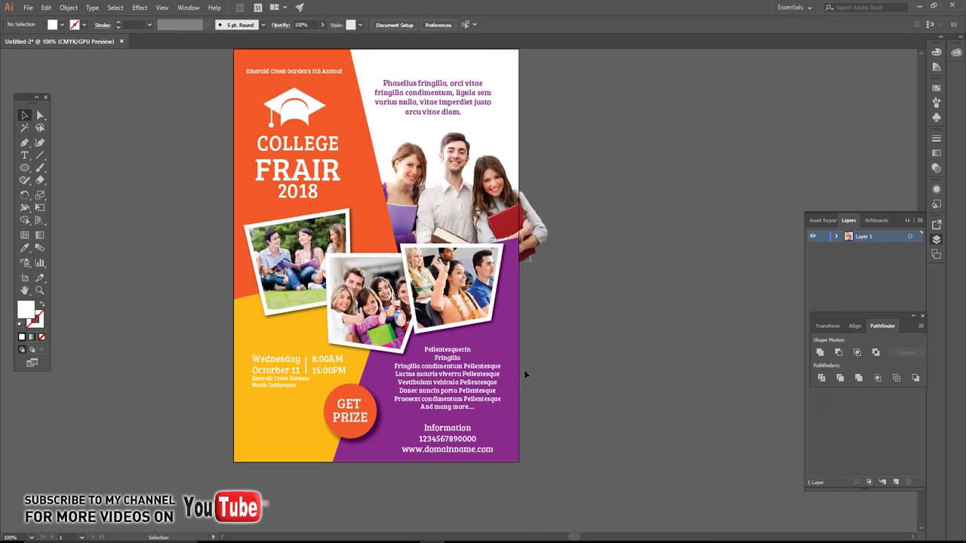
scroll(525, 368, down, 1)
Group all the flyer artwork and draw a rectangle covering the whole 20 × 28 cm artboard.
key(ctrl+a)
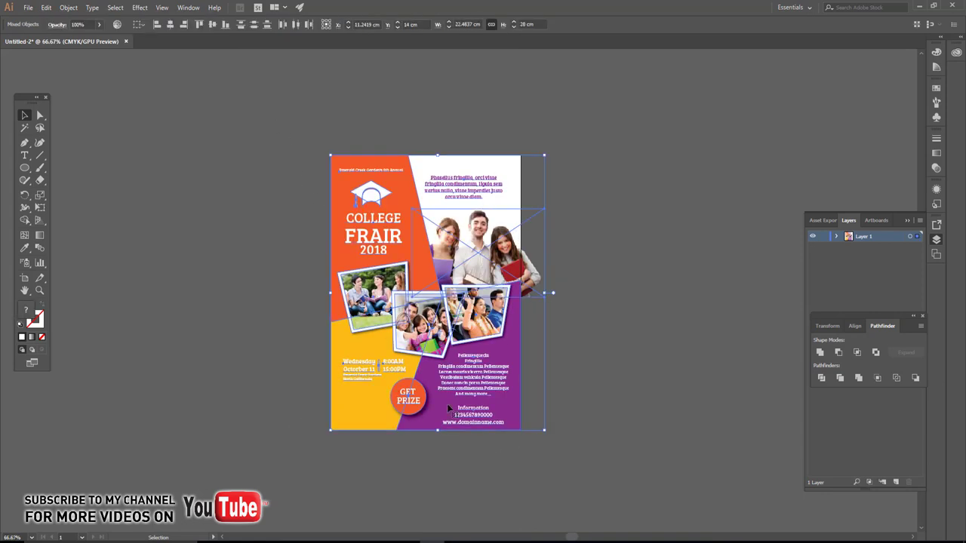
click(68, 8)
click(86, 45)
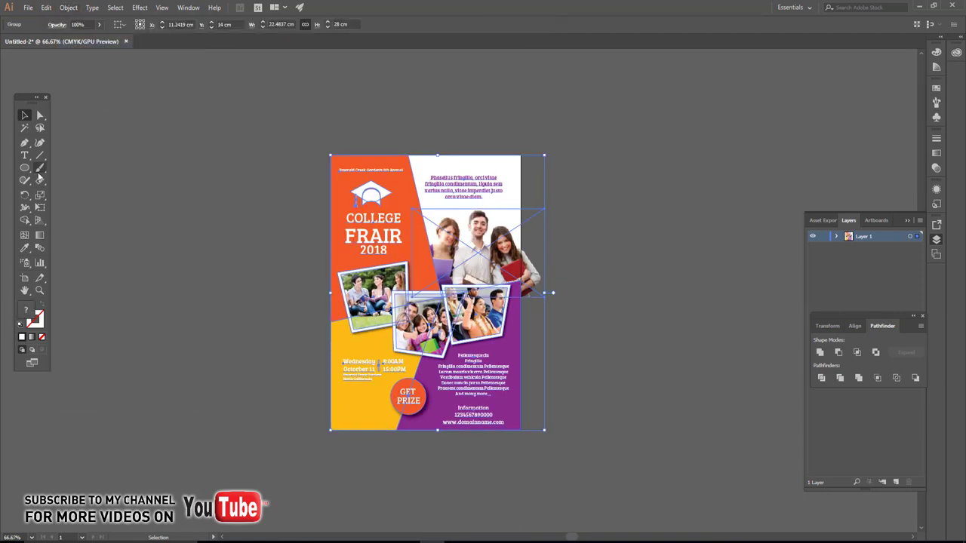
click(25, 168)
drag(28, 171, 68, 168)
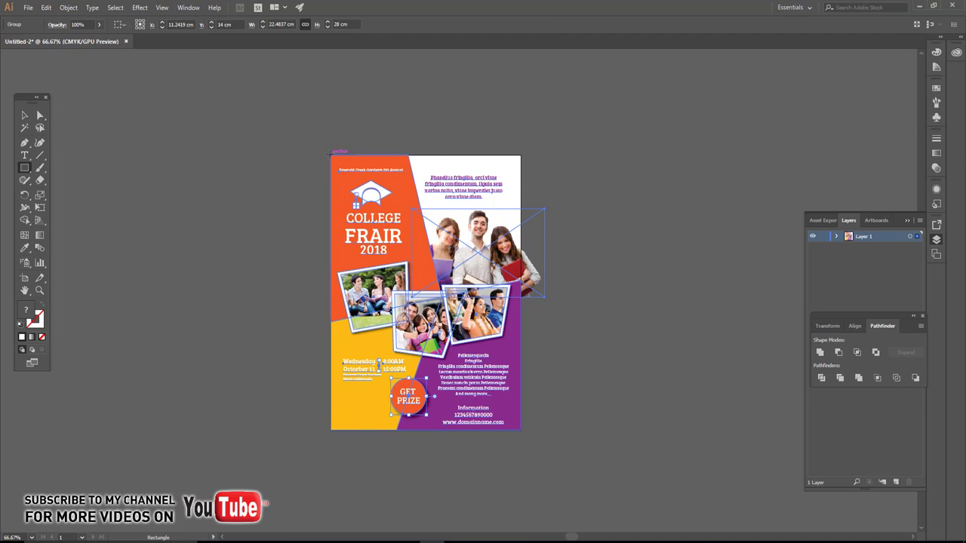
drag(330, 154, 520, 430)
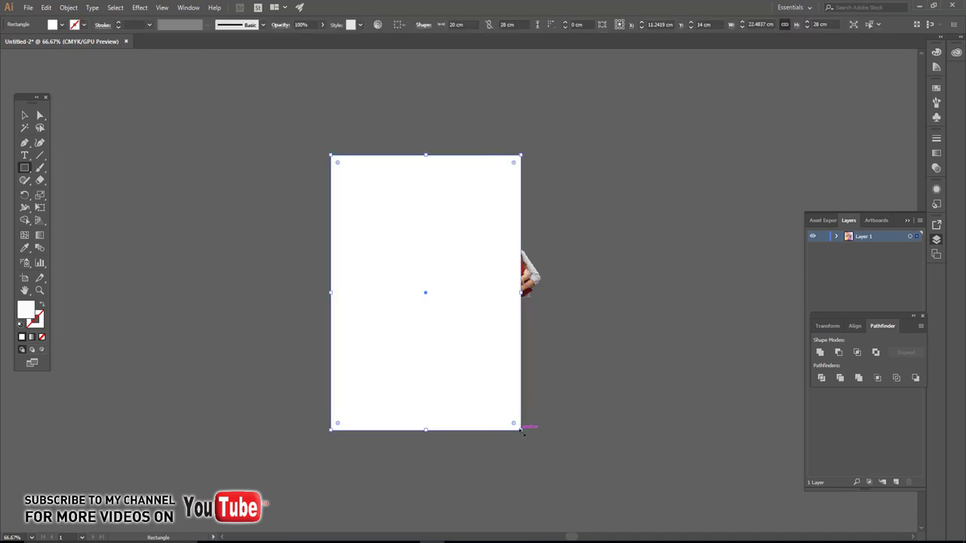
key(ctrl+shift+bracketleft)
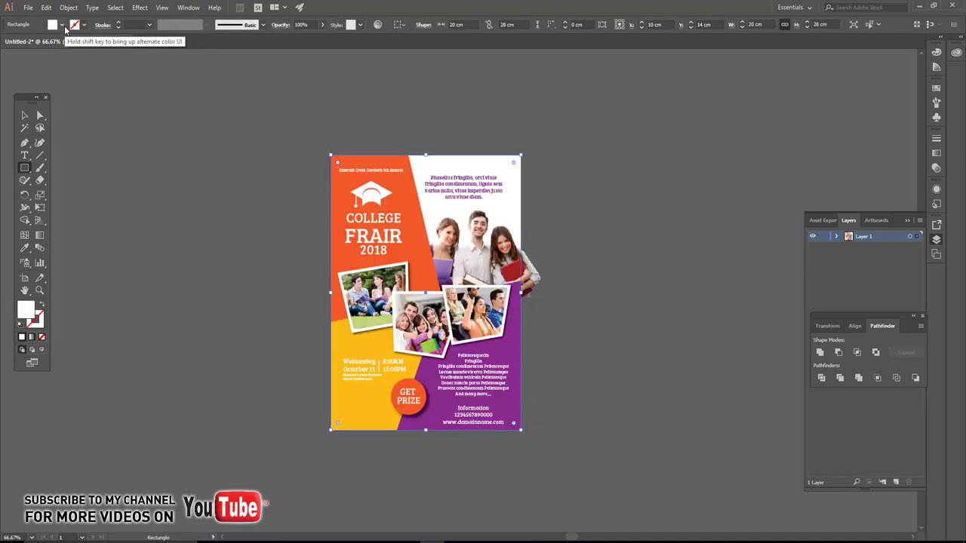
key(ctrl+z)
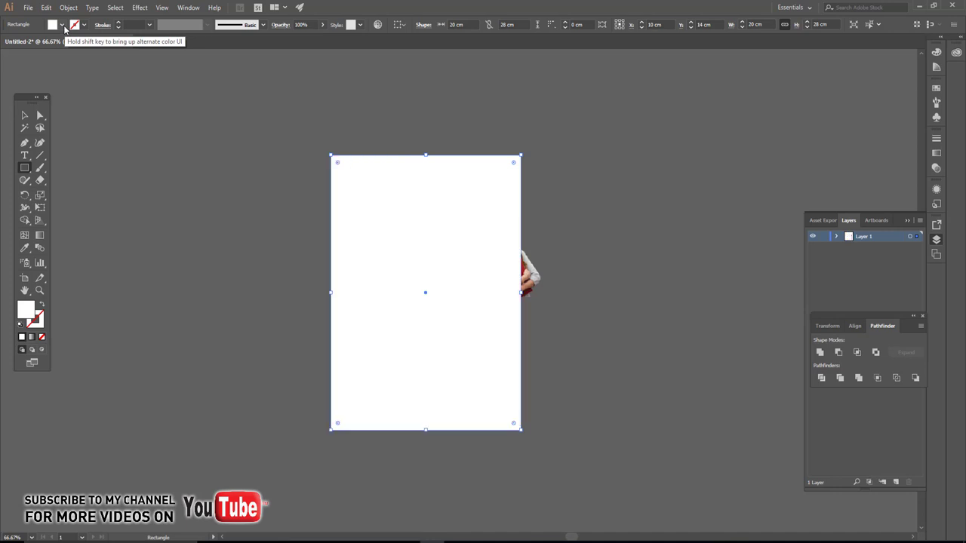
Make a clipping mask from the rectangle and all the artwork.
key(v)
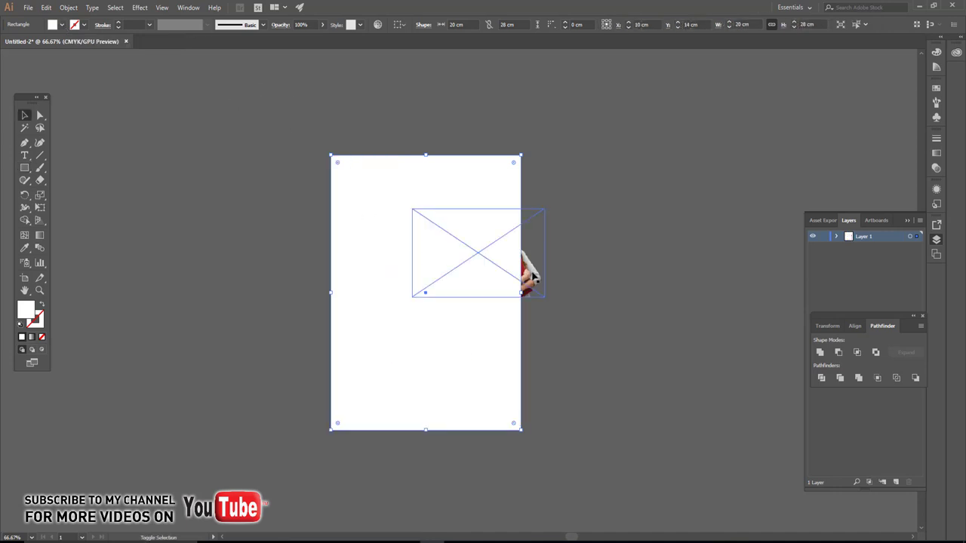
key(ctrl+a)
right_click(452, 228)
click(491, 306)
click(613, 238)
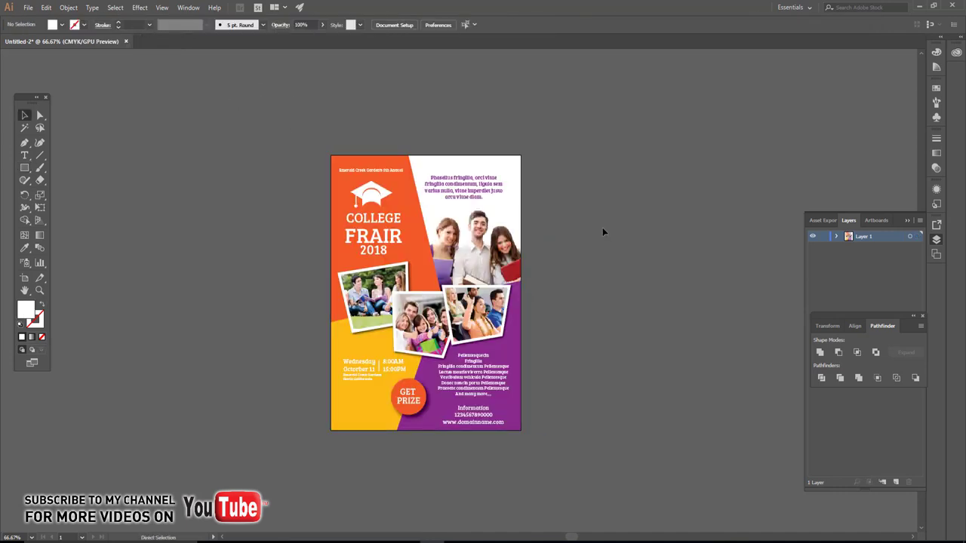
key(ctrl+0)
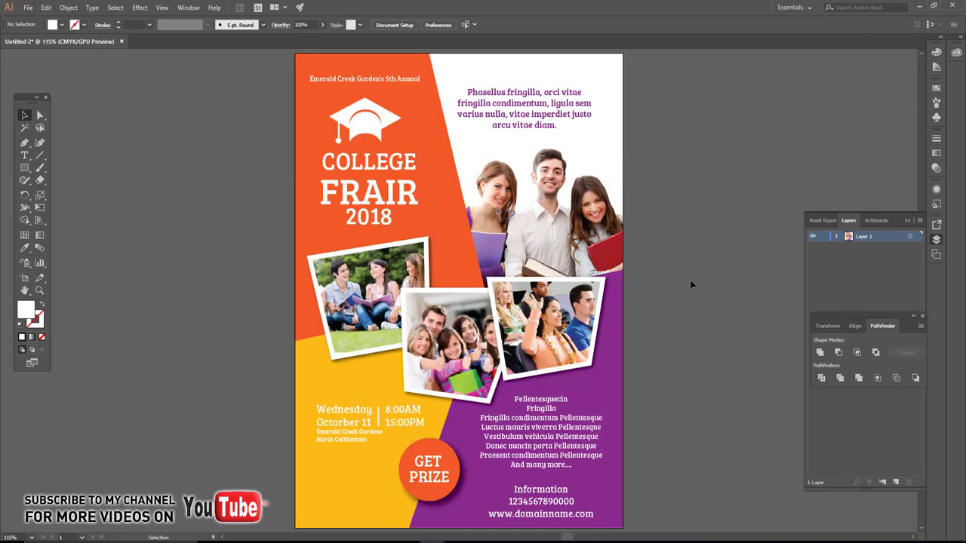